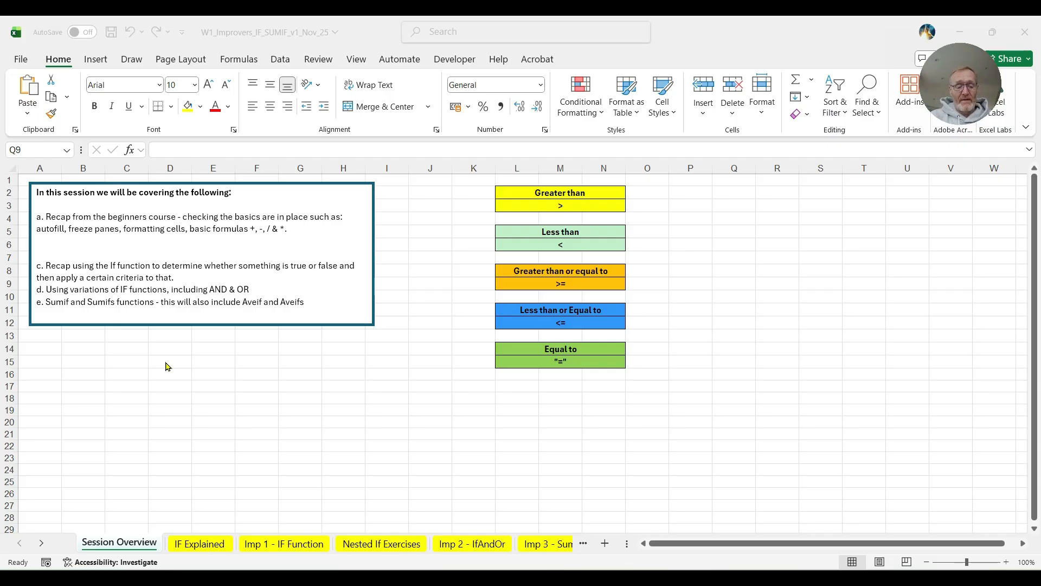
- On the IF Explained sheet, check the budget IF formula in B5 and set cell A1 to 101
left_click(200, 543)
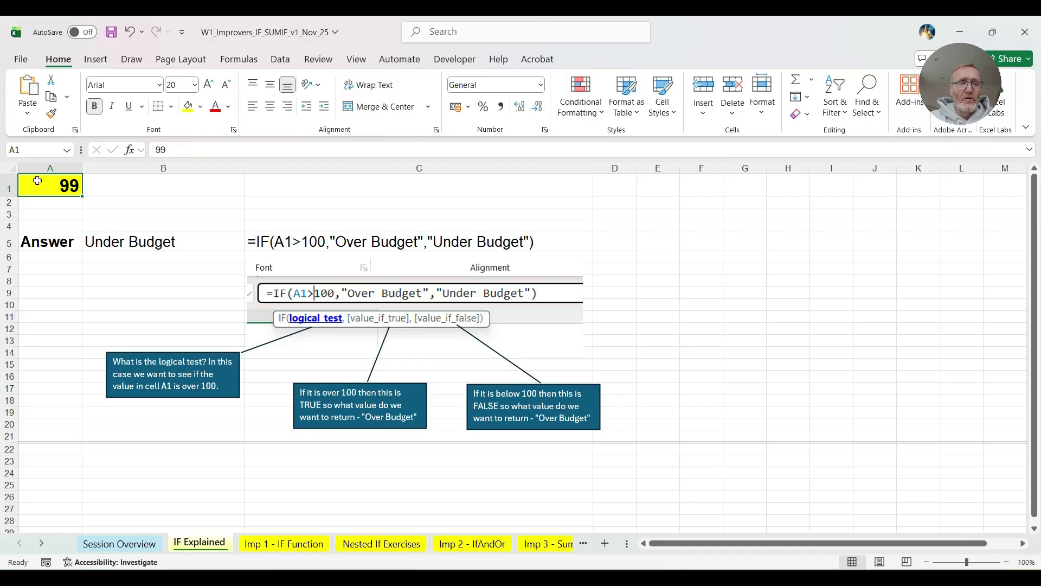
left_click(50, 241)
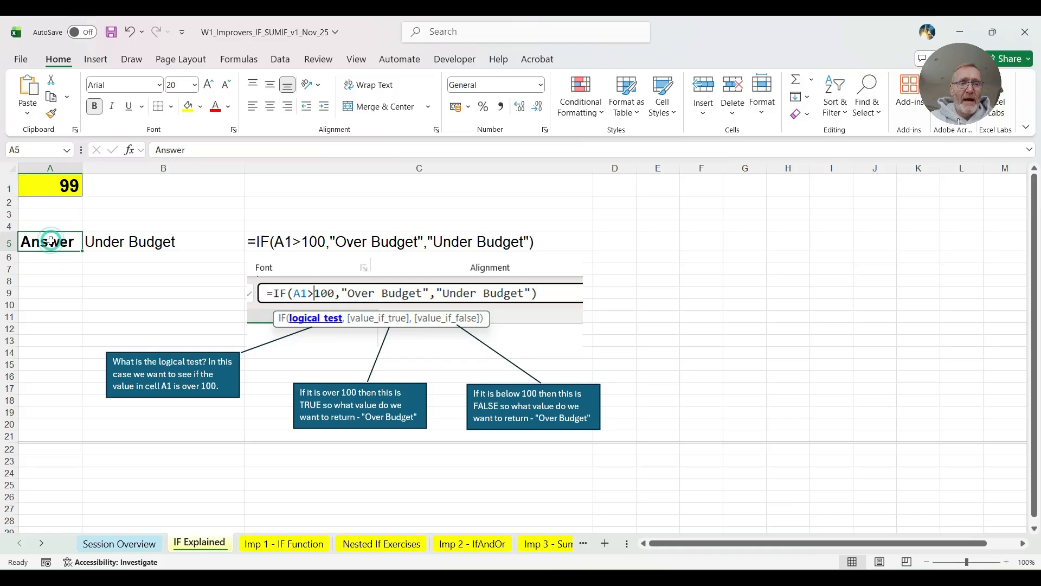
left_click(115, 241)
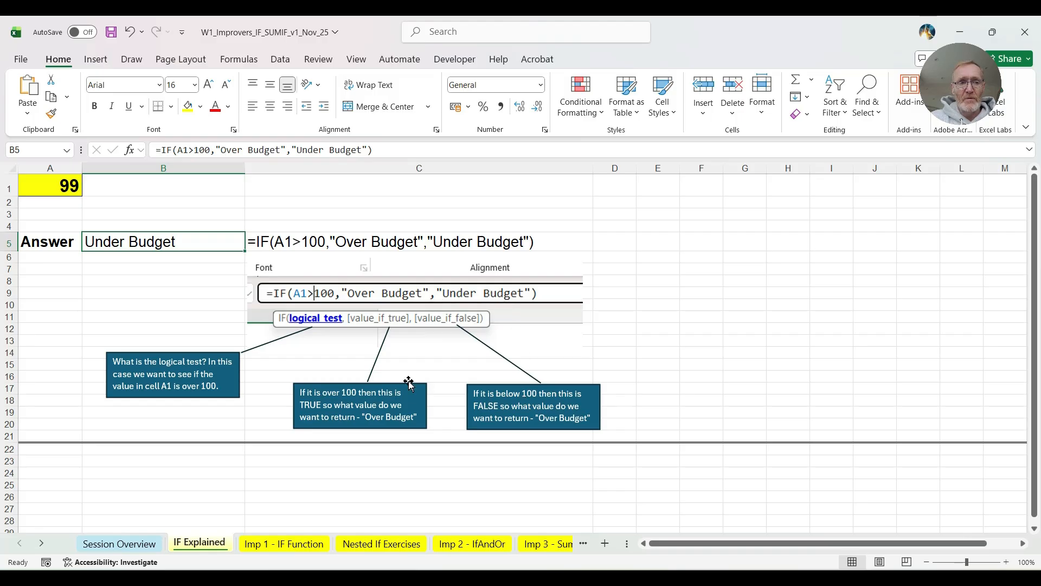
left_click(58, 185)
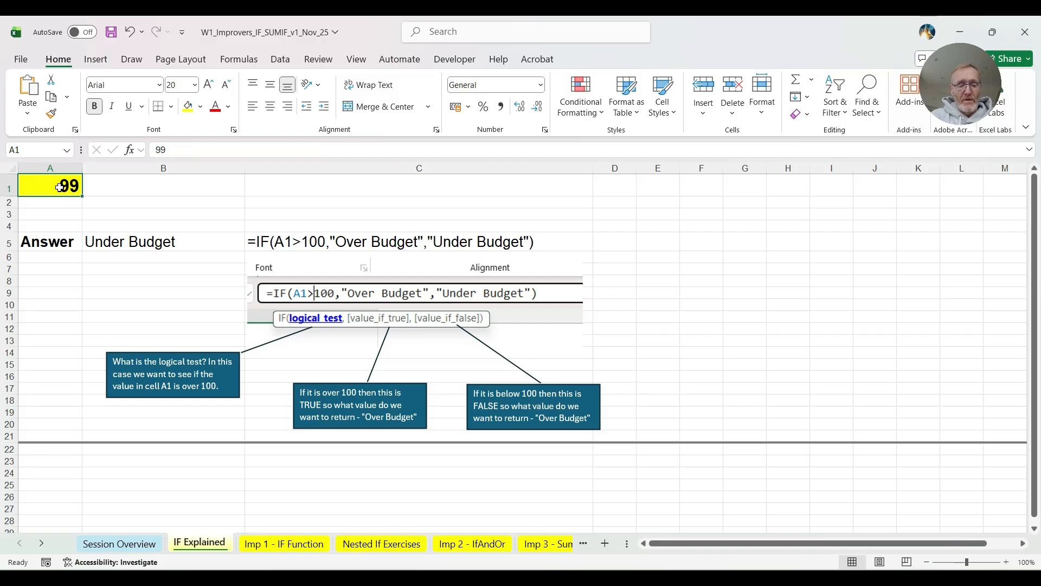
type("101")
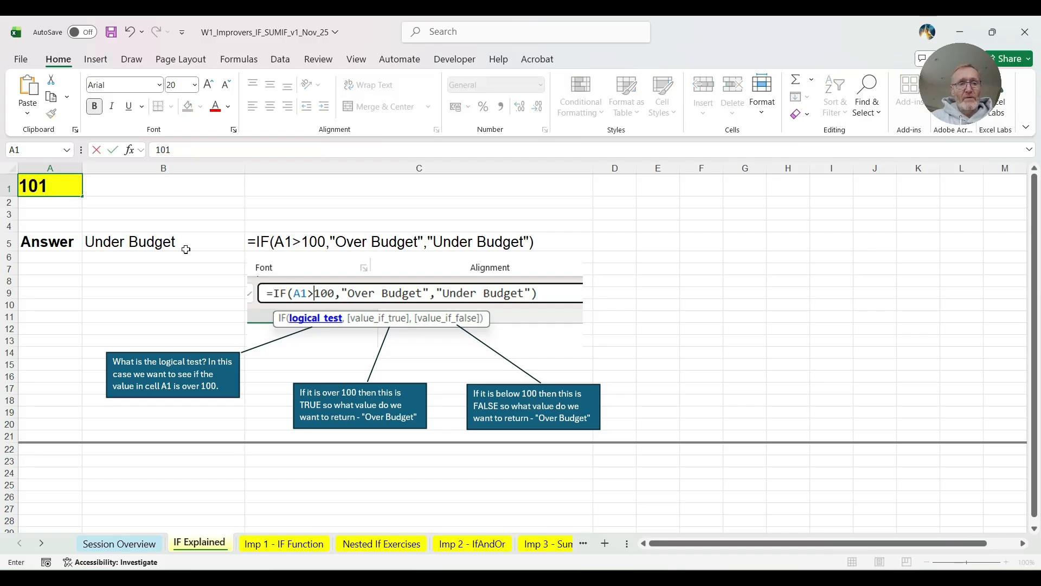
key("Tab")
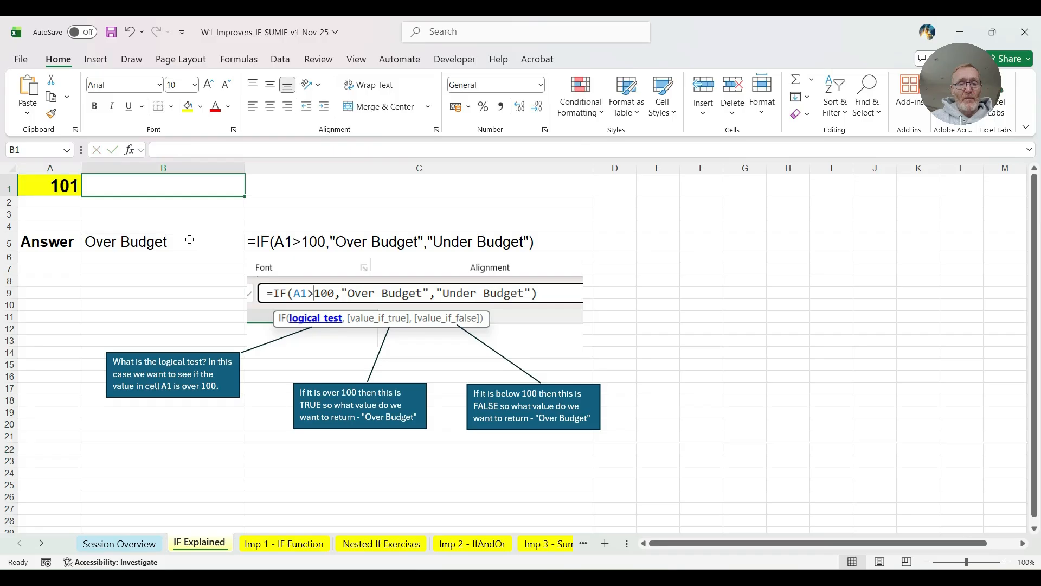
- On the Imp 1 - IF Function sheet, enter =IF(C11<40,TRUE,FALSE) in practice cell D11
left_click(287, 545)
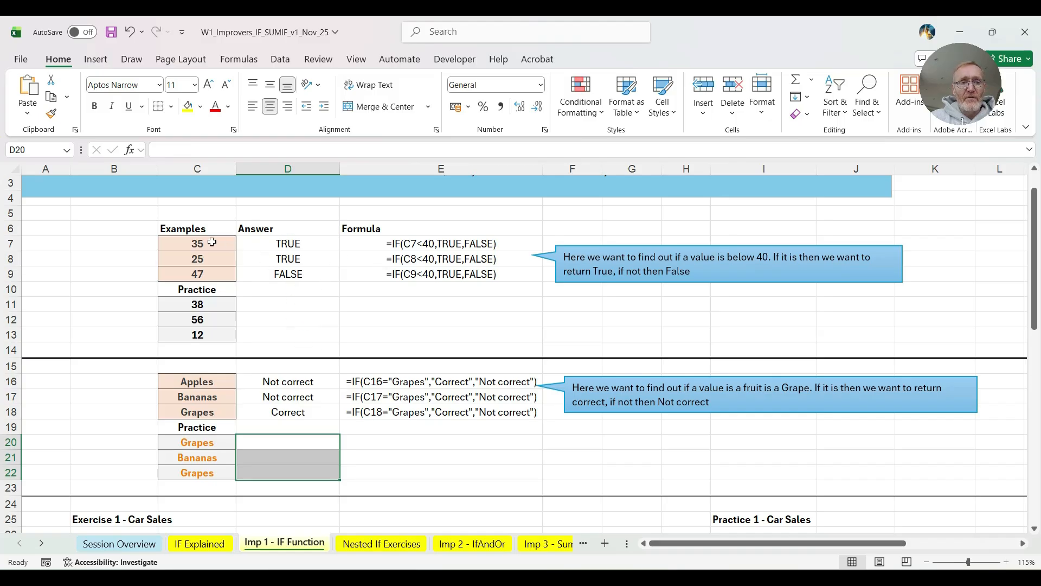
left_click_drag(211, 243, 210, 271)
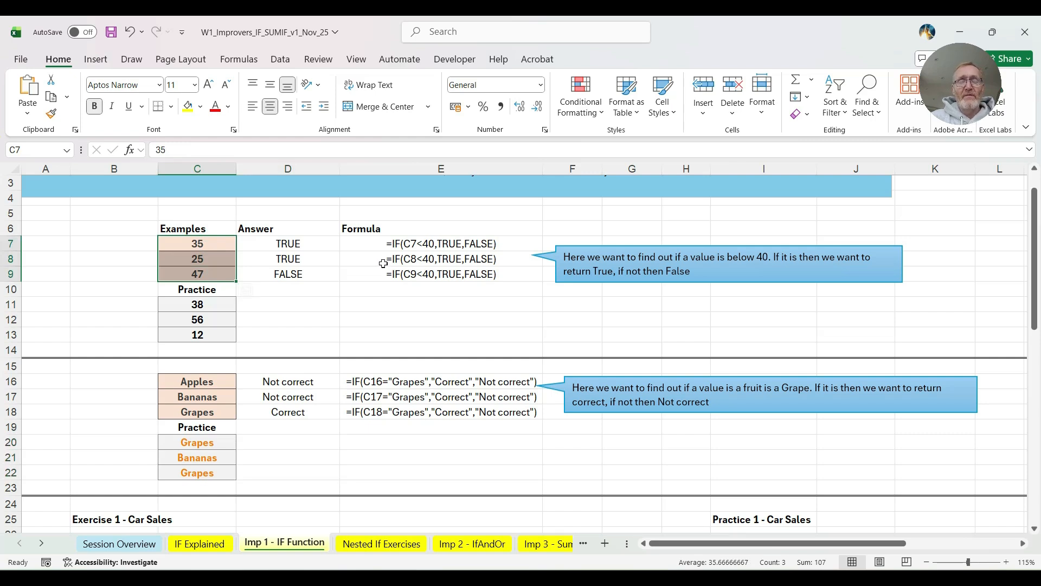
left_click(273, 303)
type("=")
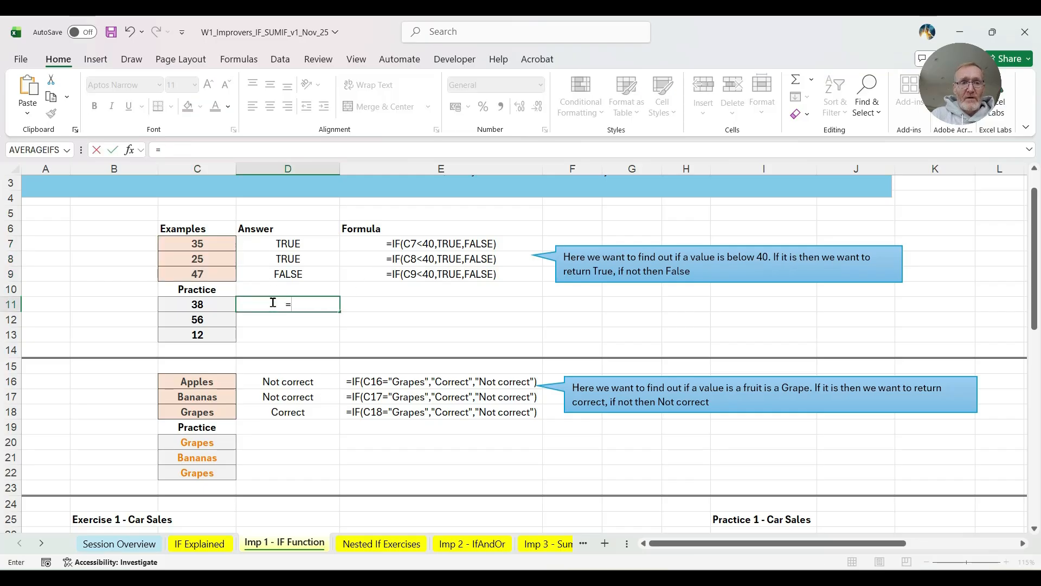
type("=if(")
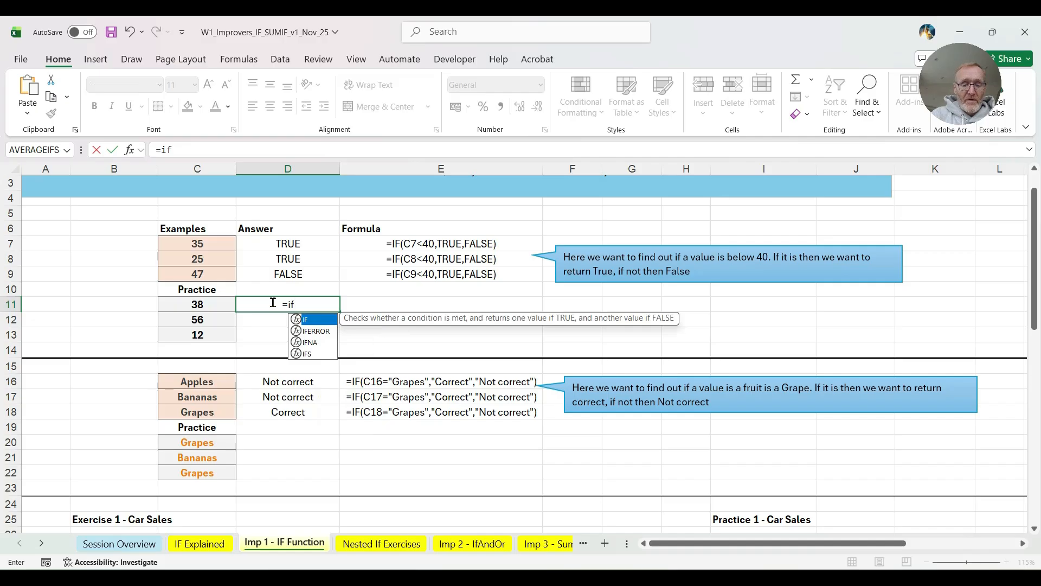
left_click(187, 307)
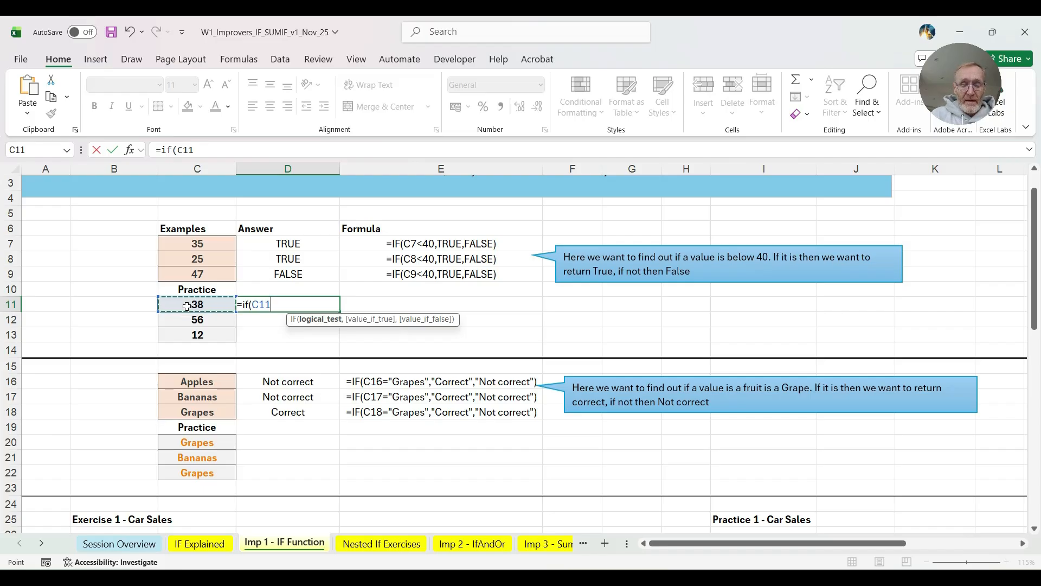
type("<40")
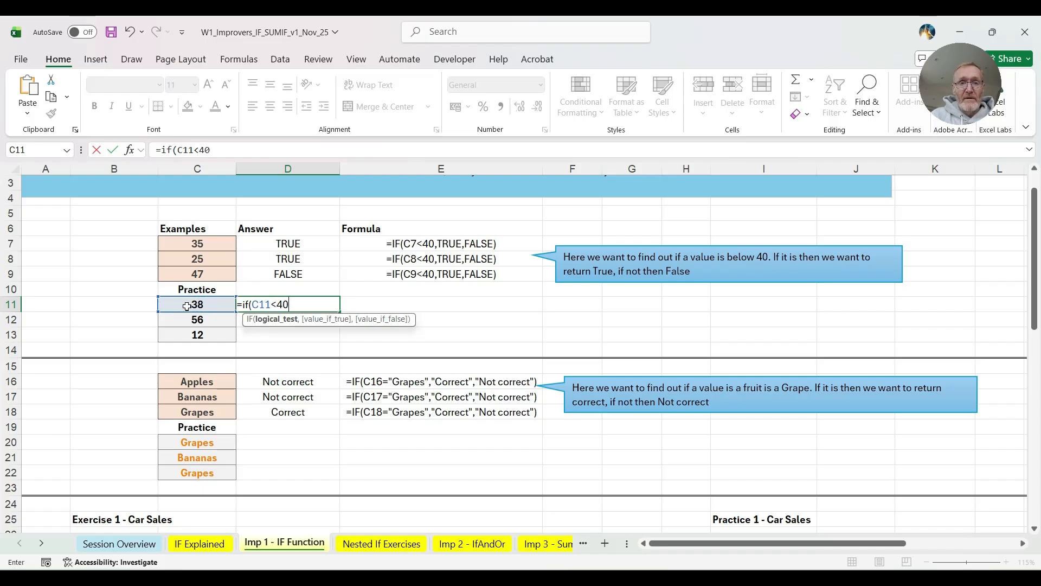
type(",")
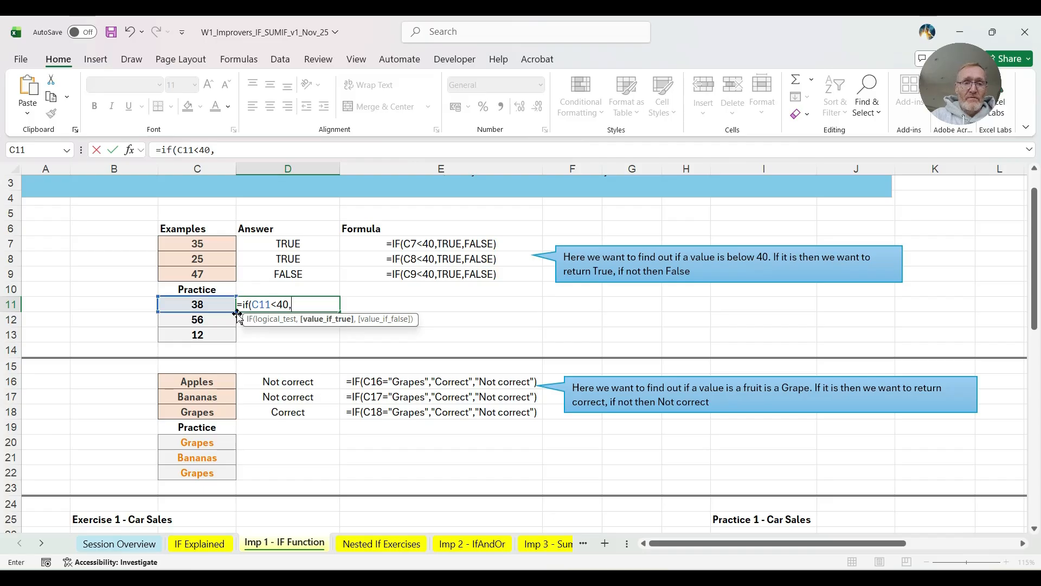
type("TRU")
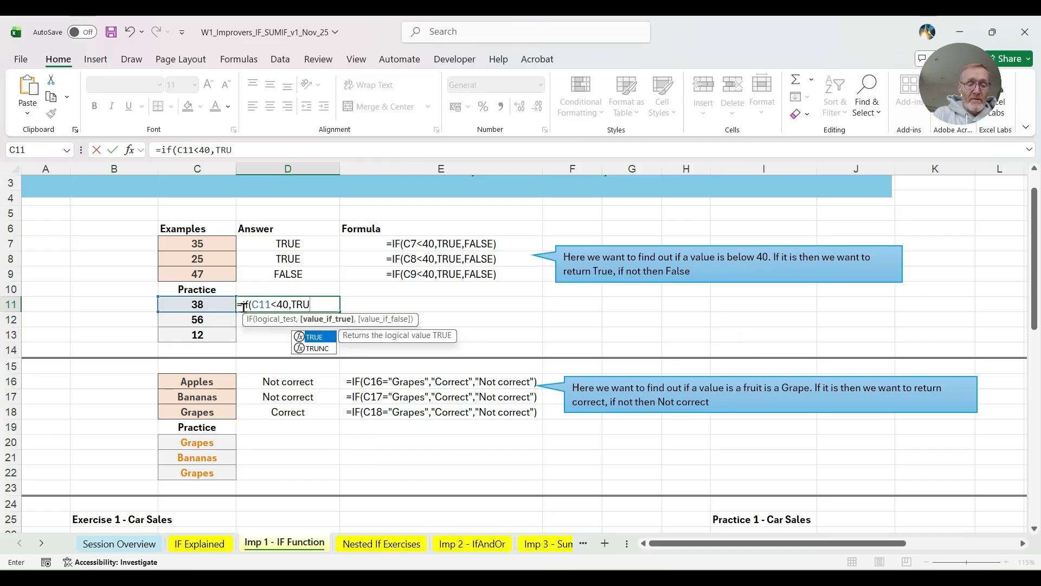
type("E,FALSE")
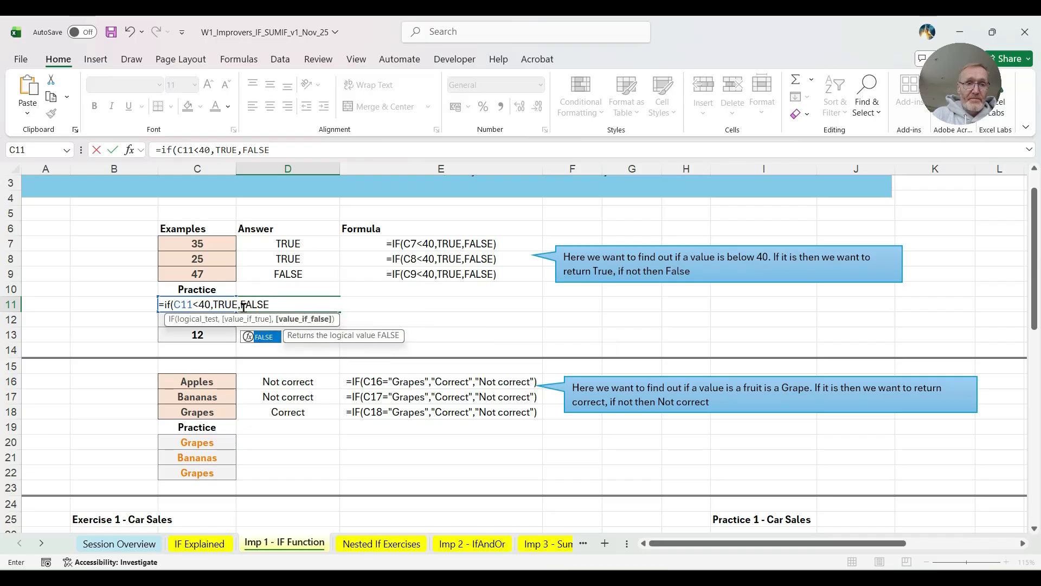
type(")")
key("Return")
- Fill the D11 formula down through D13 for the remaining practice values
left_click(289, 304)
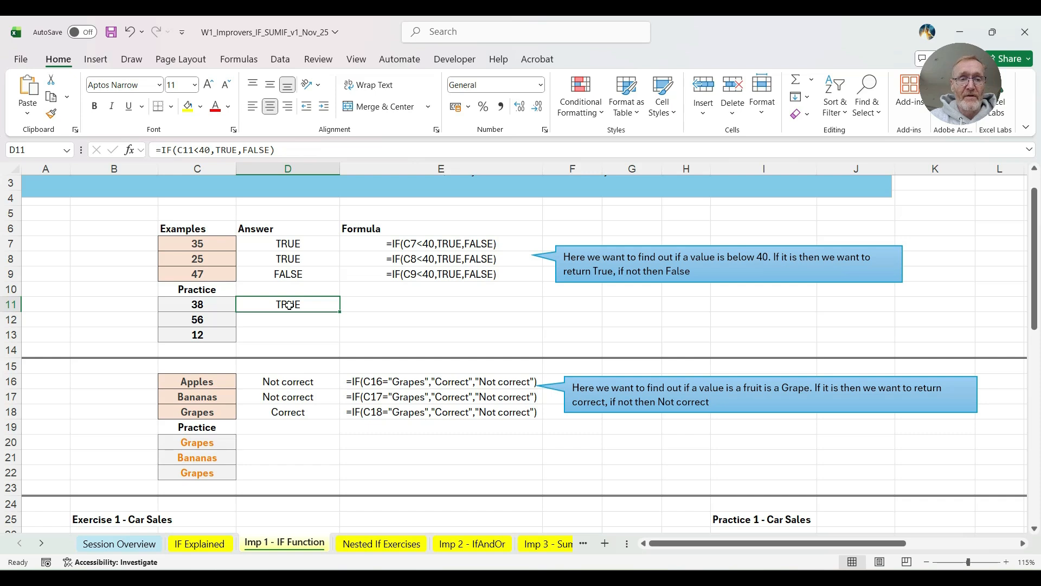
double_click(338, 310)
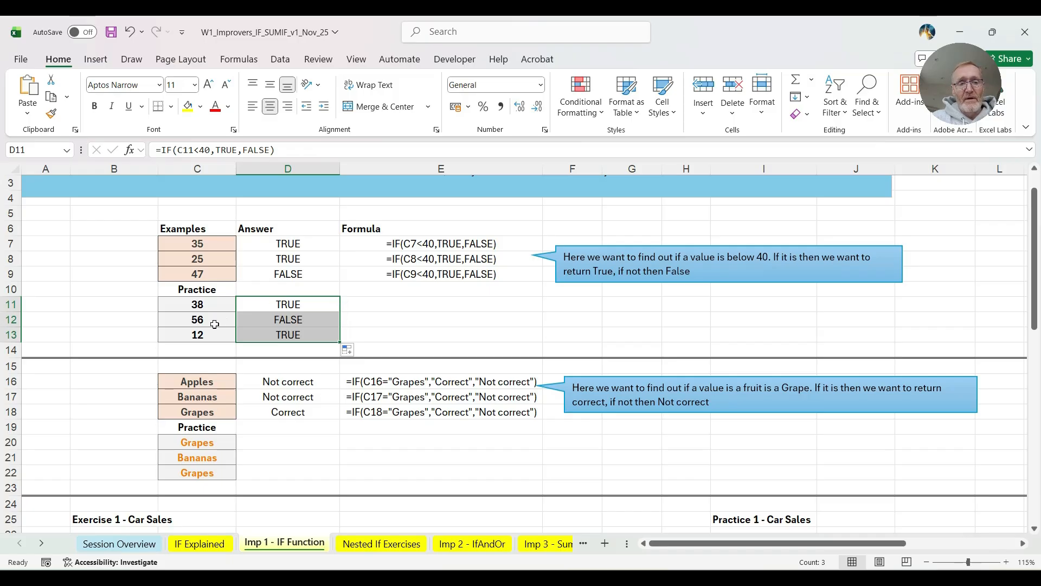
left_click(172, 320)
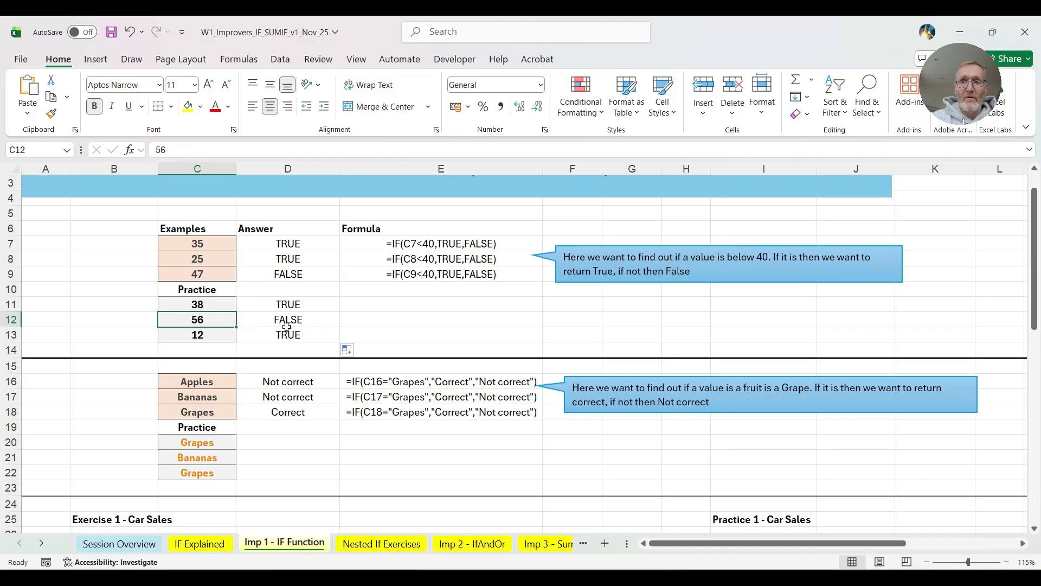
scroll(287, 326, "down", 2)
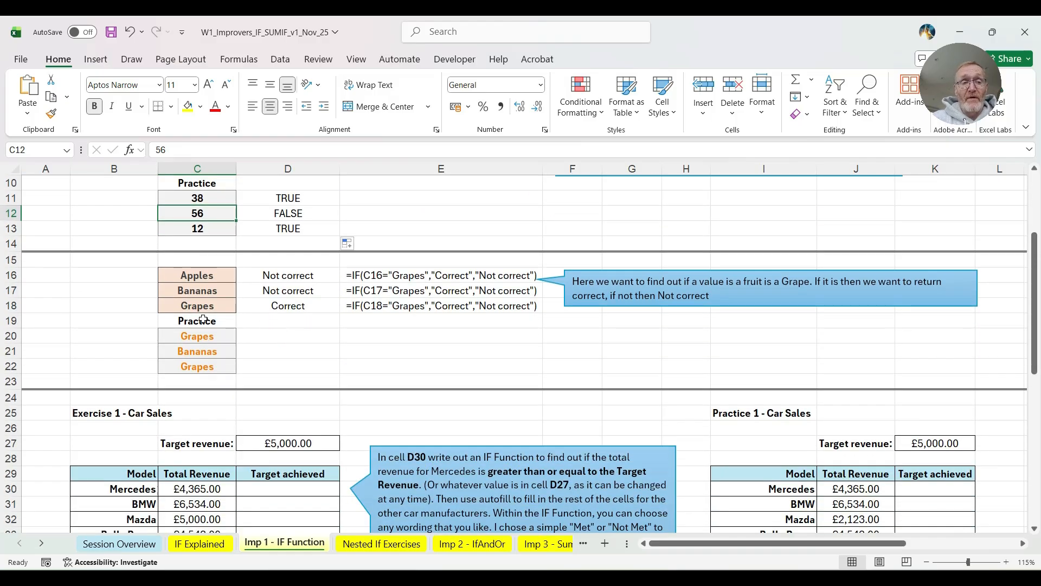
left_click_drag(203, 275, 204, 304)
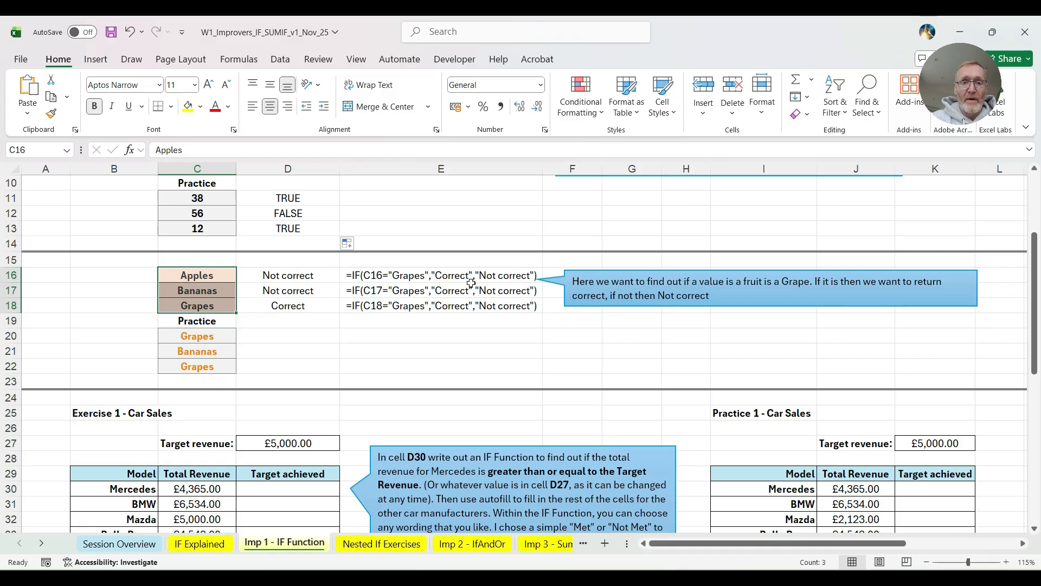
left_click(274, 336)
- In D30 of Exercise 1 - Car Sales, begin an IF formula testing C30>=$D$27, with the target revenue as an absolute reference
scroll(281, 346, "down", 3)
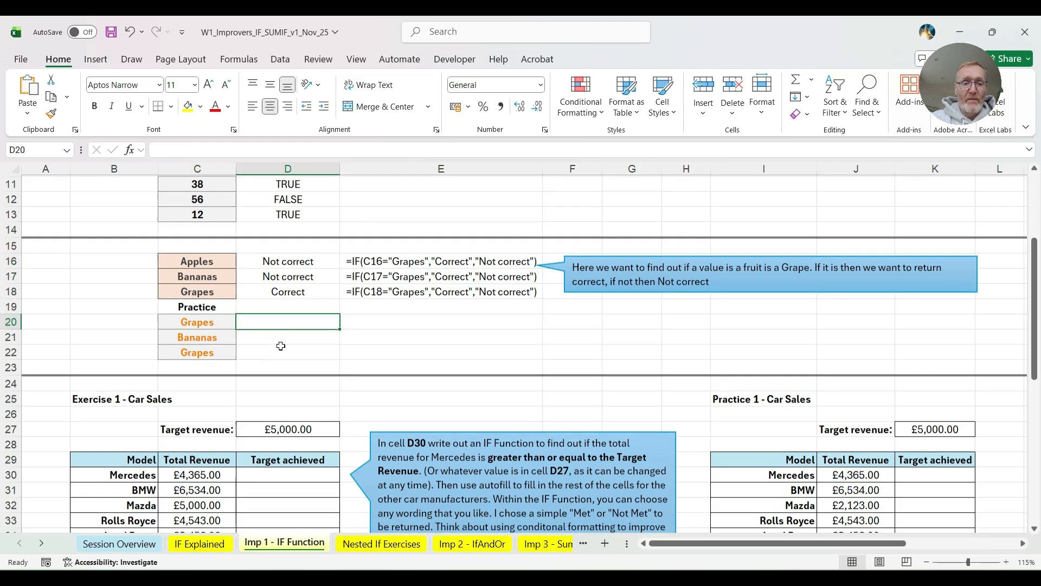
scroll(281, 345, "down", 1)
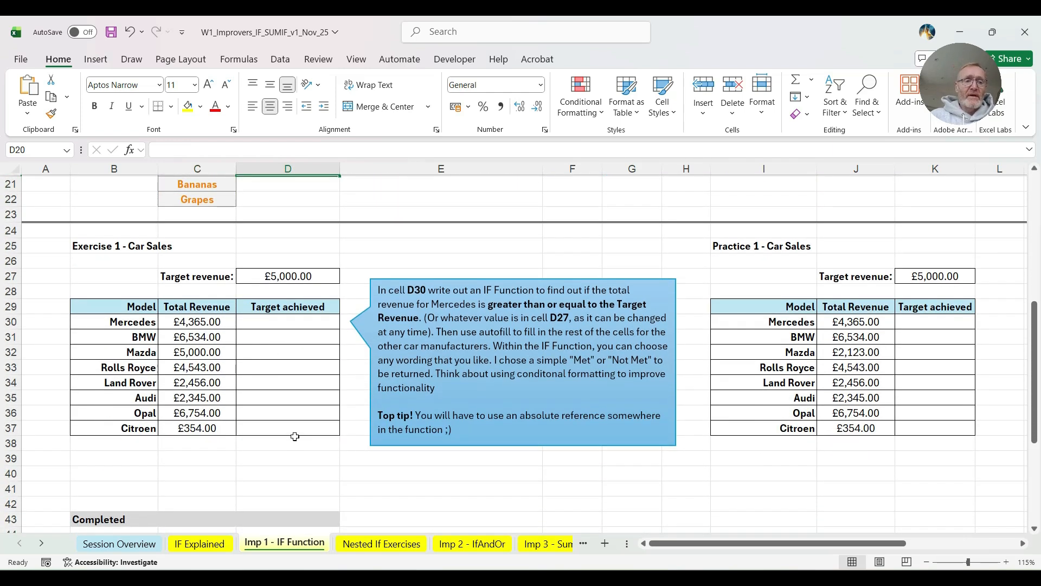
left_click(271, 328)
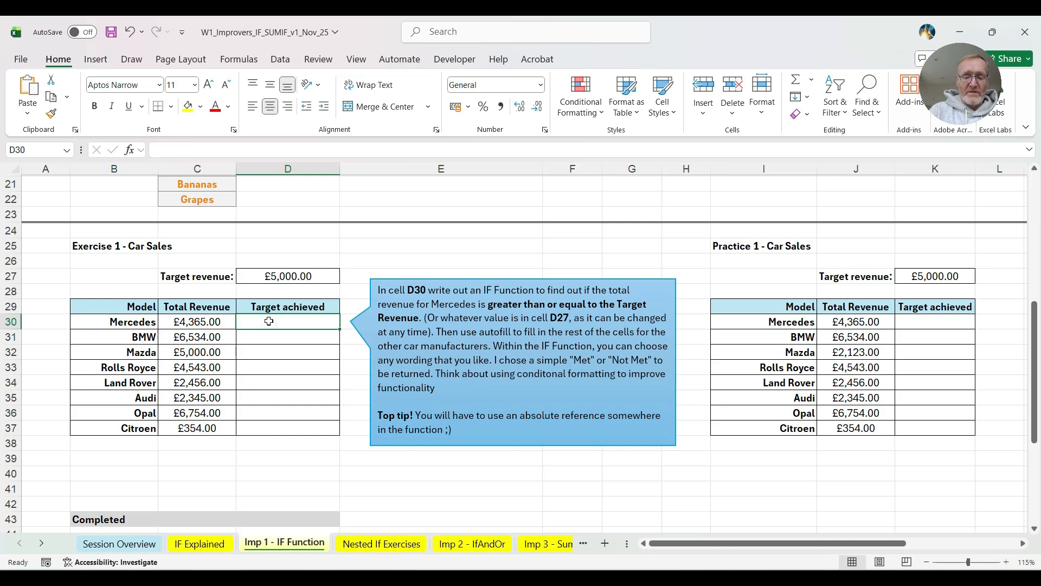
type("=if")
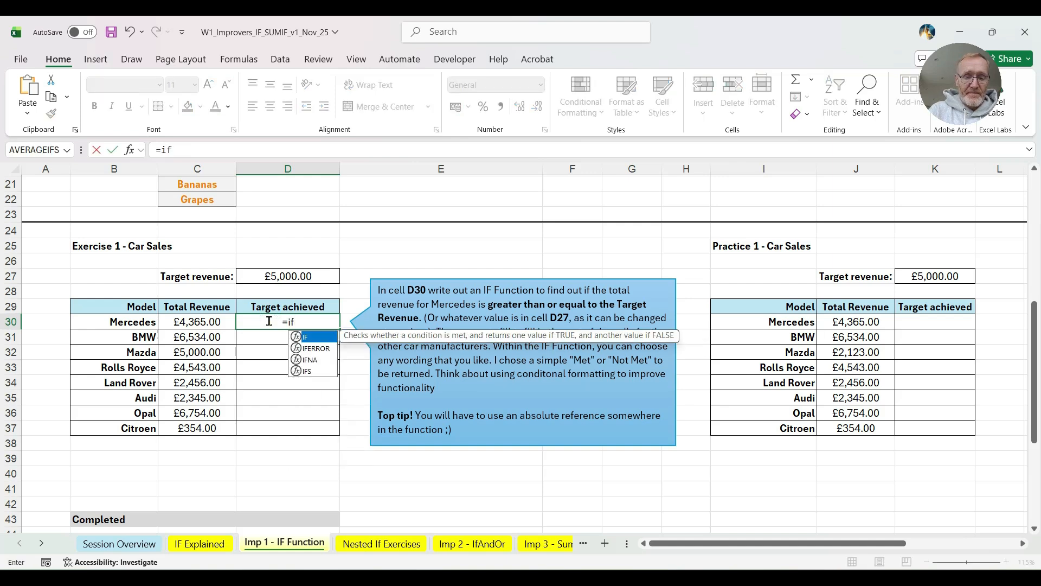
type("(")
left_click(198, 322)
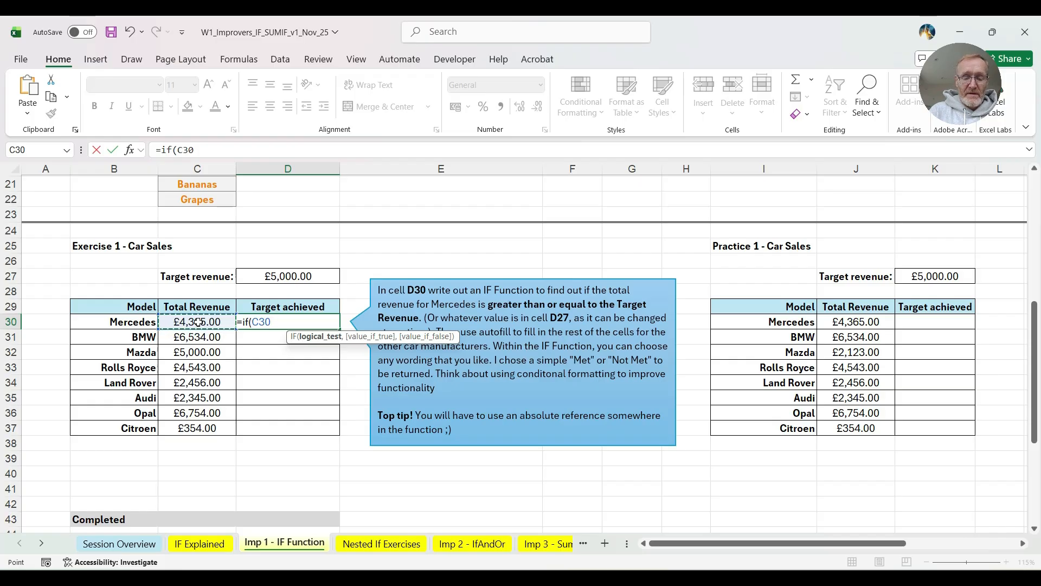
type(">=")
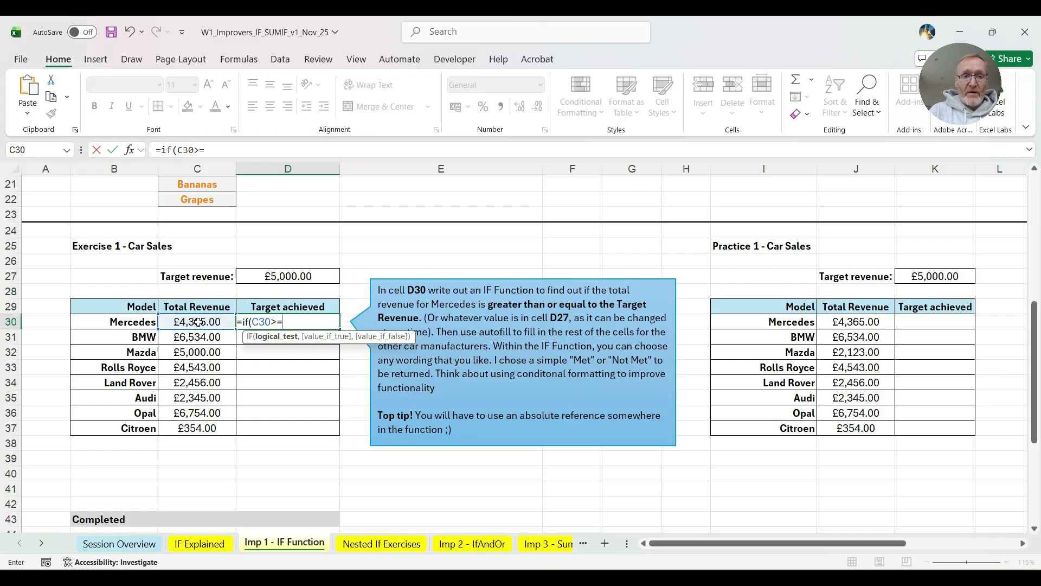
left_click(298, 275)
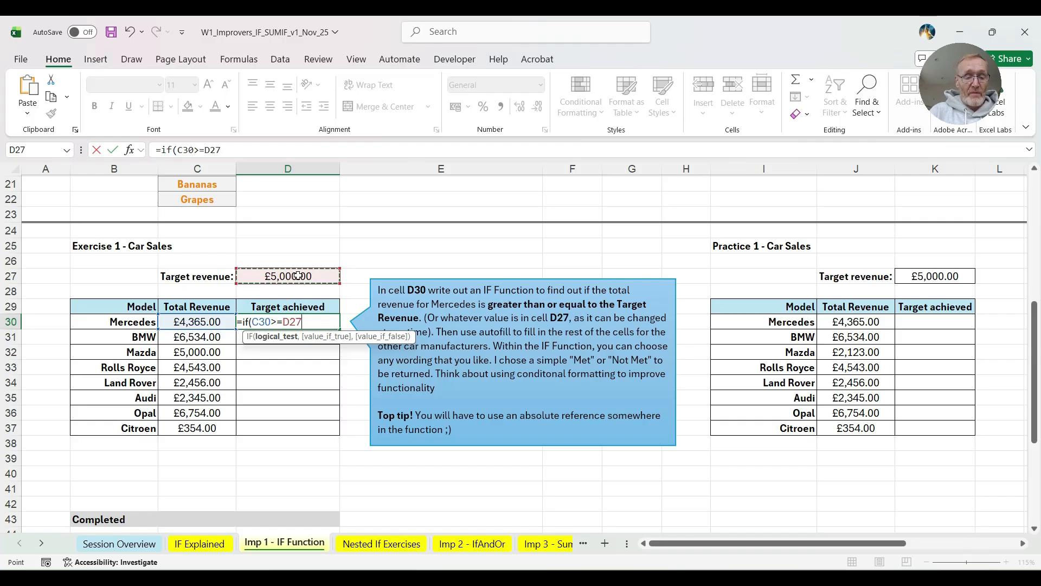
key("F4")
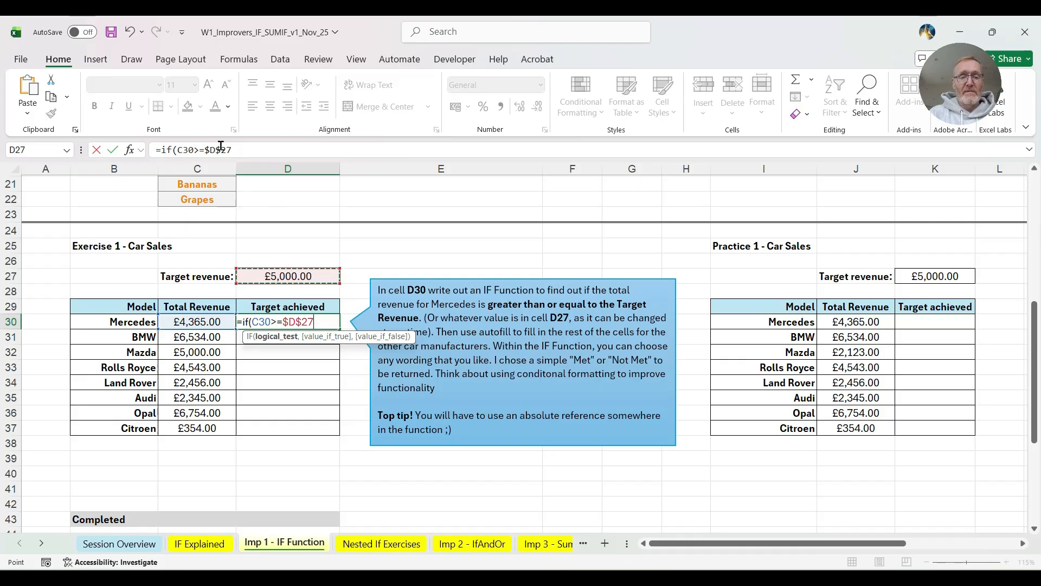
- Complete the IF formula in D30 so it returns "Met" when true and "Not Met" when false
type(",\"Met\"")
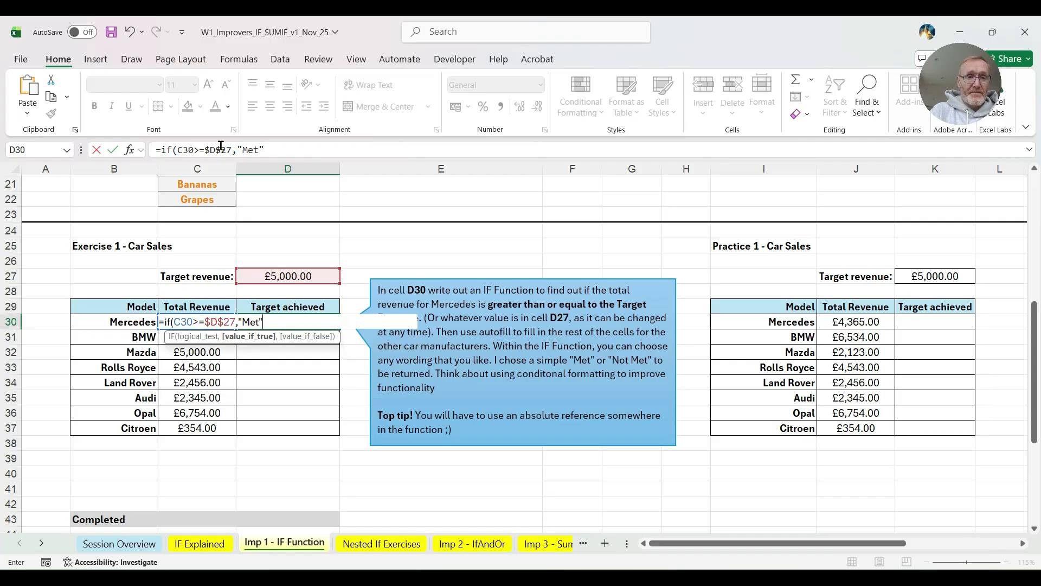
type(",")
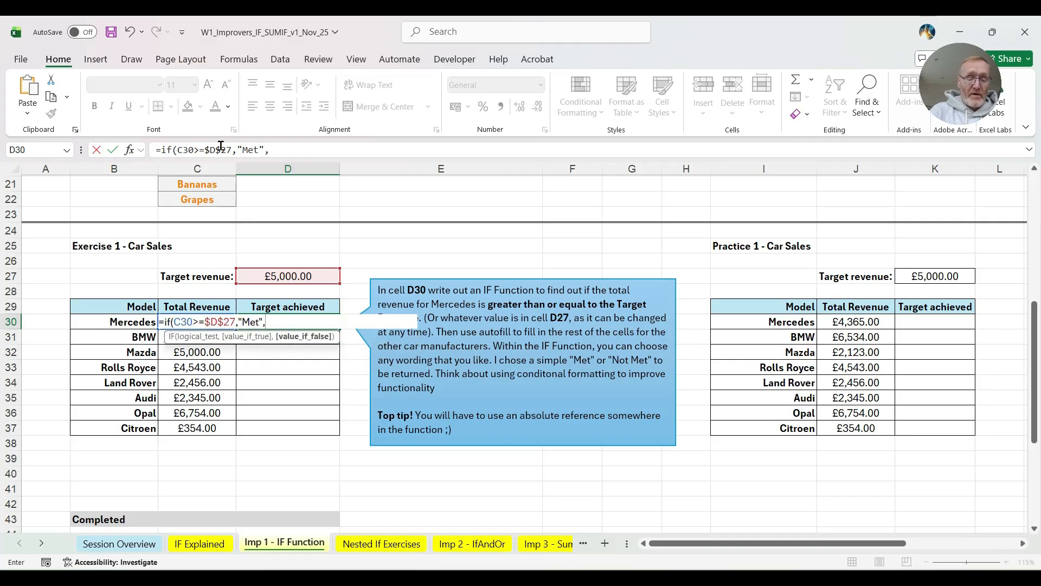
type("\"Not Met")
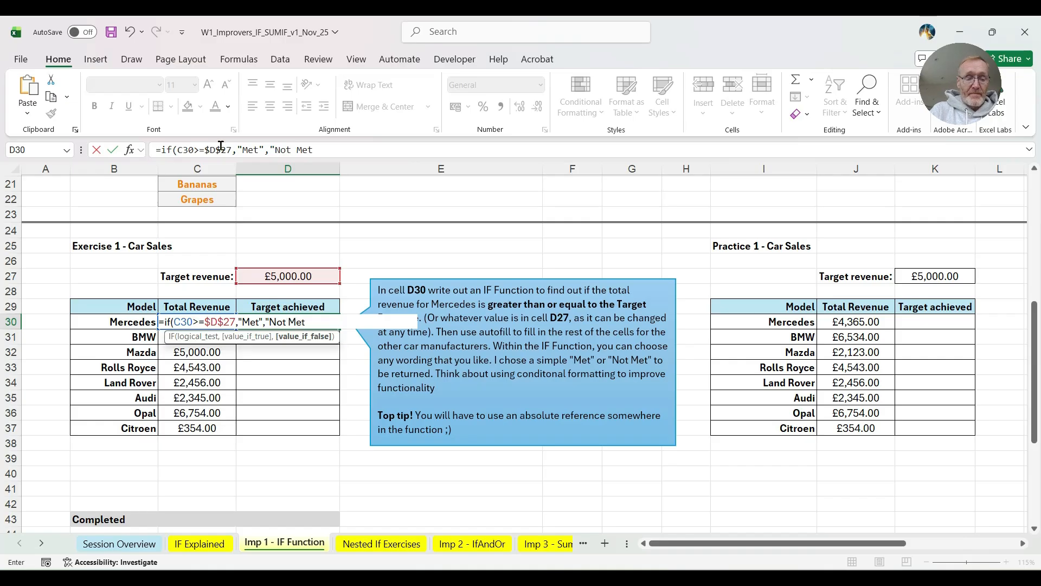
type("\")")
key("Return")
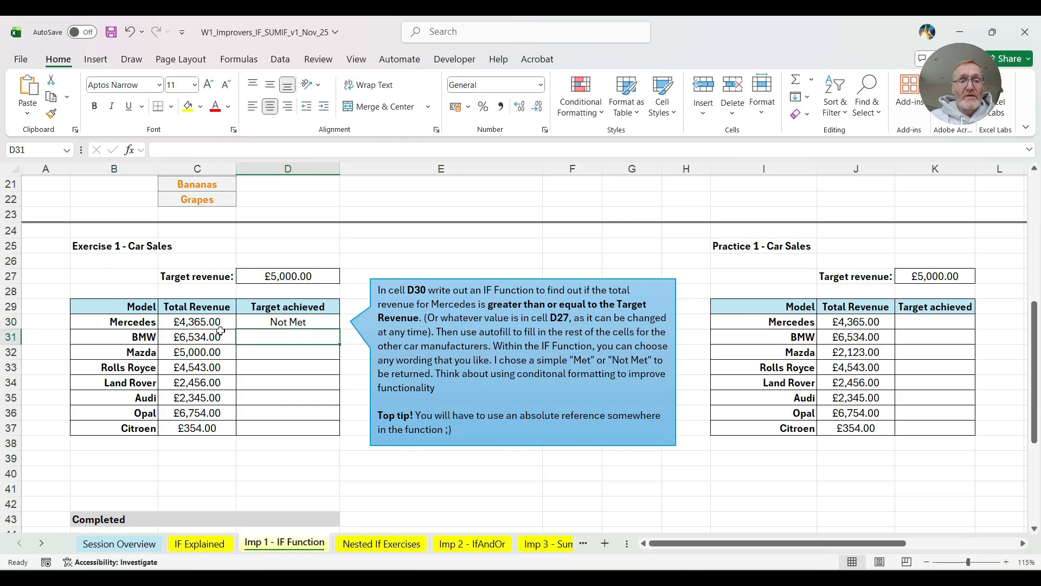
- Fill the Target achieved formula from D30 down through D37 for all car models
left_click(322, 323)
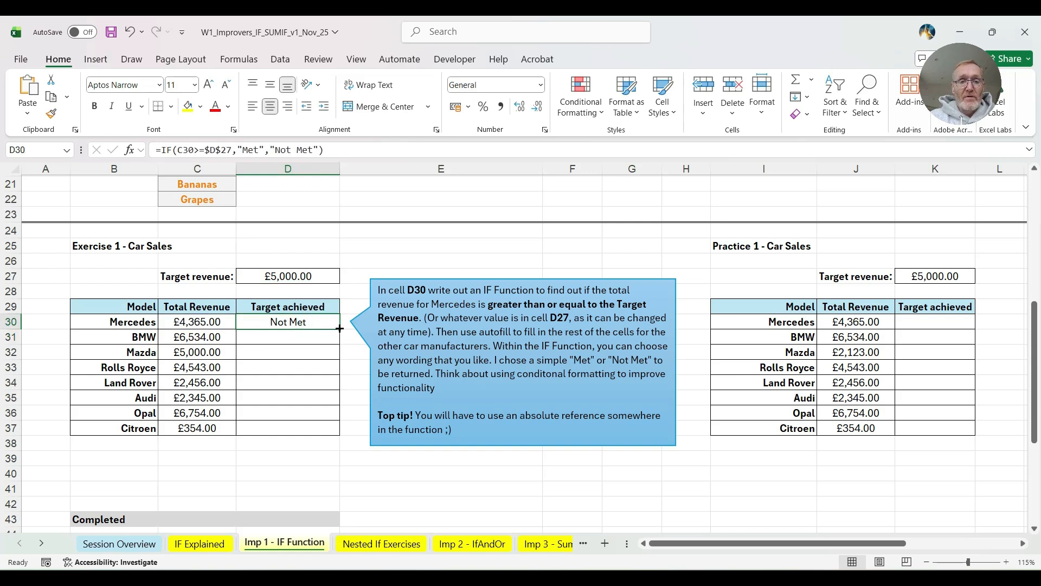
double_click(340, 328)
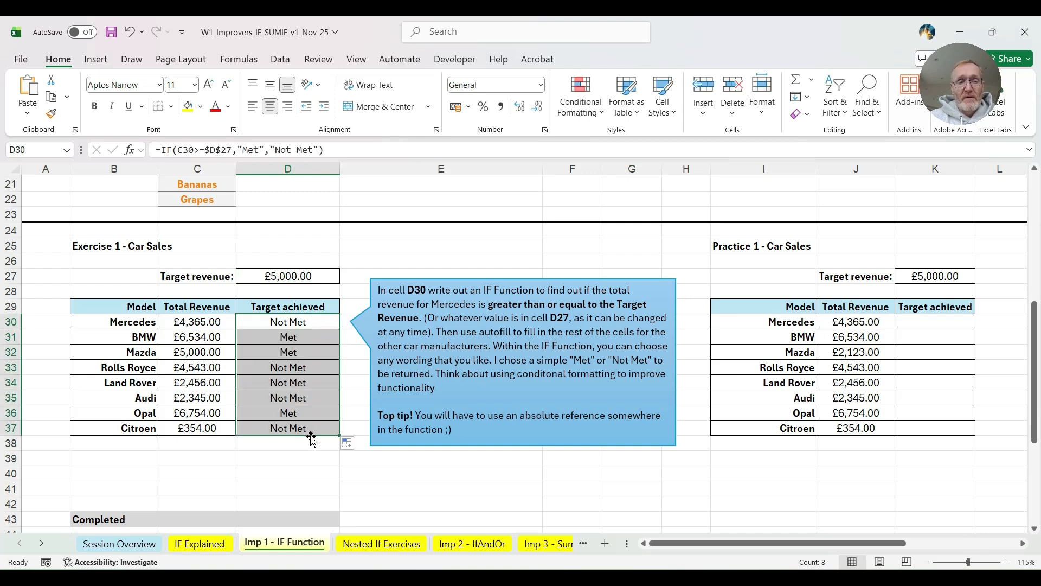
left_click(184, 321)
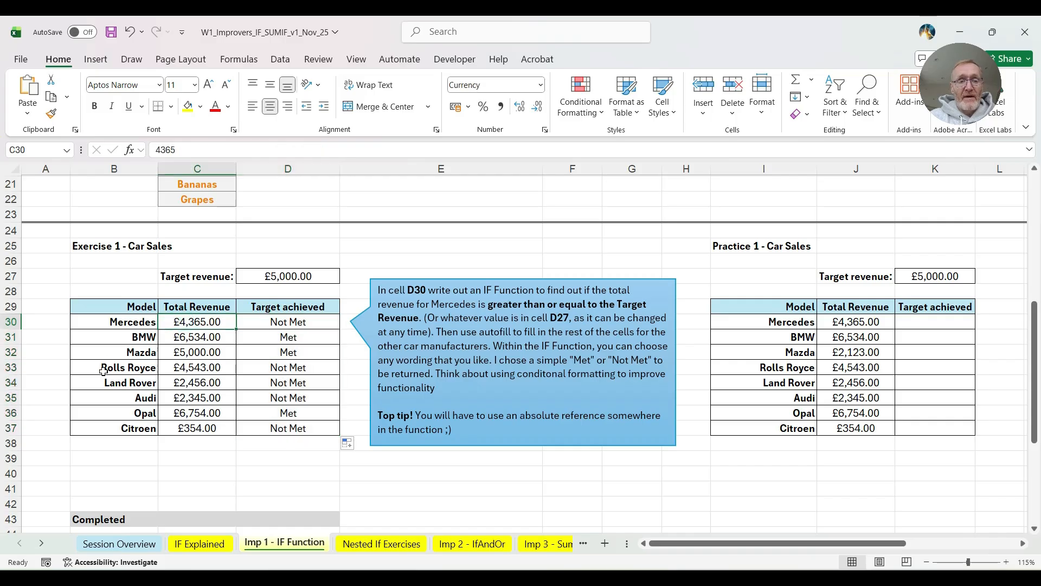
- Set the Mercedes total revenue in C30 to 5000 and look over the completed Car Sales solution
type("5000")
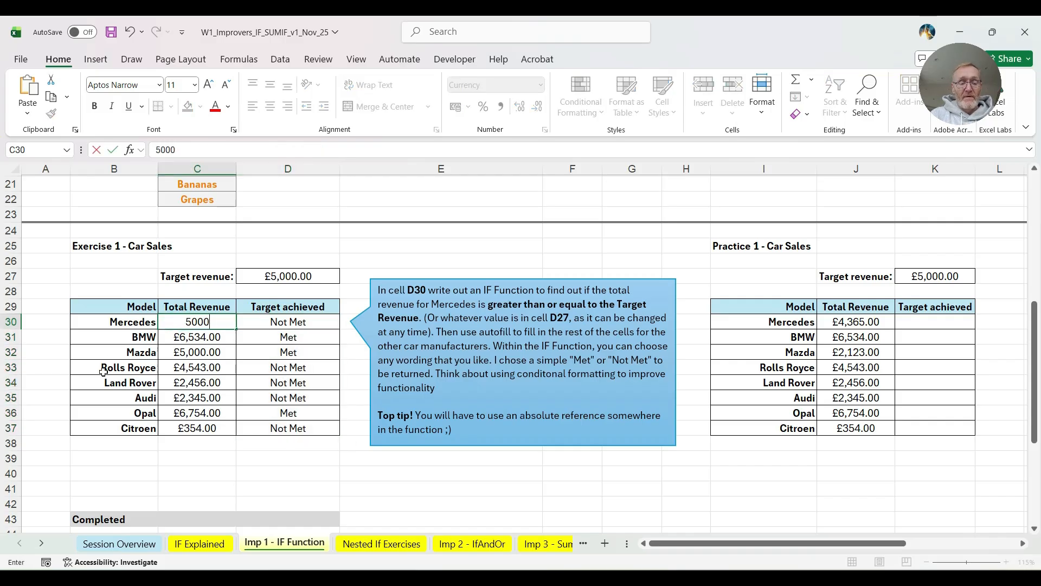
key("Tab")
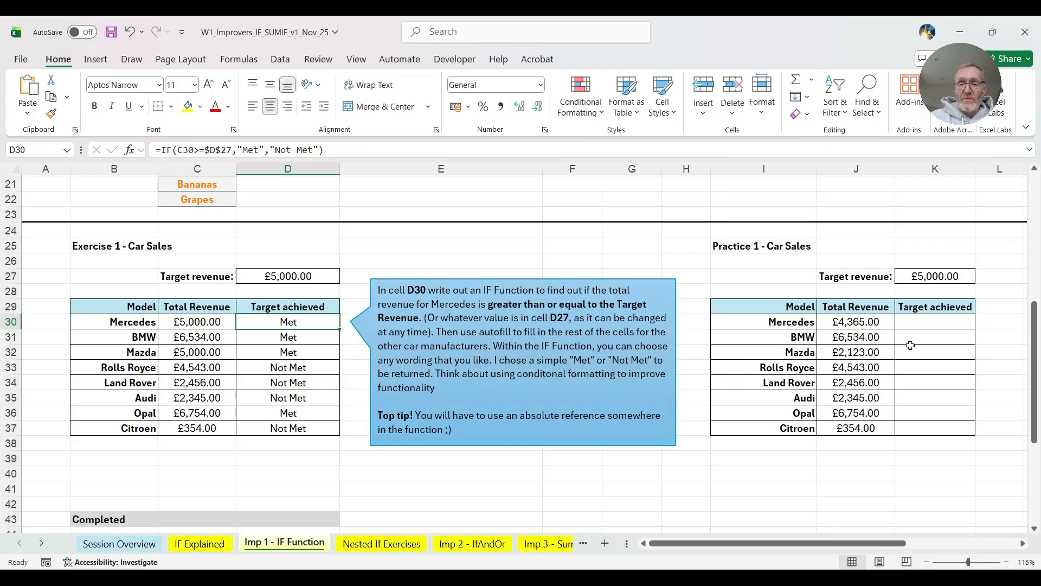
scroll(370, 406, "down", 1)
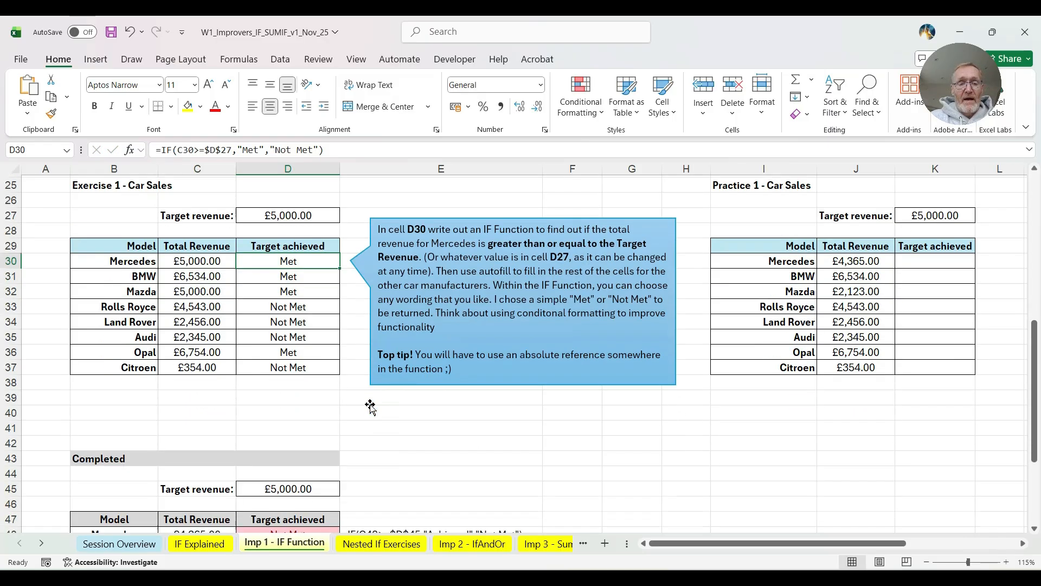
scroll(370, 407, "down", 5)
left_click(320, 321)
left_click(296, 430)
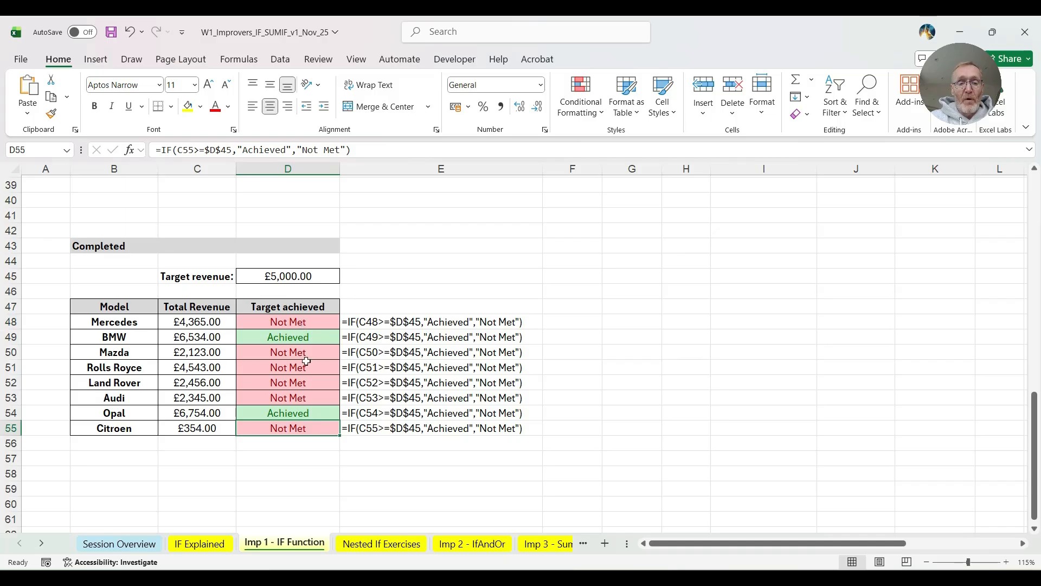
- On the Nested If Exercises sheet, begin an IF formula in C3 that returns "Child" when B3<13
left_click(383, 545)
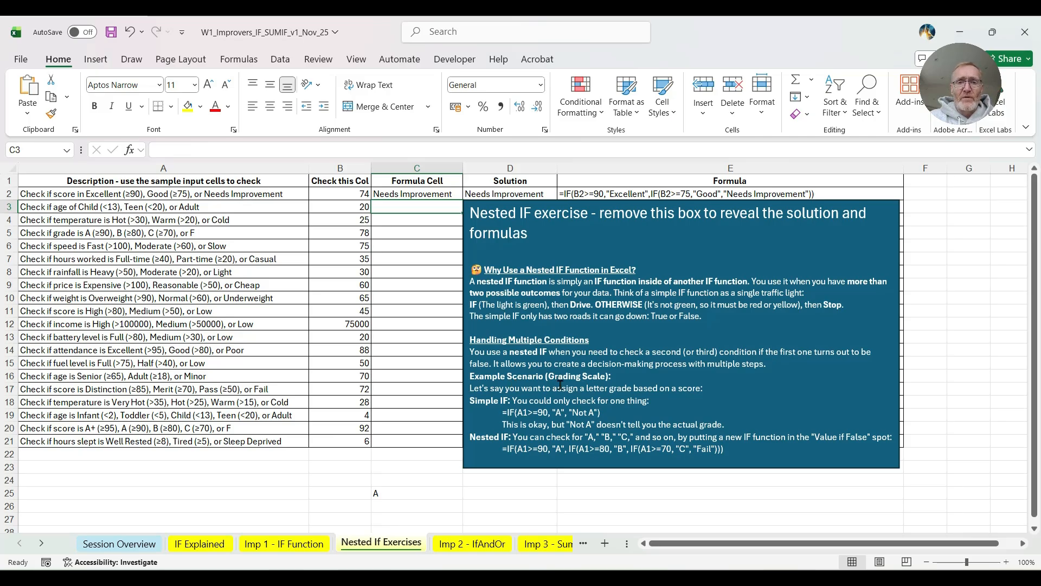
left_click(36, 195)
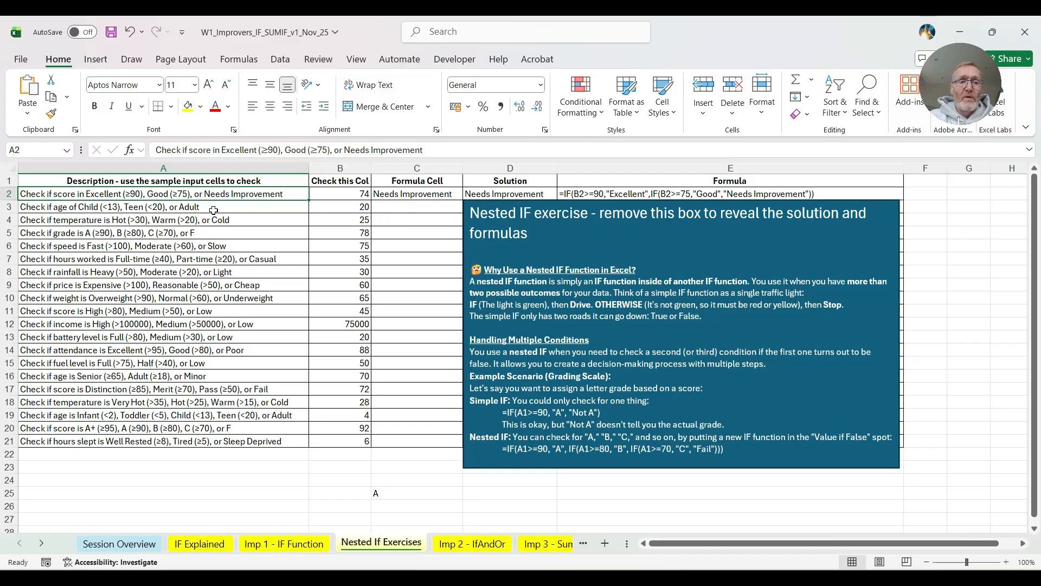
double_click(395, 208)
type("=i")
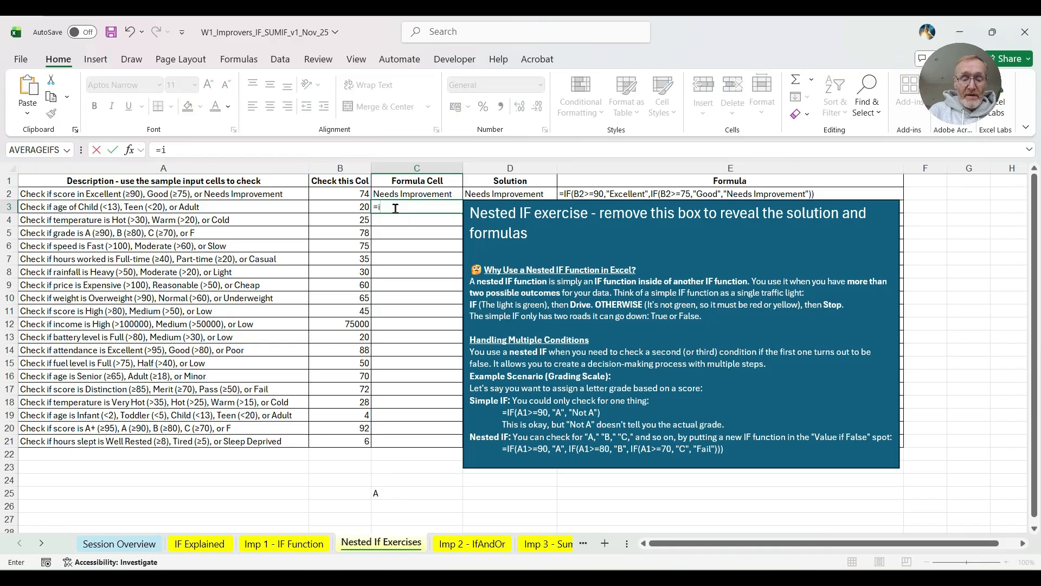
type("f(")
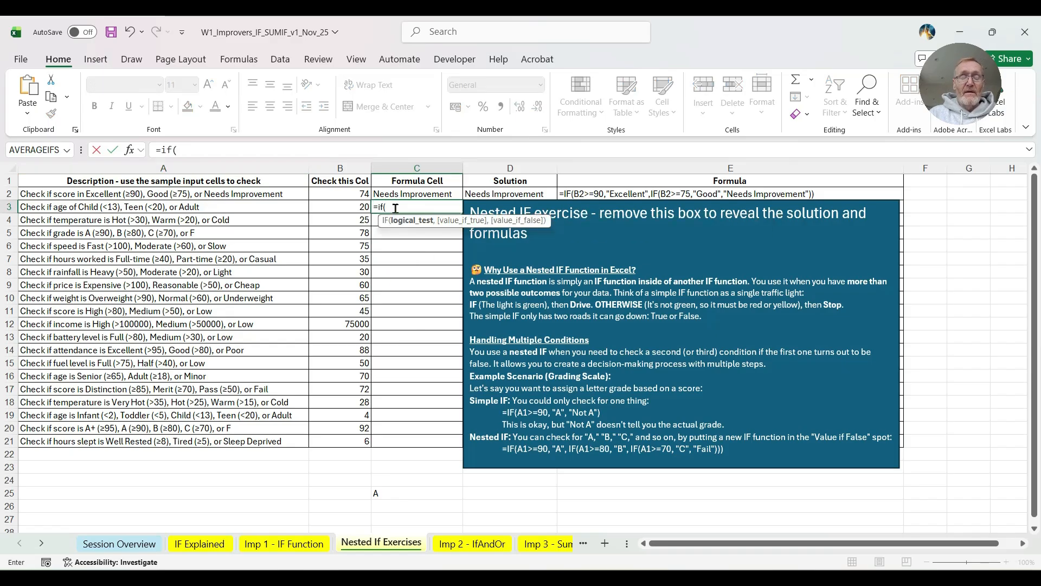
left_click(343, 208)
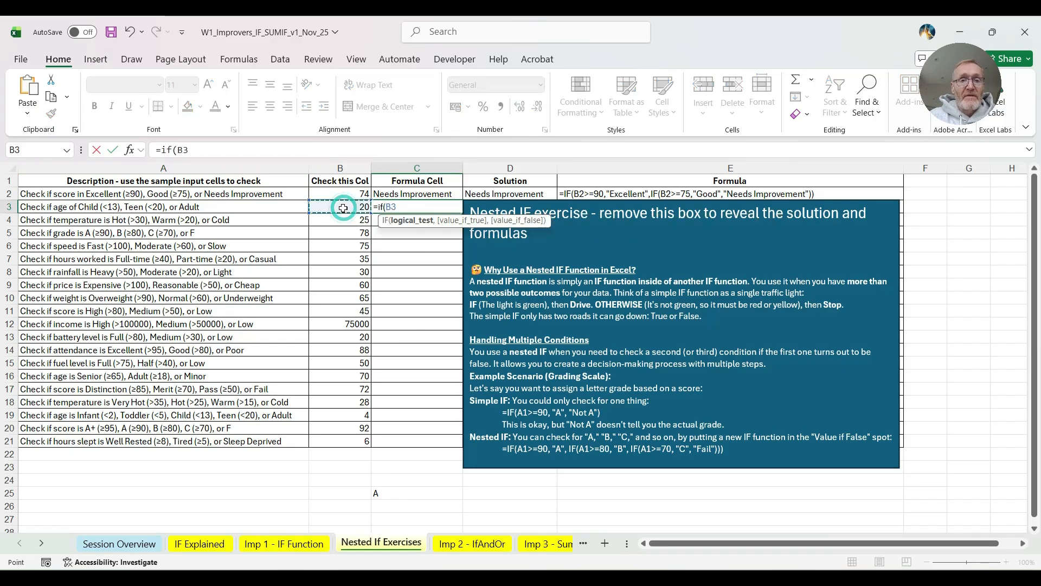
type("<")
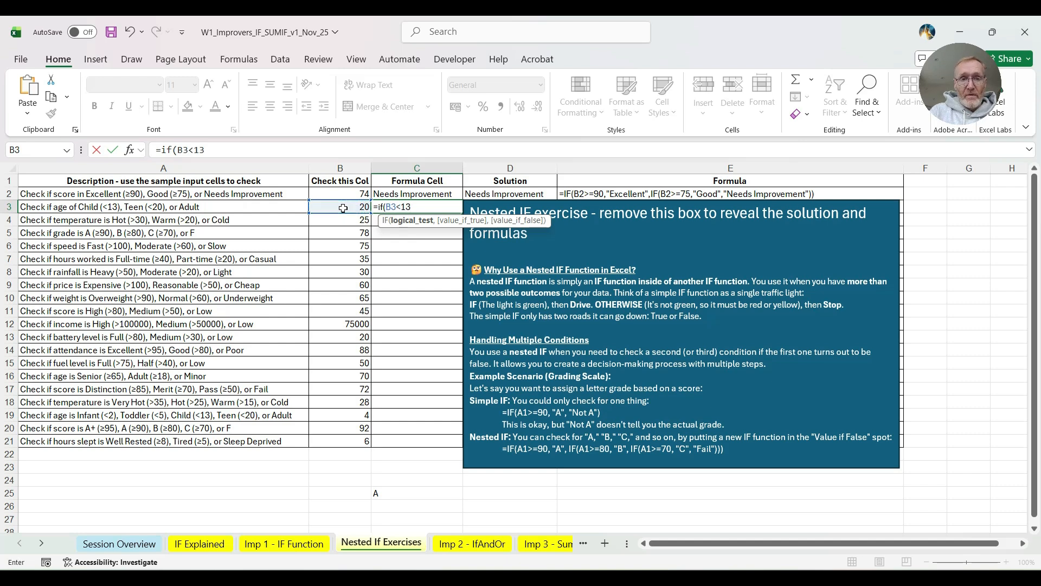
type("13,")
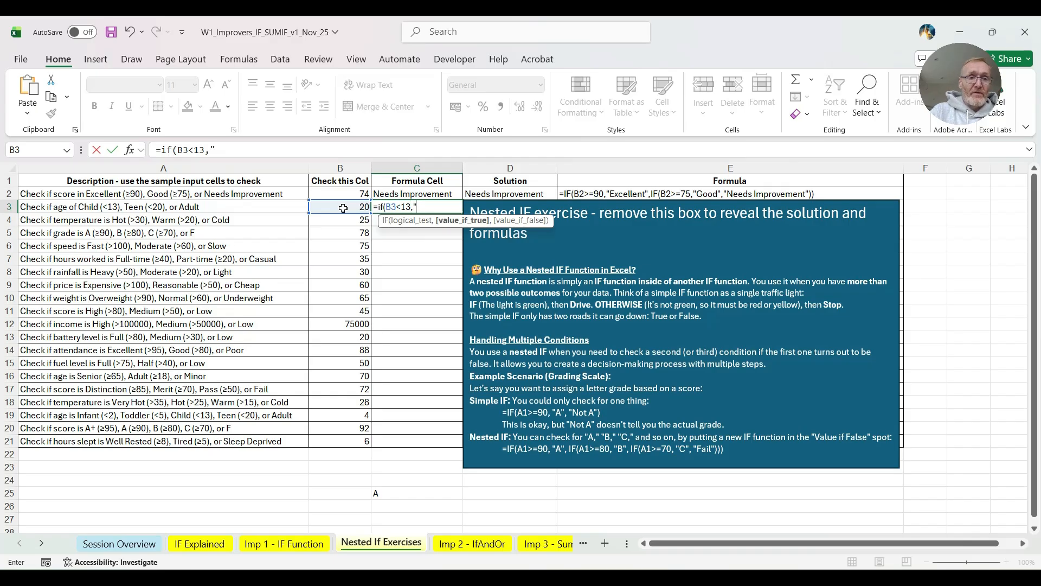
type("\"Child")
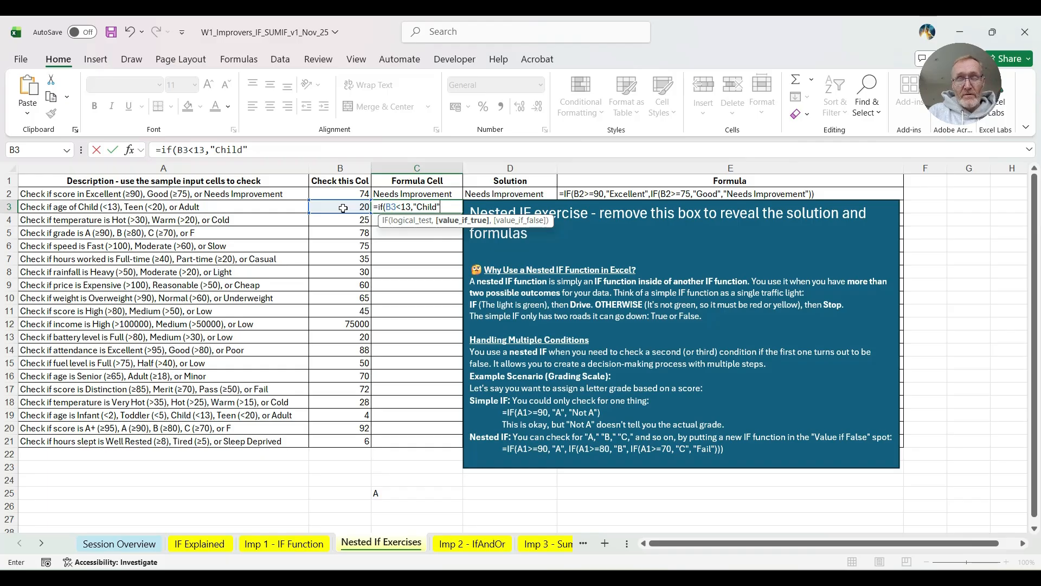
type("\",")
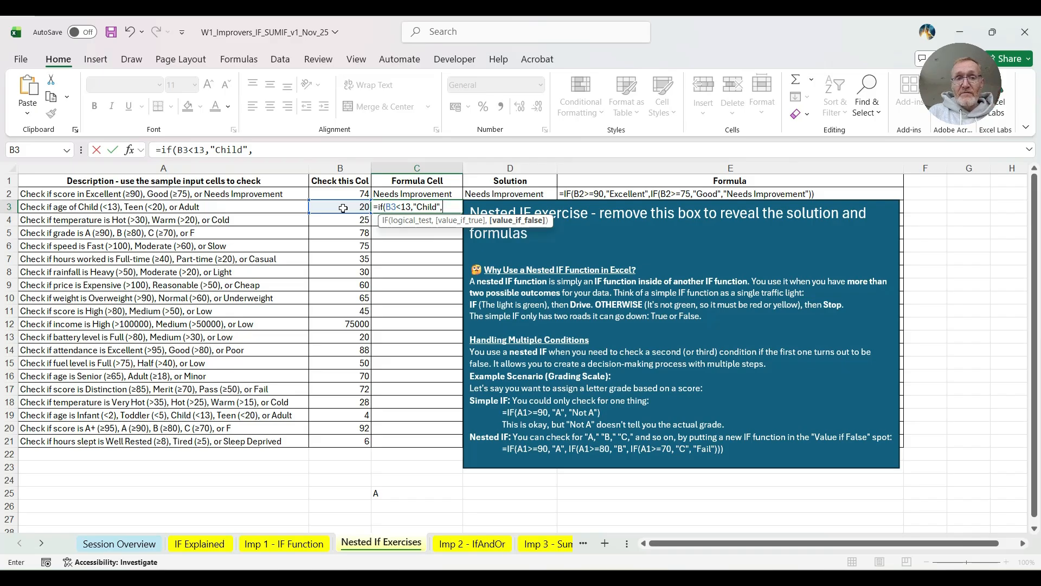
type("if")
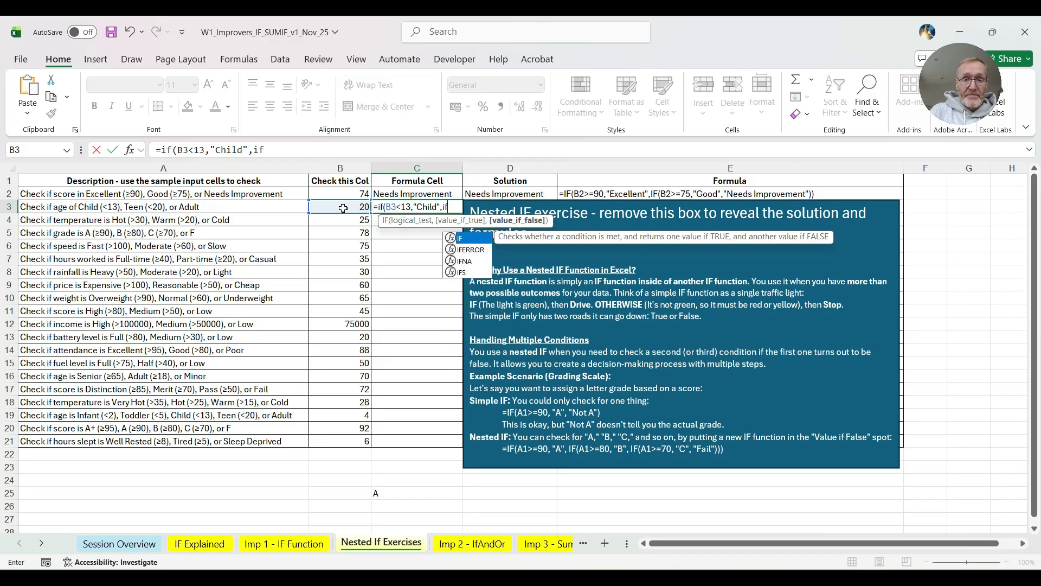
type("(")
- Nest a second IF as the false value in the C3 formula, returning "Teen" when B3<20
left_click(343, 206)
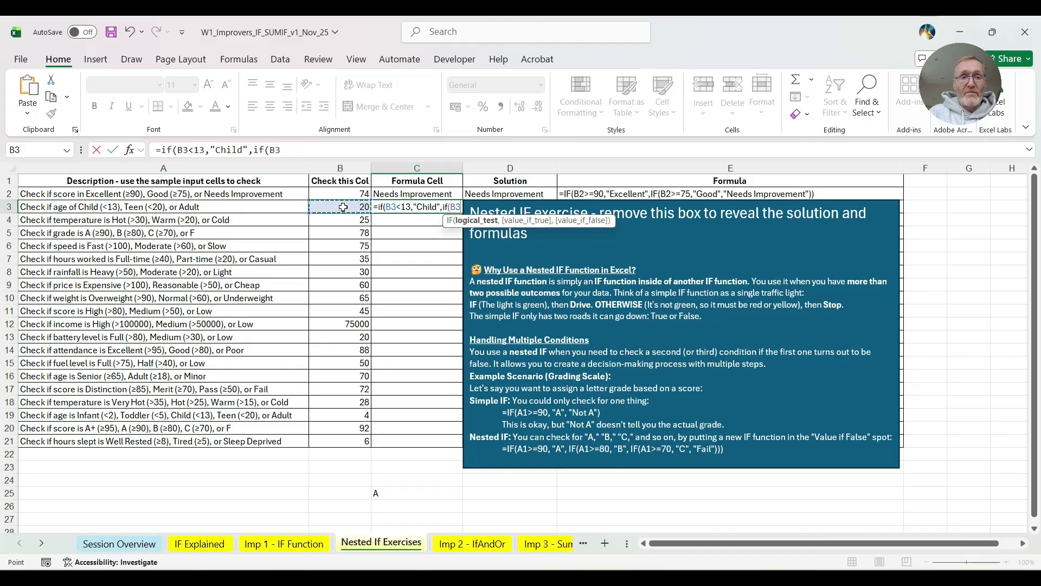
type("<")
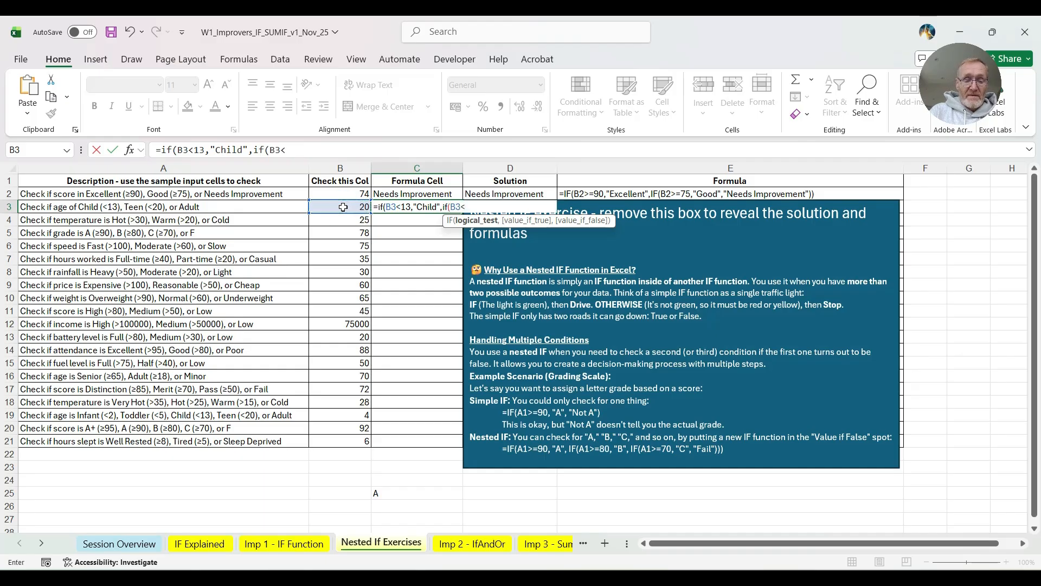
type("20,\"Teen")
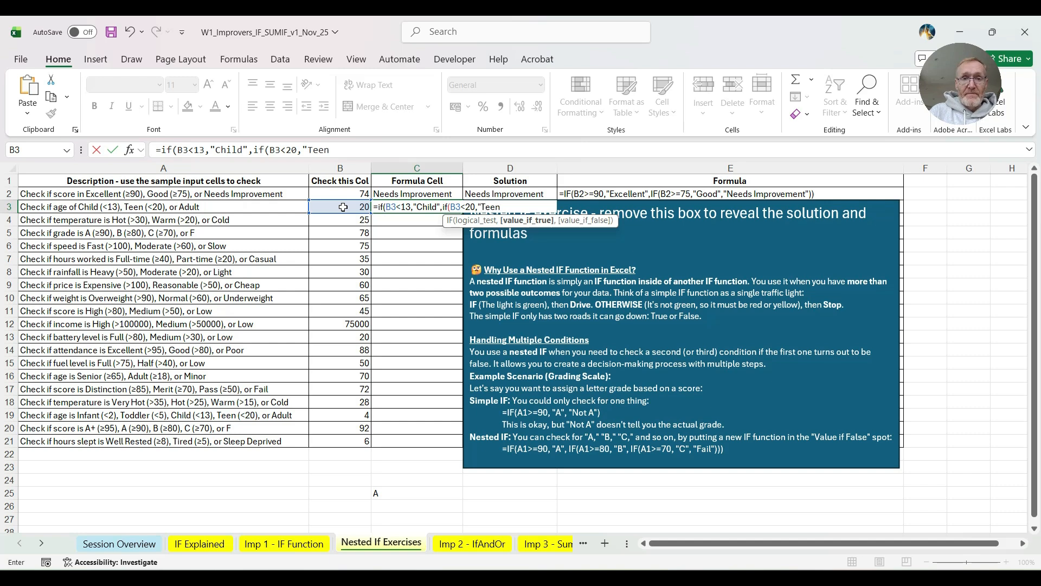
type("\",")
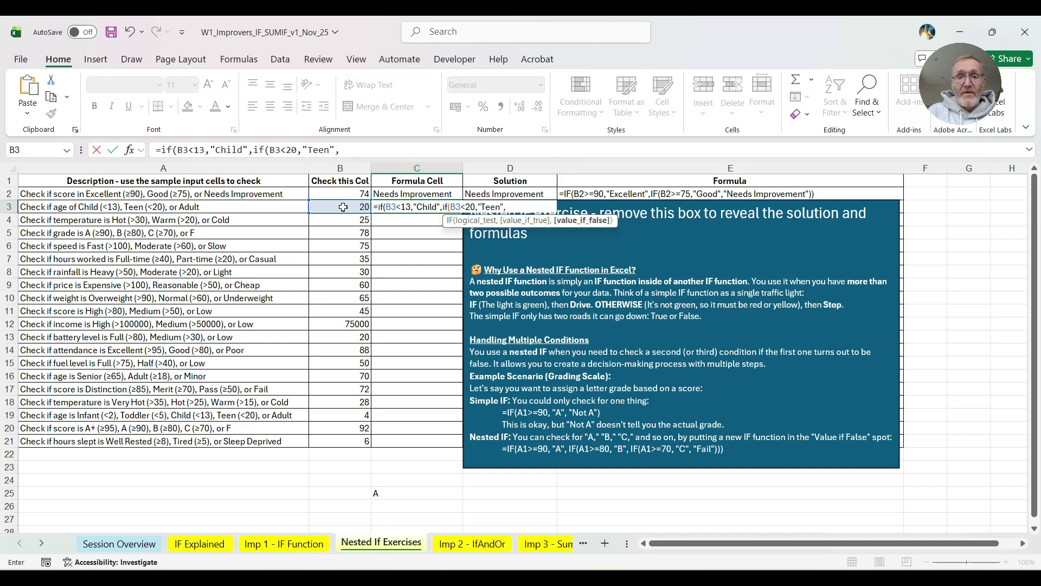
type("Ad")
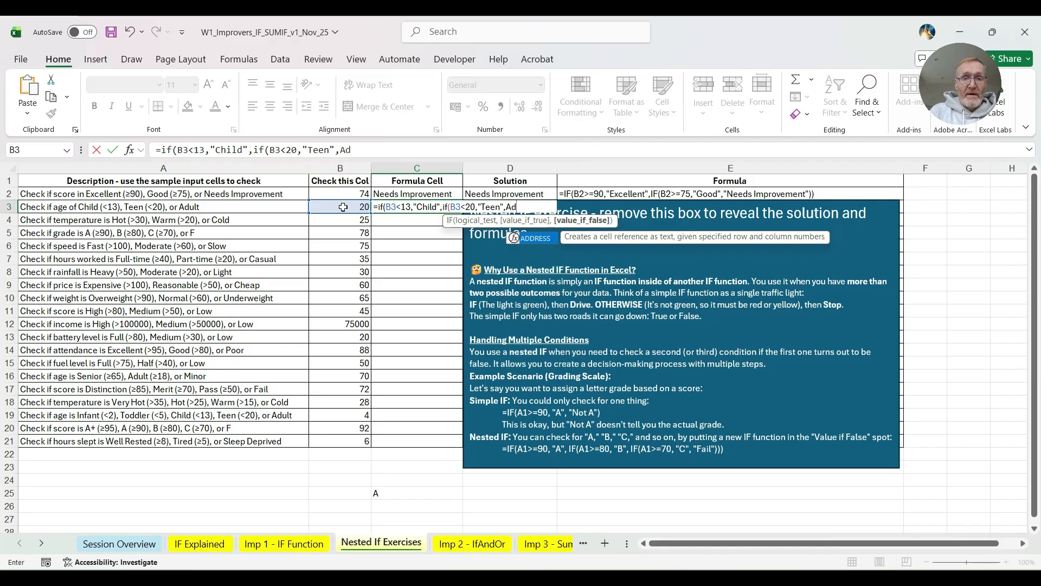
- Complete the nested IF formula in C3 with "Adult" as the final false value
key("BackSpace")
key("BackSpace")
type("\"Adult")
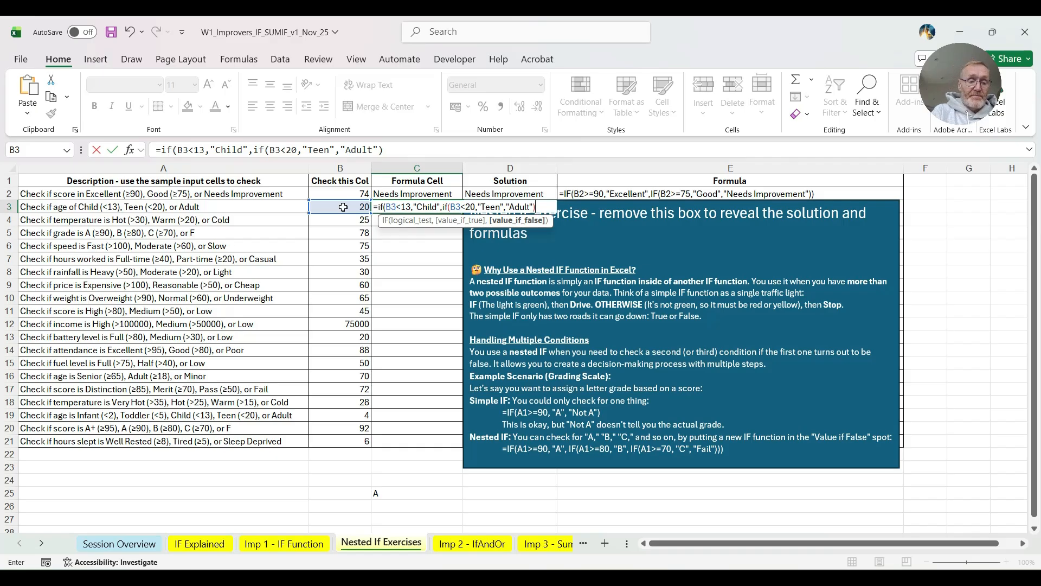
key("Return")
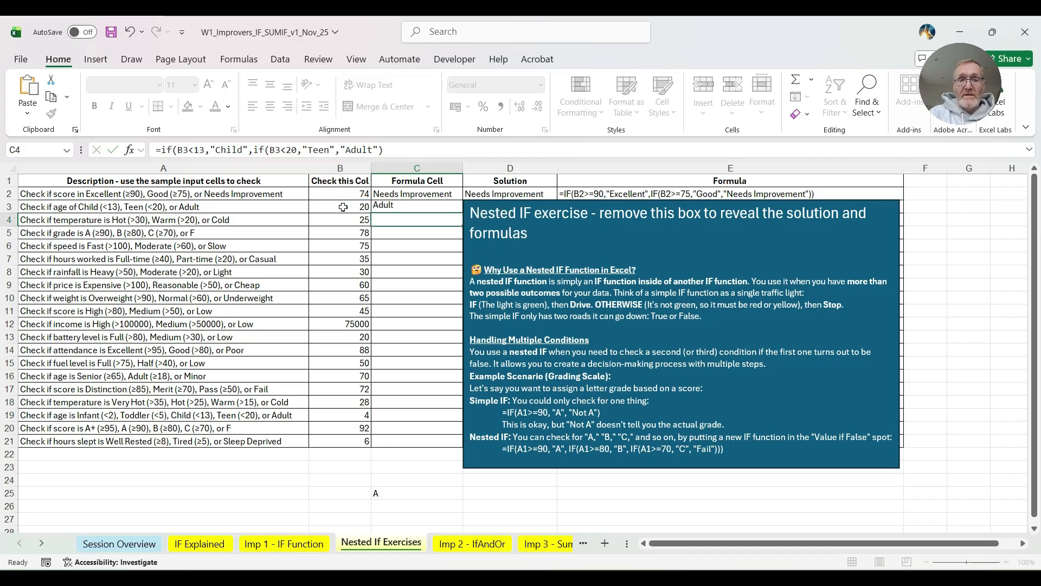
left_click(402, 204)
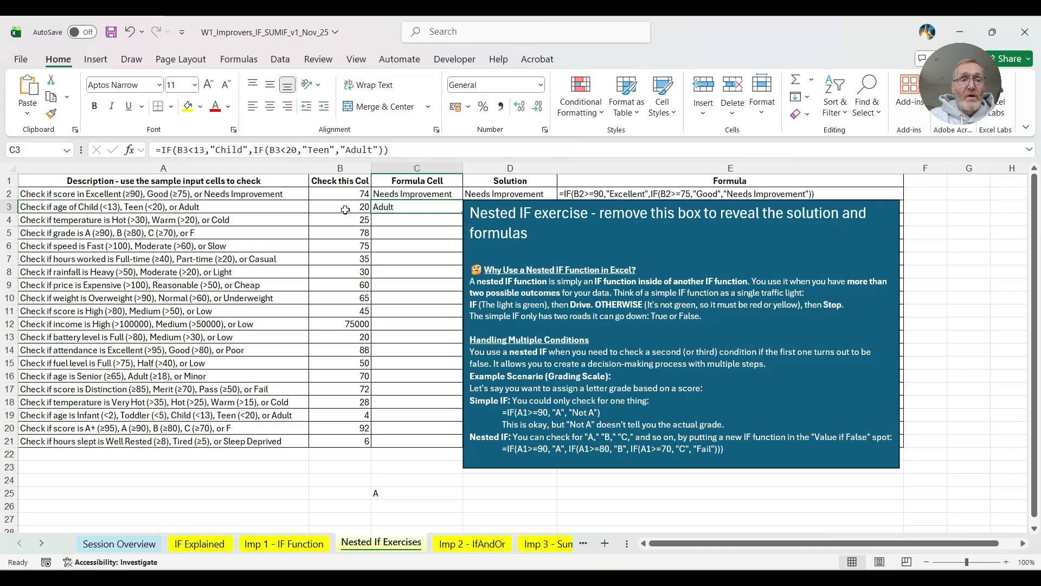
- Test the nested IF formula with the ages 15 and 12 in B3, and select the explanation box covering the solutions
left_click(329, 207)
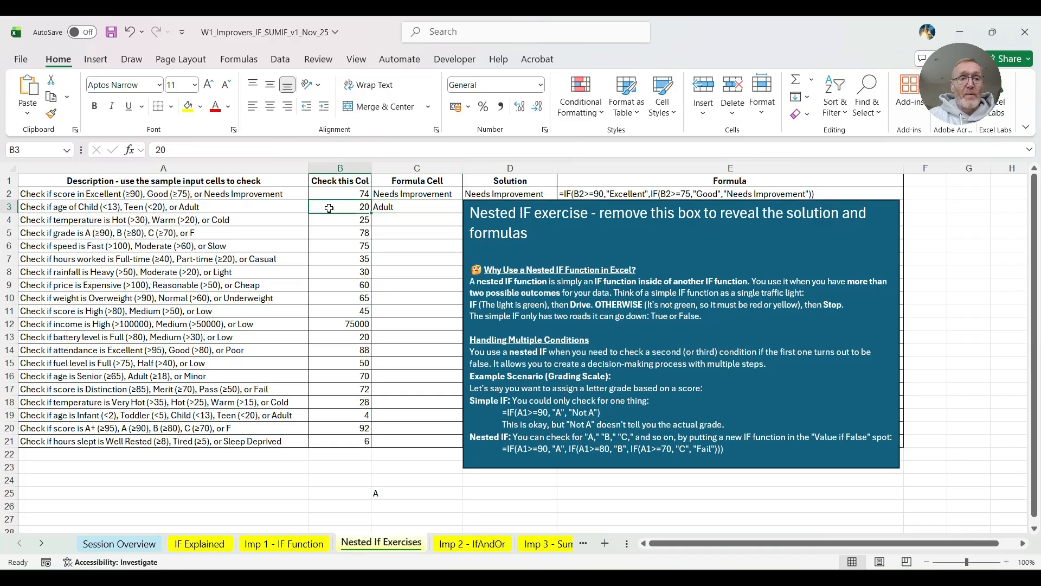
type("15")
key("Return")
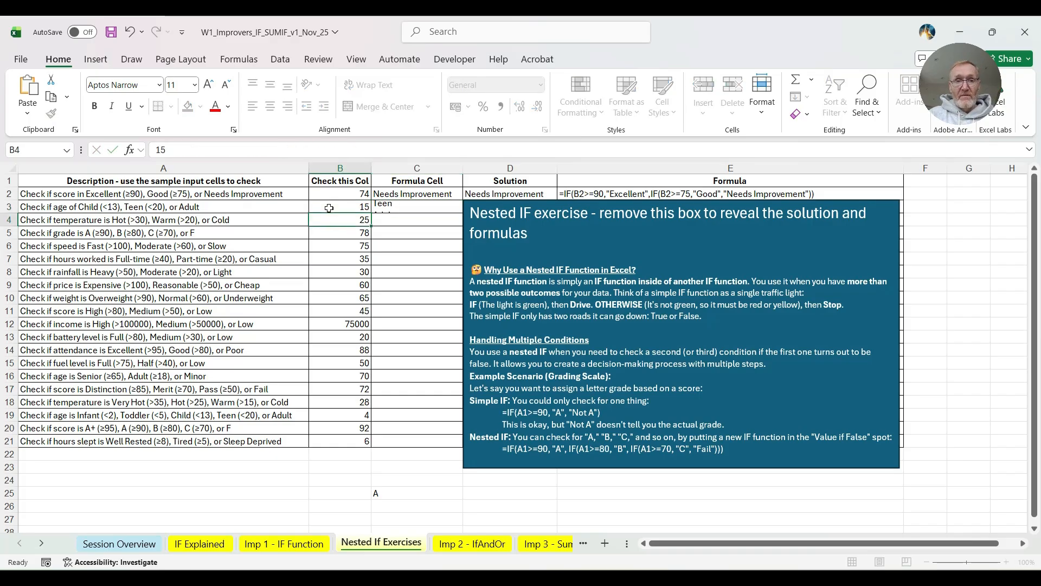
left_click(344, 208)
type("12")
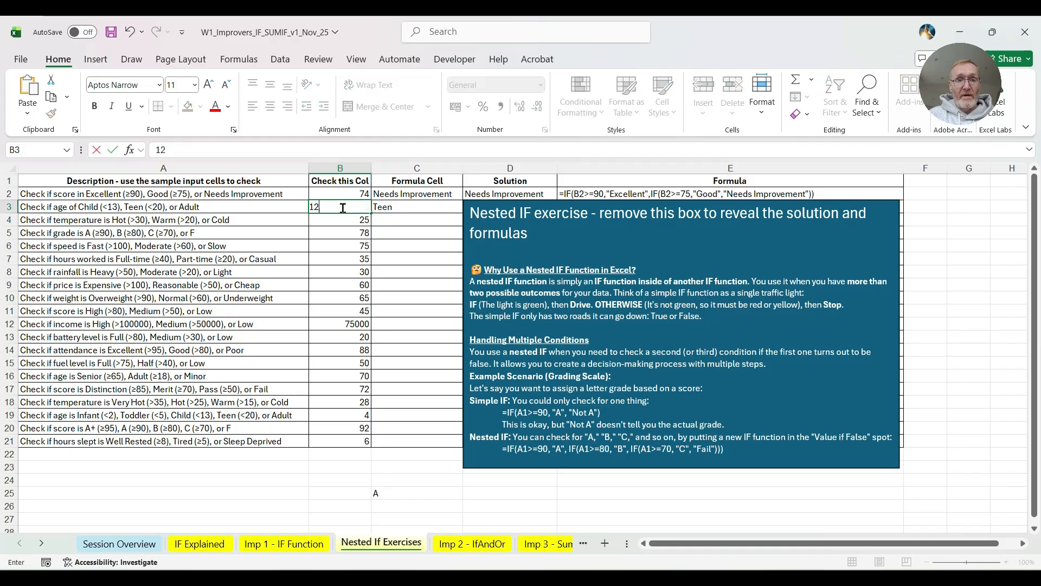
key("Return")
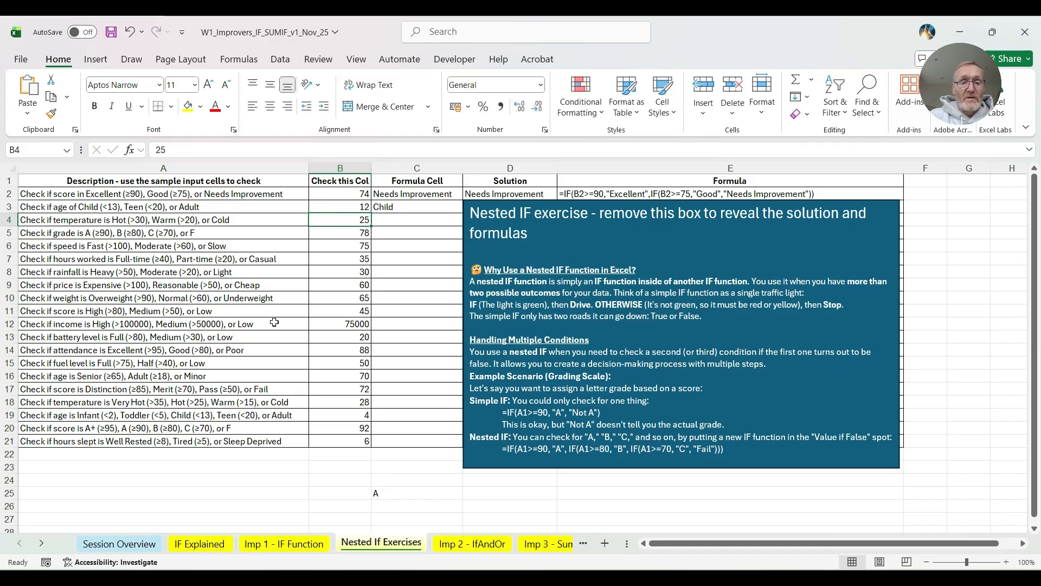
mouse_move(523, 200)
left_mouse_down()
mouse_move(527, 458)
mouse_move(520, 200)
left_mouse_up()
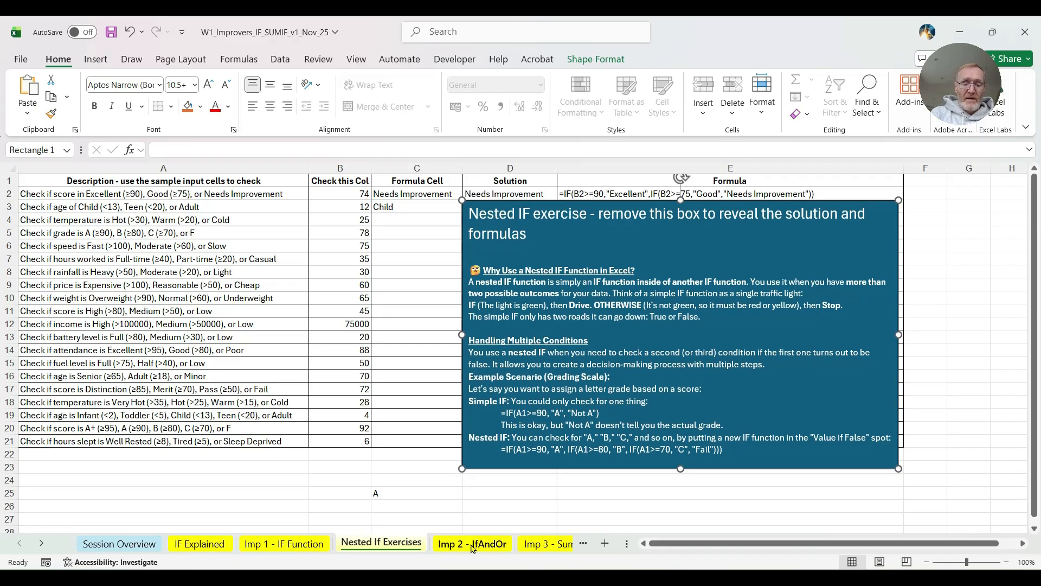
- Switch to the Imp 2 - IfAndOr sheet and go past Example 1 and Practice 1 to IF & AND Example 2
left_click(473, 544)
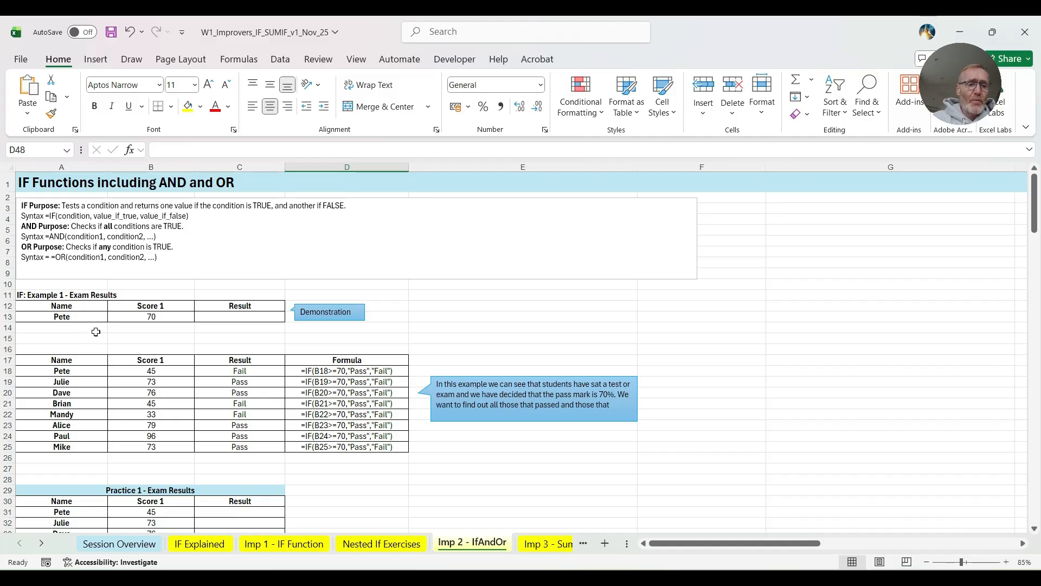
left_click(235, 316)
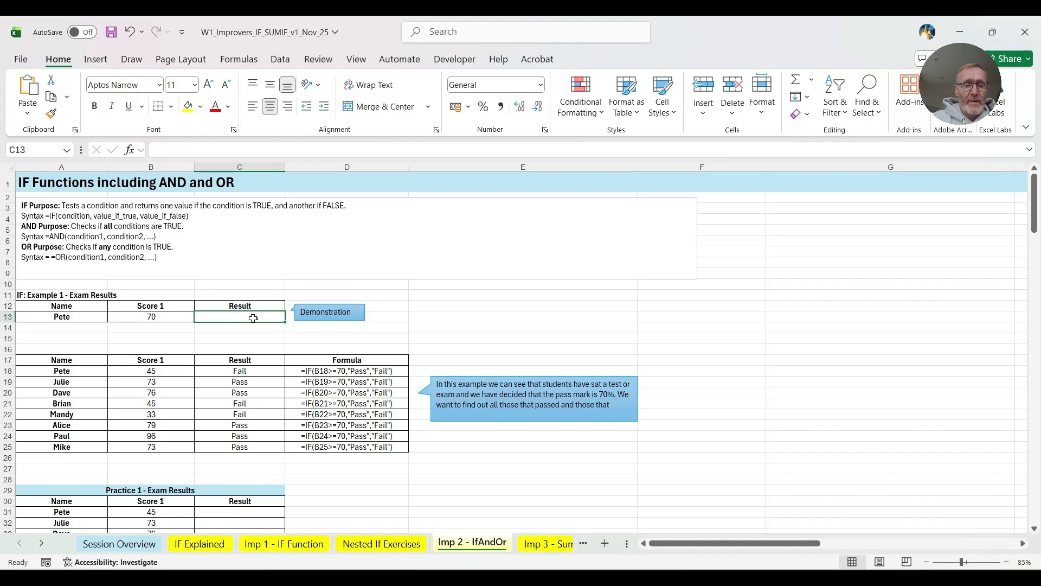
scroll(248, 319, "down", 1)
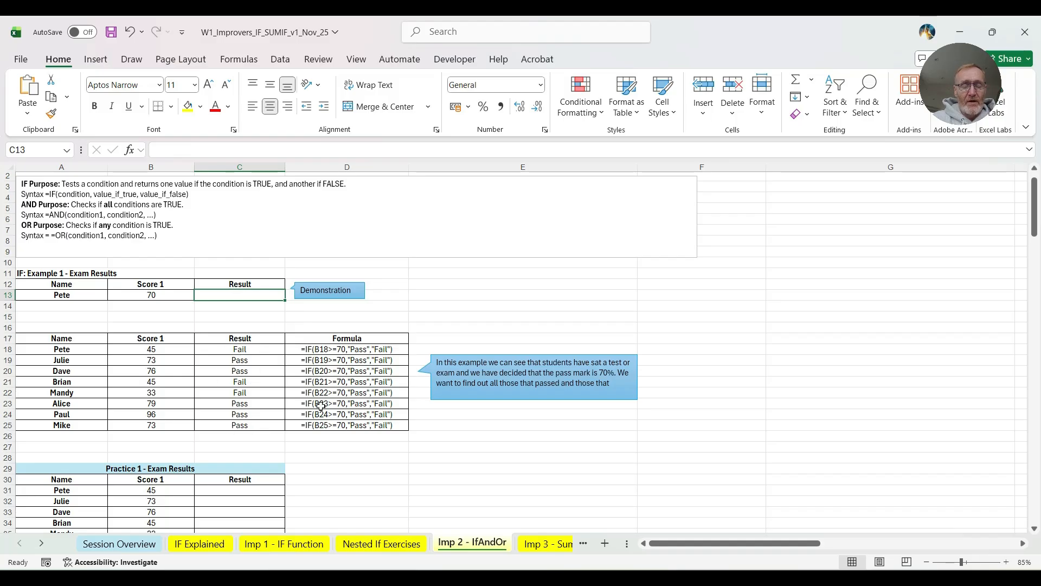
scroll(239, 363, "down", 3)
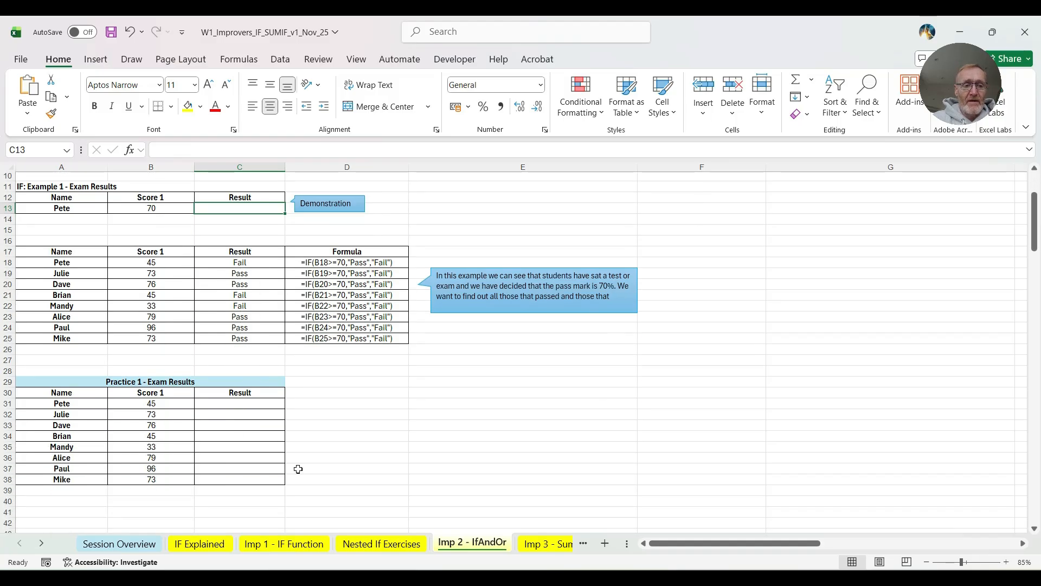
scroll(247, 426, "down", 1)
scroll(247, 423, "down", 8)
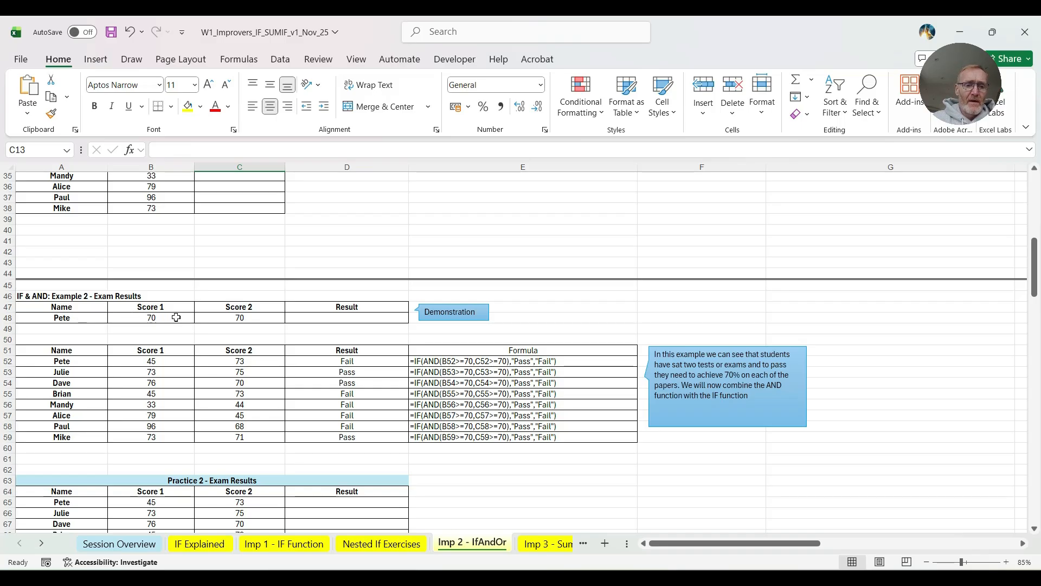
- Begin an IF formula in D48 with a nested AND whose first condition is B48>=70
left_click(218, 318)
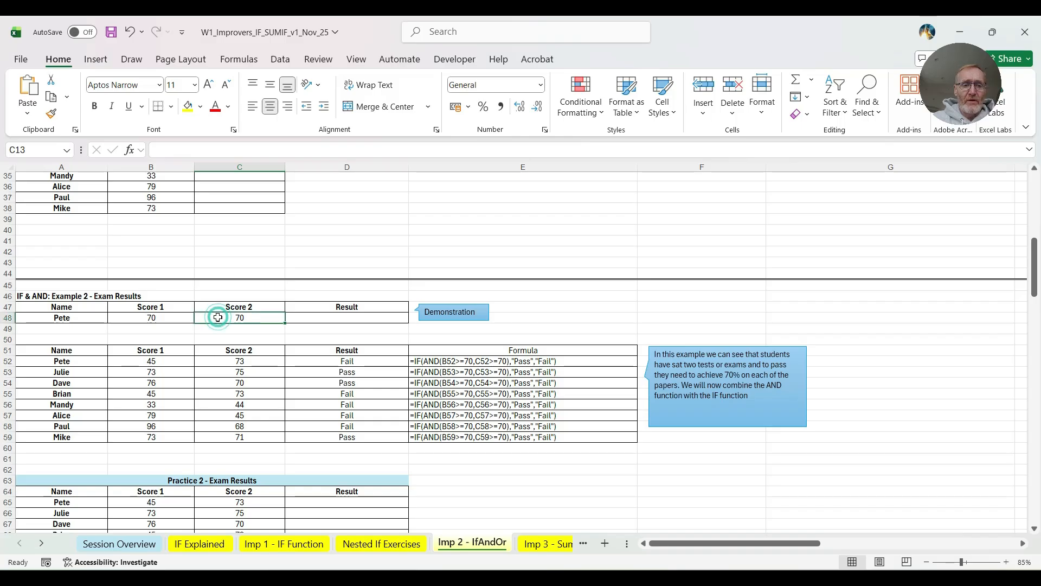
left_click(344, 317)
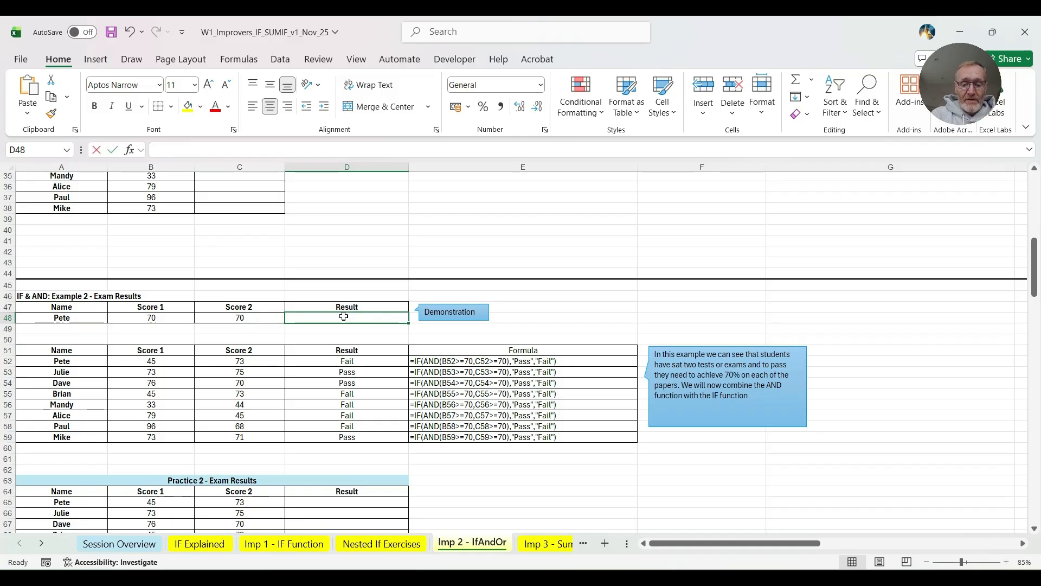
type("=if")
type("(")
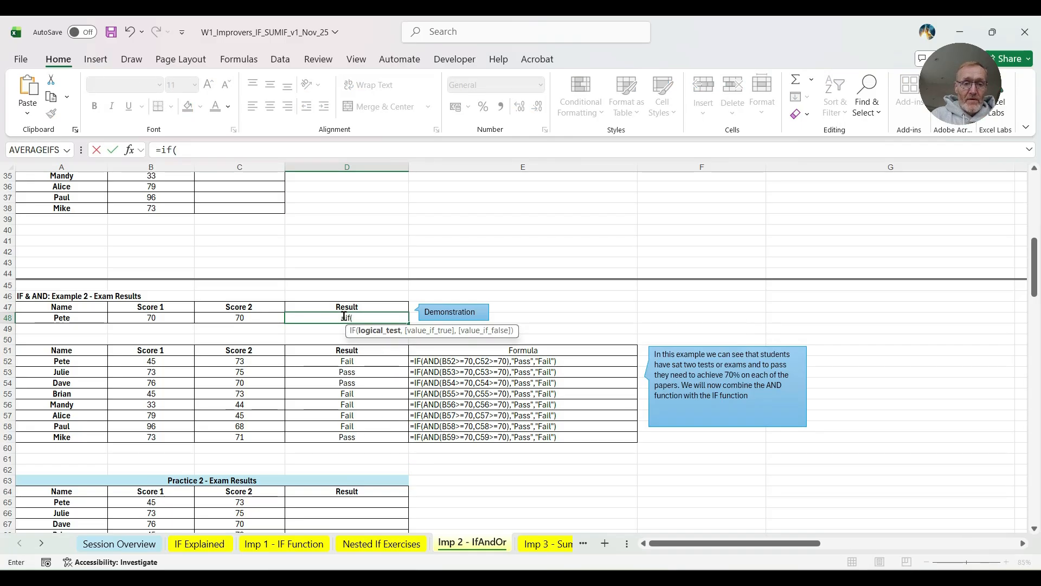
type("and")
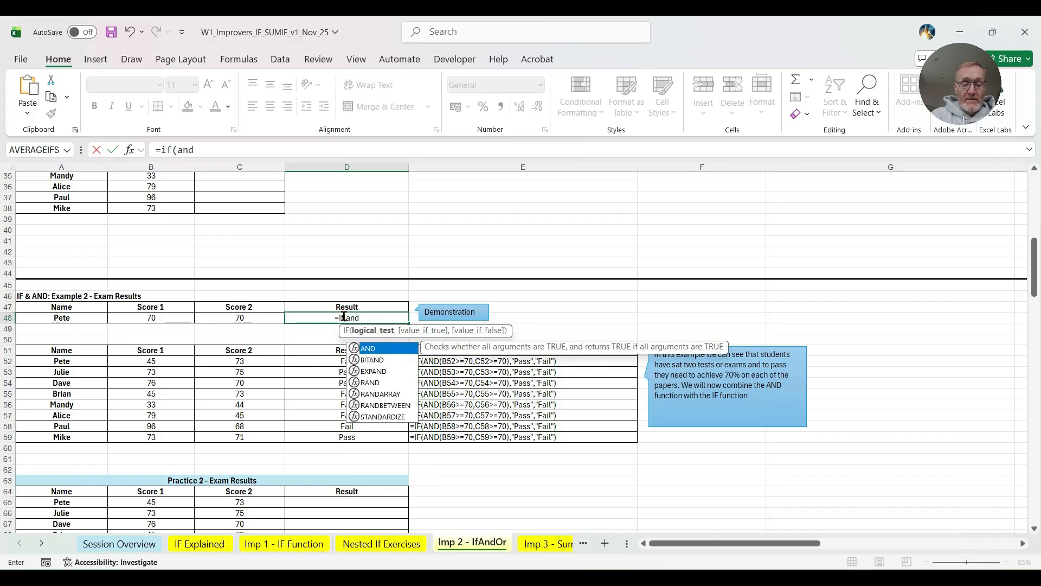
type("(")
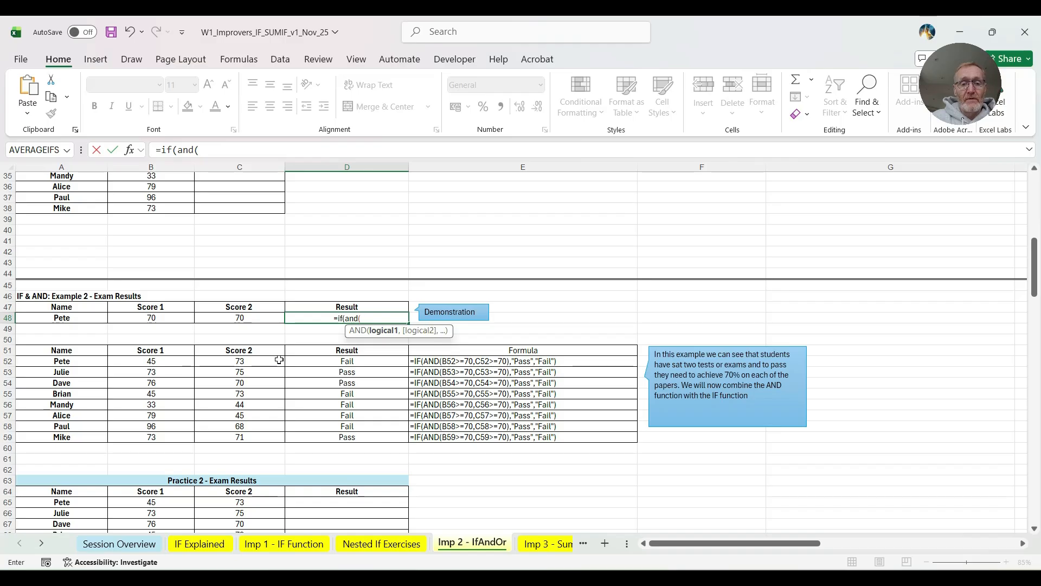
left_click(136, 317)
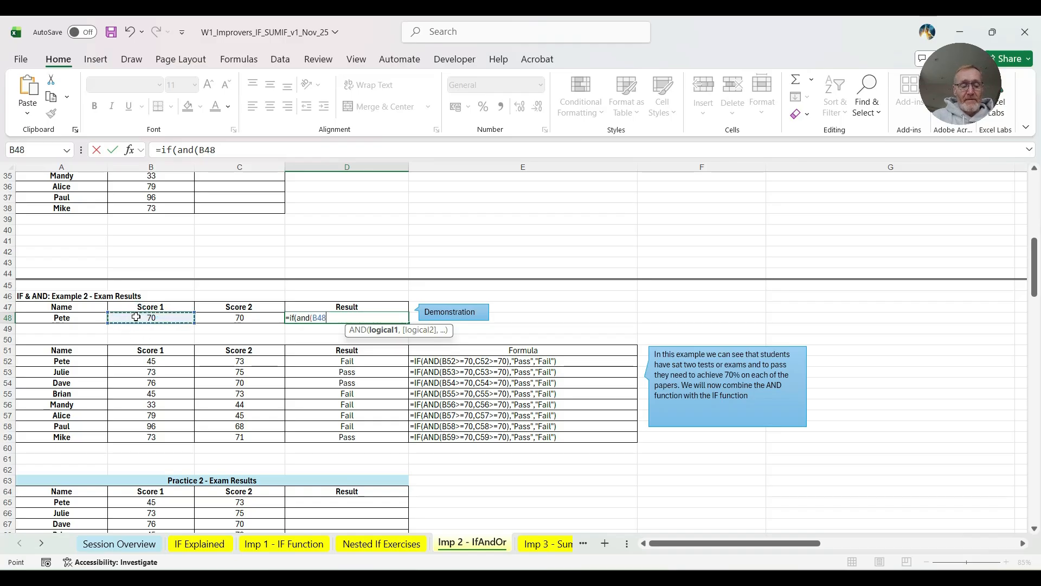
type(">=70")
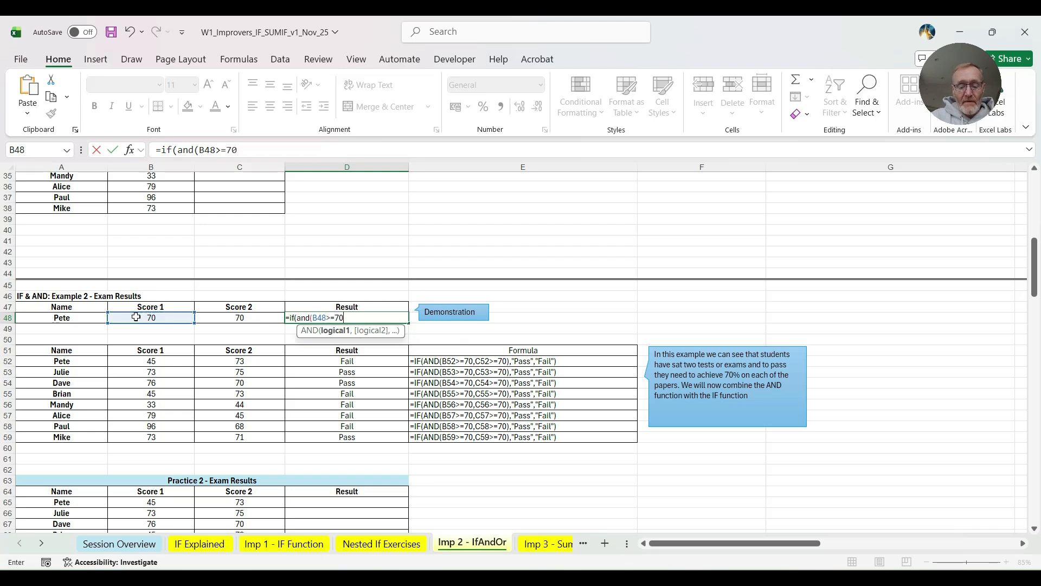
type(",")
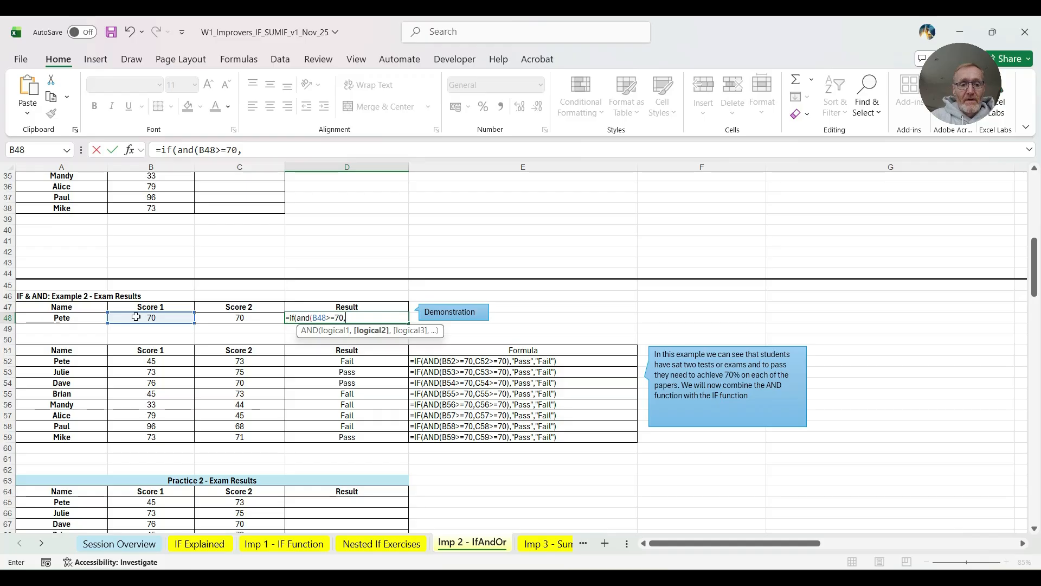
- Add C48>=70 as the second AND condition in the D48 formula and close the AND function
left_click(247, 317)
type(">")
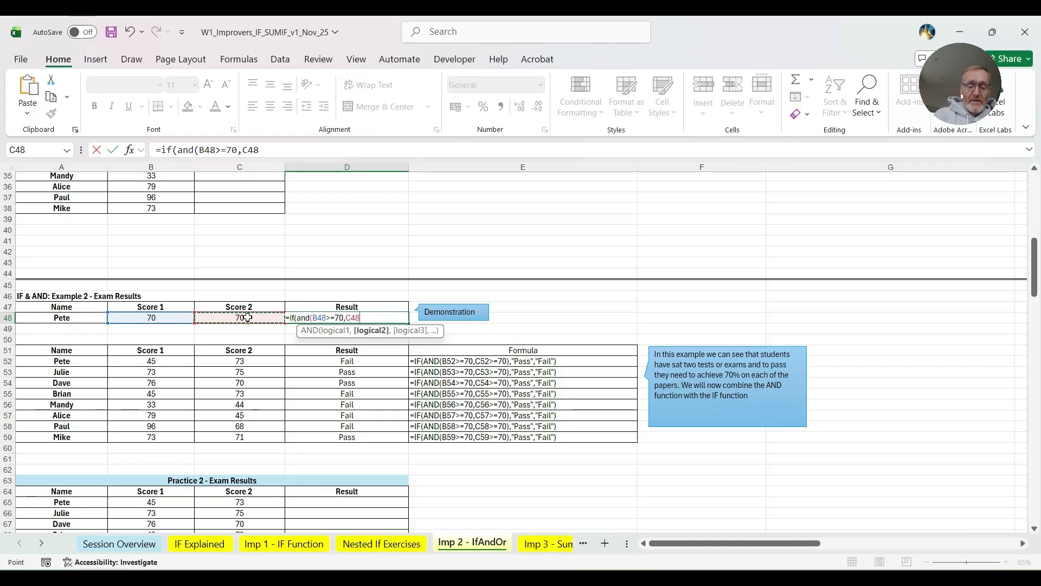
type("=70")
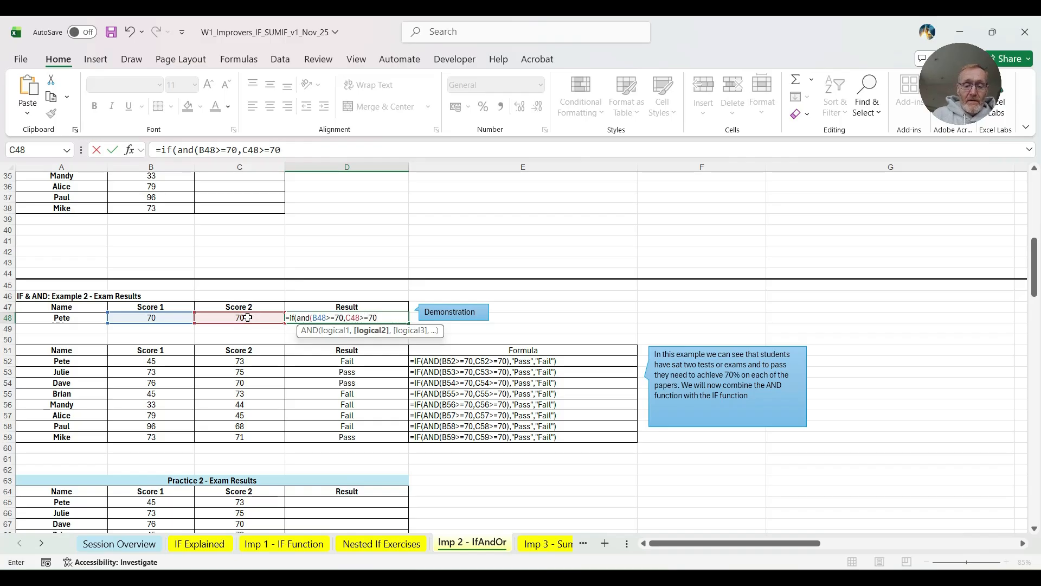
type(")")
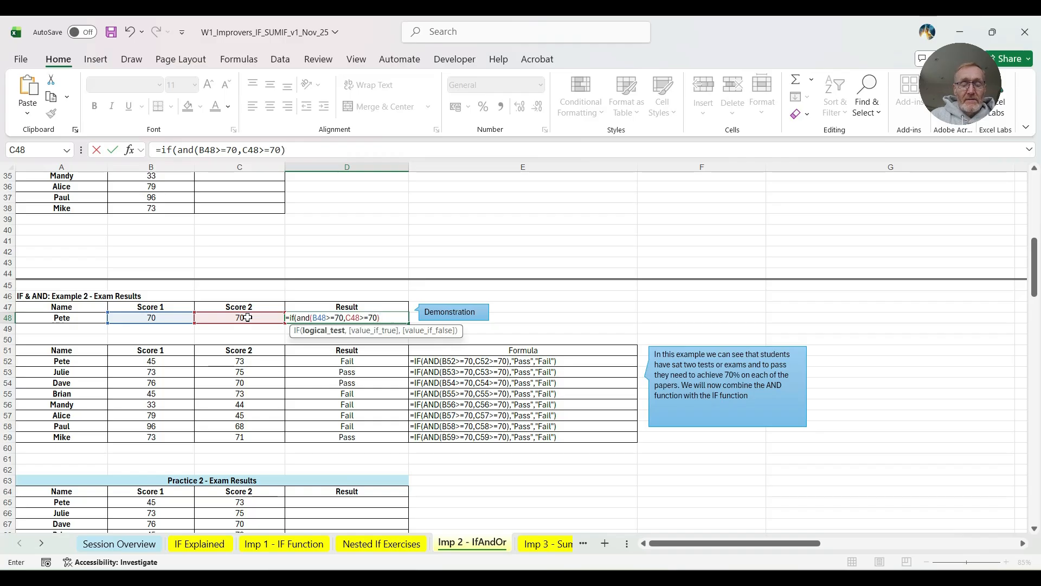
type(",")
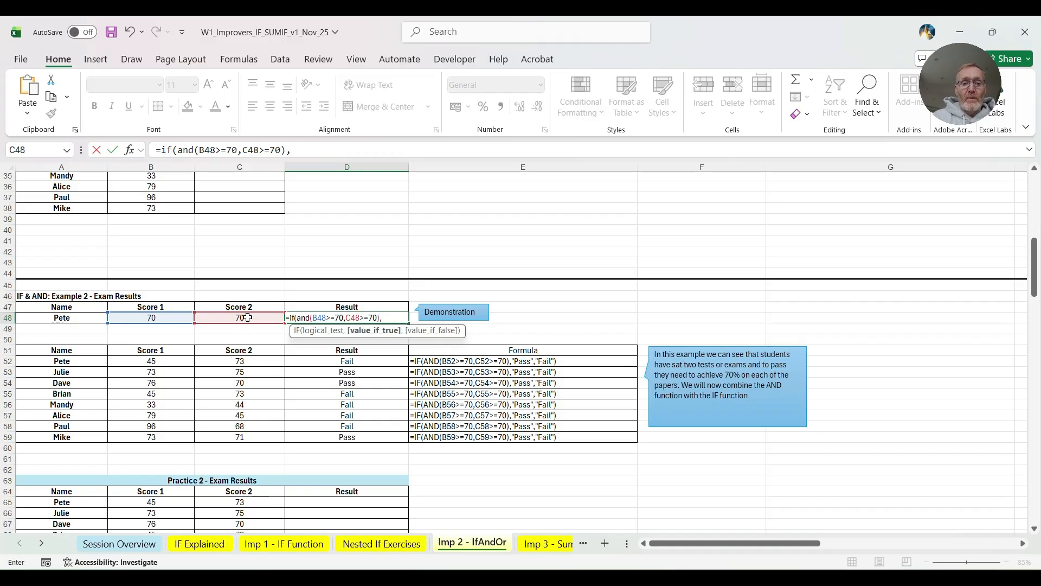
type("\"")
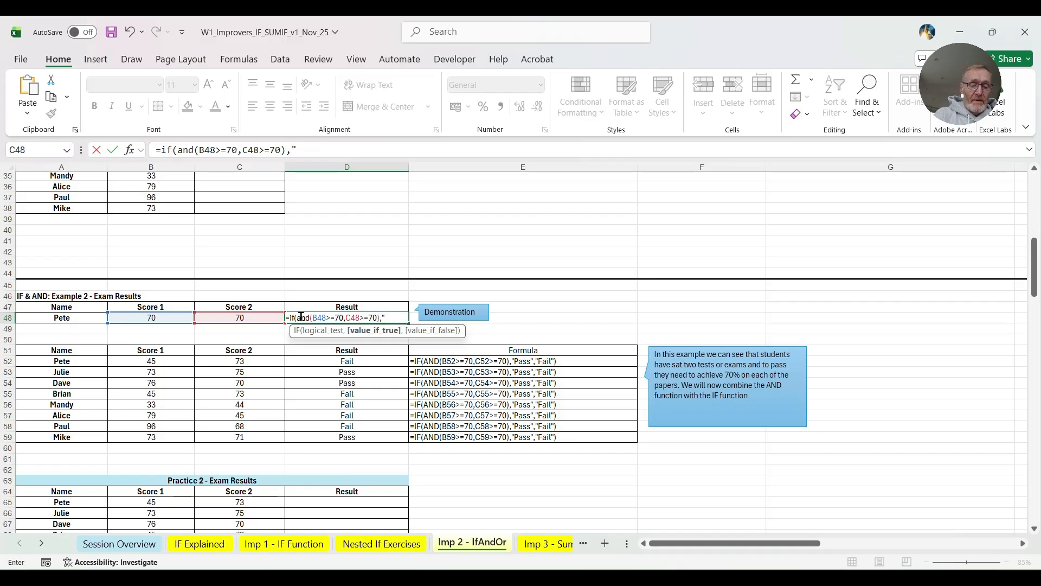
type("Pass\",")
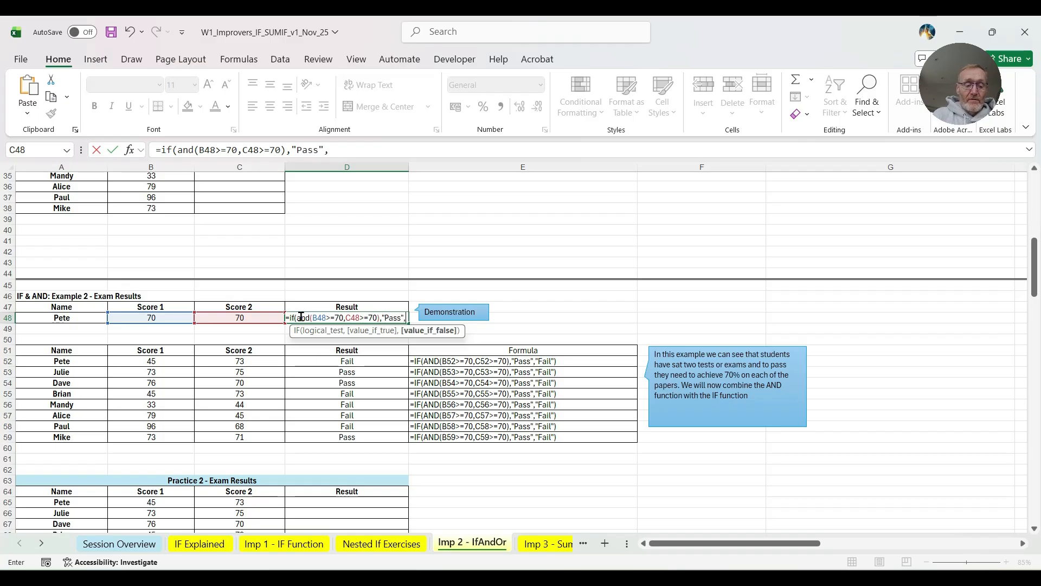
type("\"Fail")
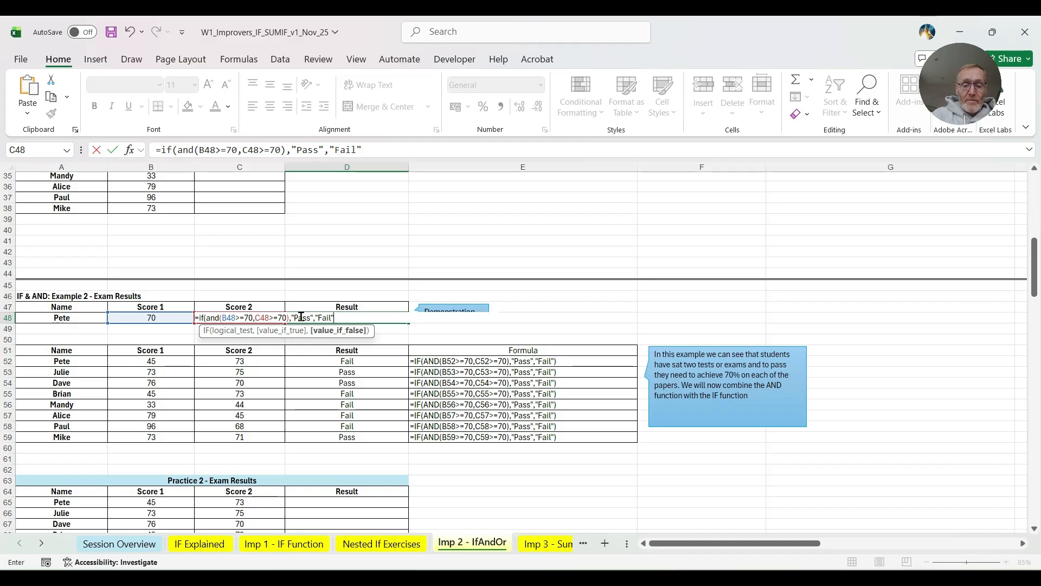
type("\")")
- Complete the D48 formula with "Pass" as the true value and "Fail" as the false value
key("Return")
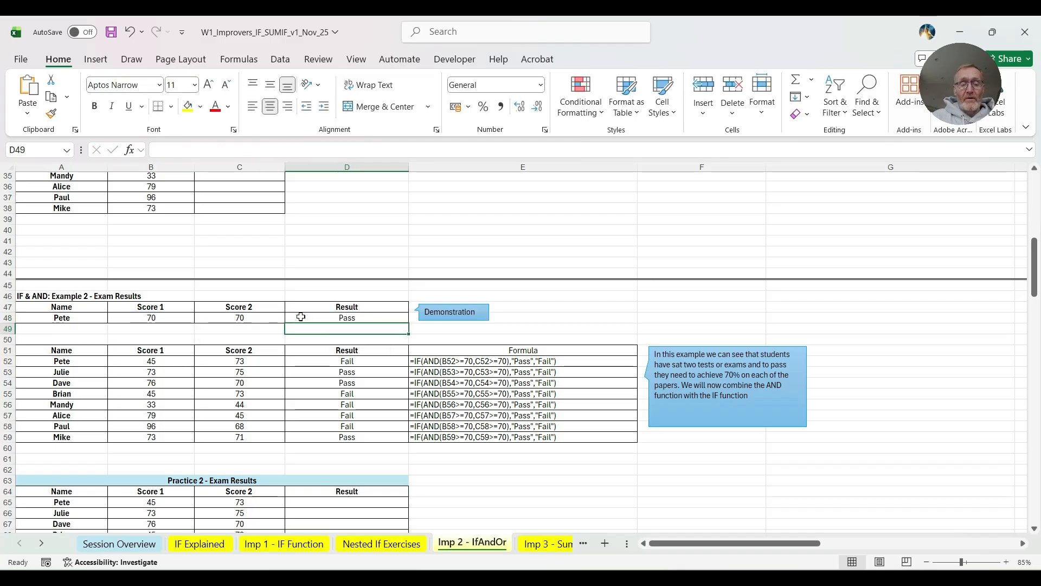
- Test the IF and AND formula by setting Score 2 in C48 to 69, and select the result in D48
left_click(322, 314)
left_click(228, 317)
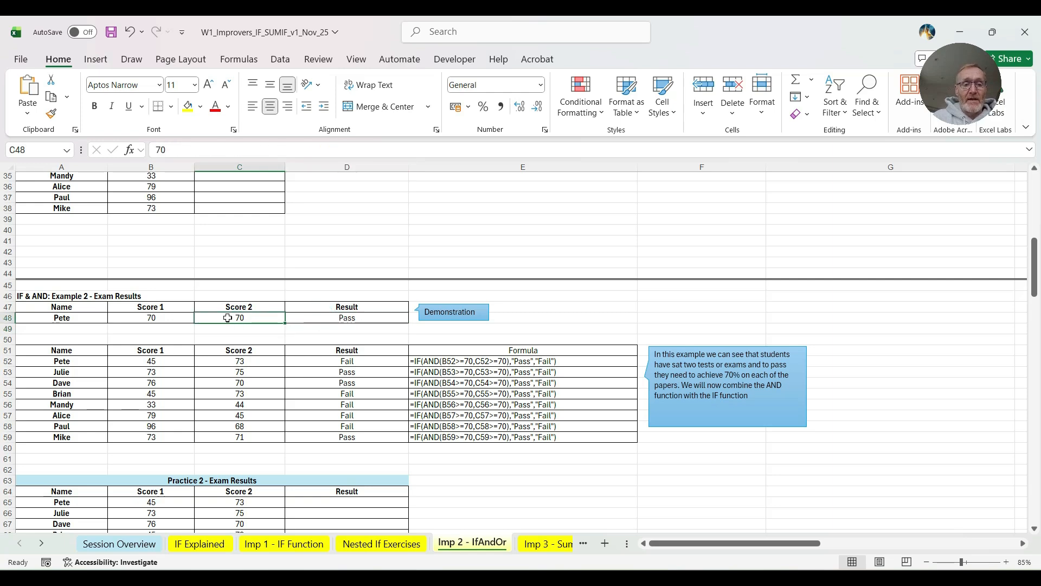
type("69")
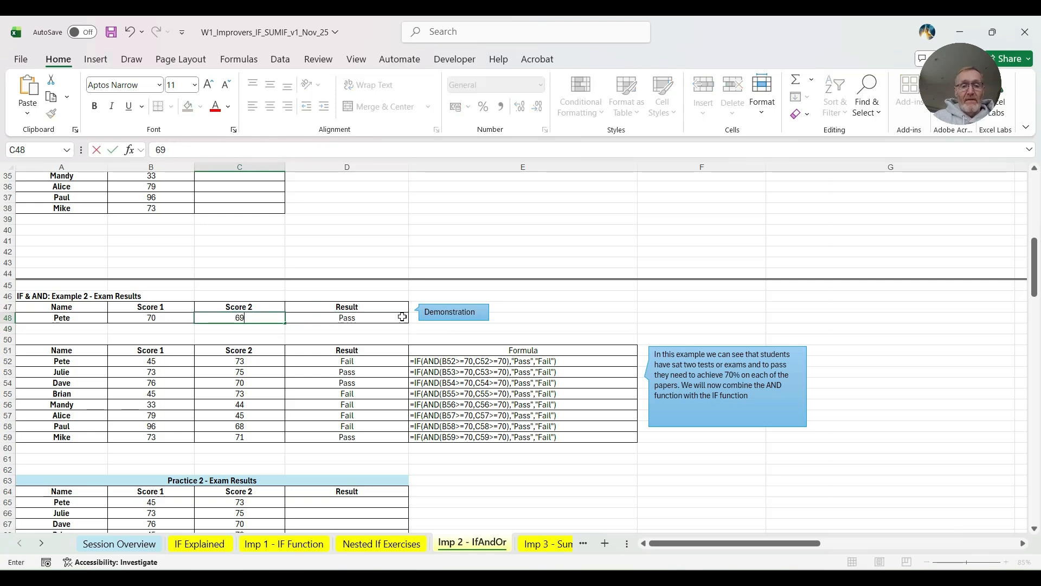
left_click(327, 315)
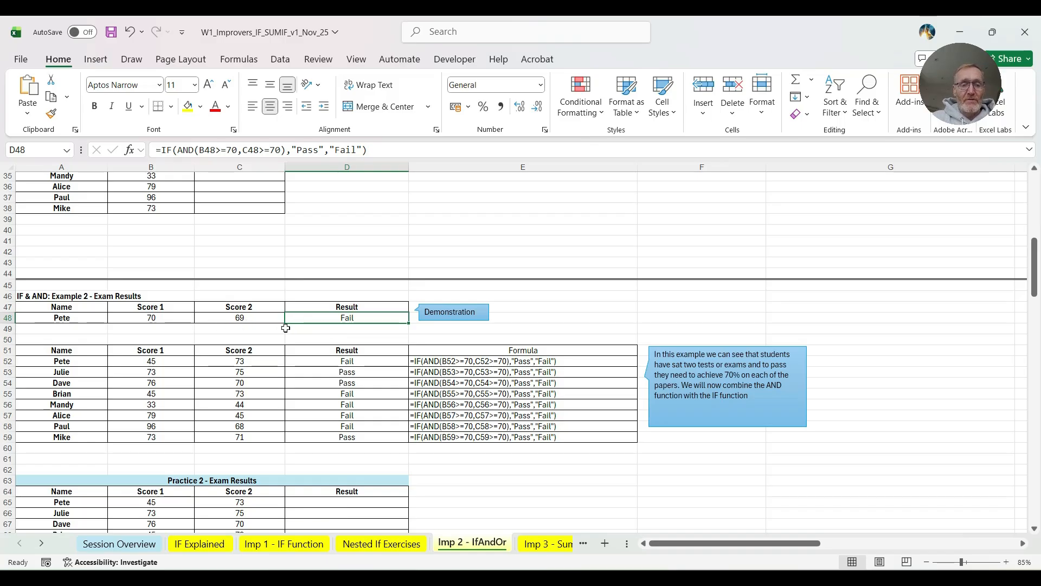
- Examine the results and formulas in the Example 2 exam table and the Practice 2 table below it
scroll(287, 328, "down", 3)
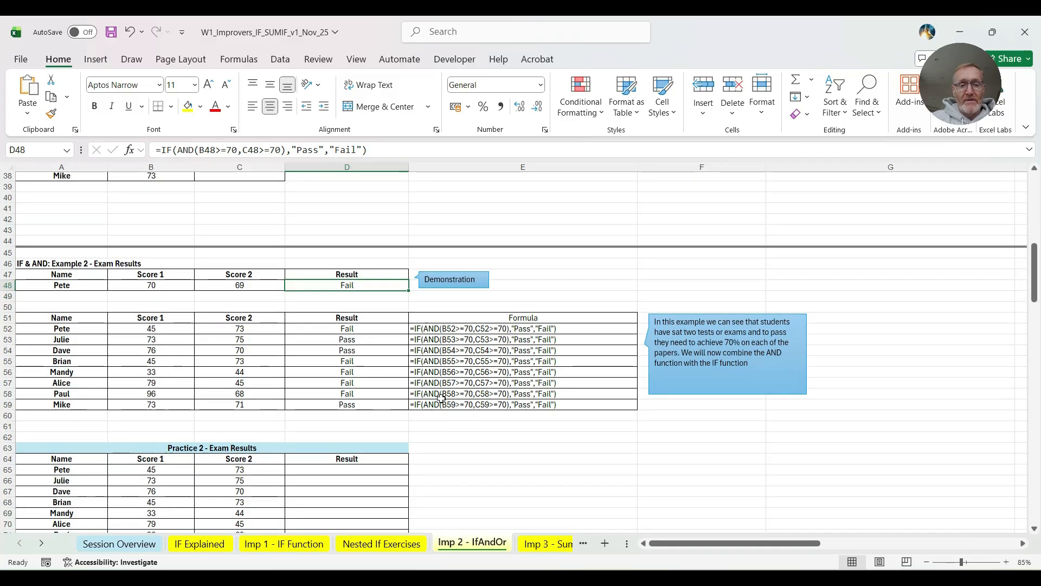
left_click(360, 329)
left_click(365, 361)
left_click(482, 341)
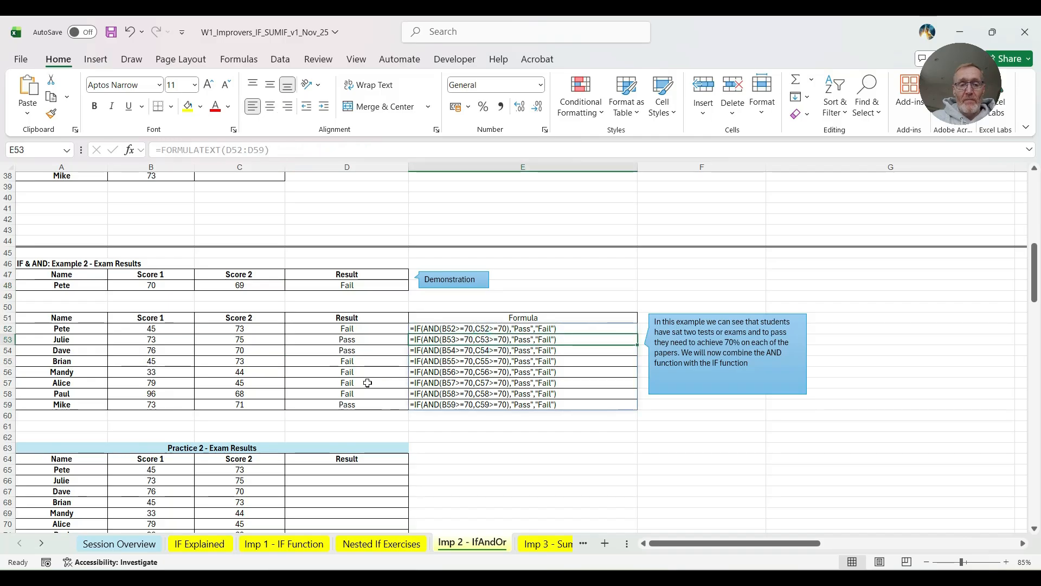
scroll(360, 388, "down", 4)
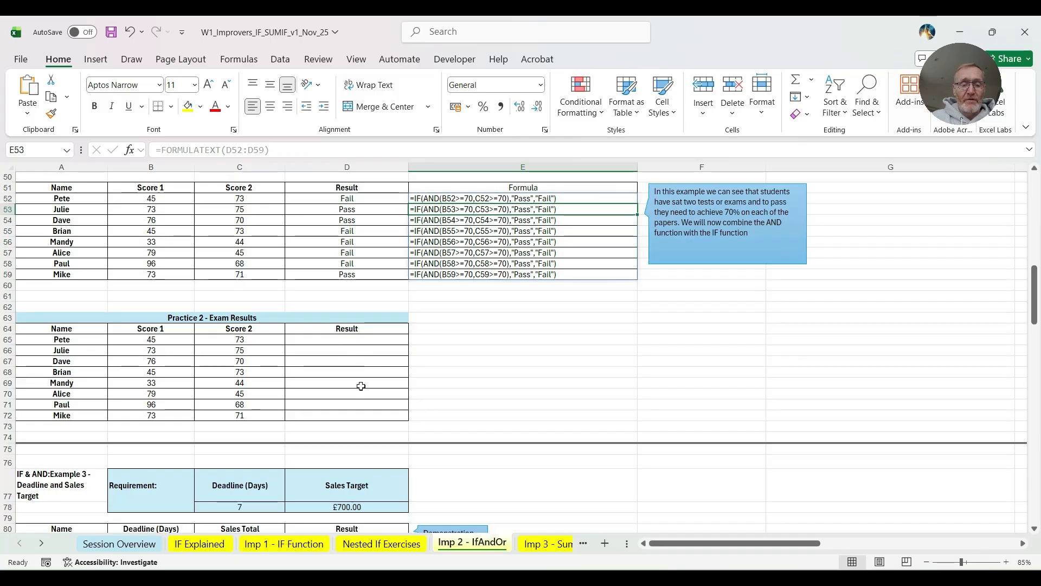
- Start an IF formula with a nested AND in Example 3's demonstration result cell D81, with B81<=$C$78 as the first condition
scroll(361, 386, "down", 5)
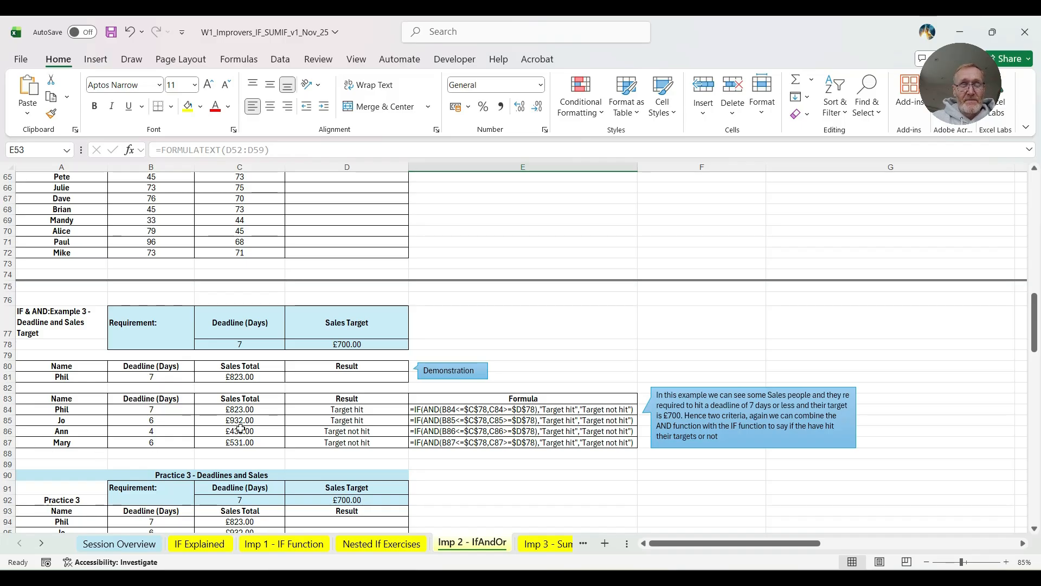
left_click(314, 377)
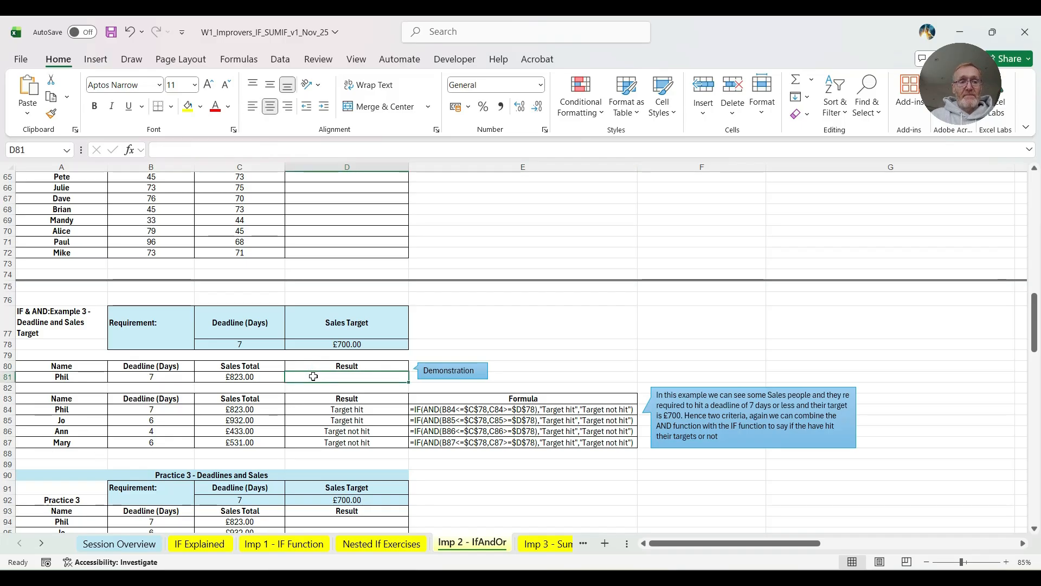
type("=i")
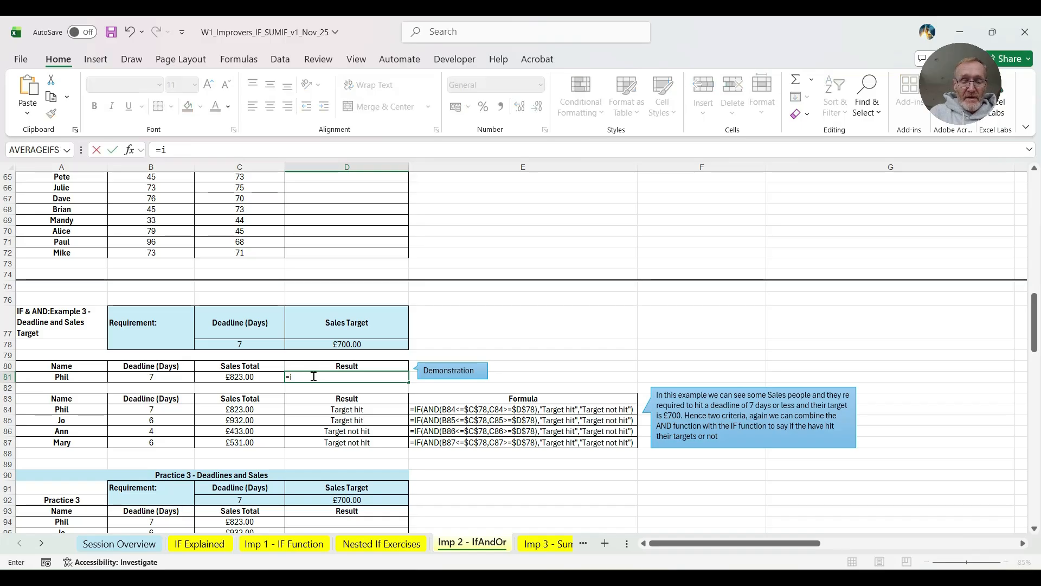
type("f(and")
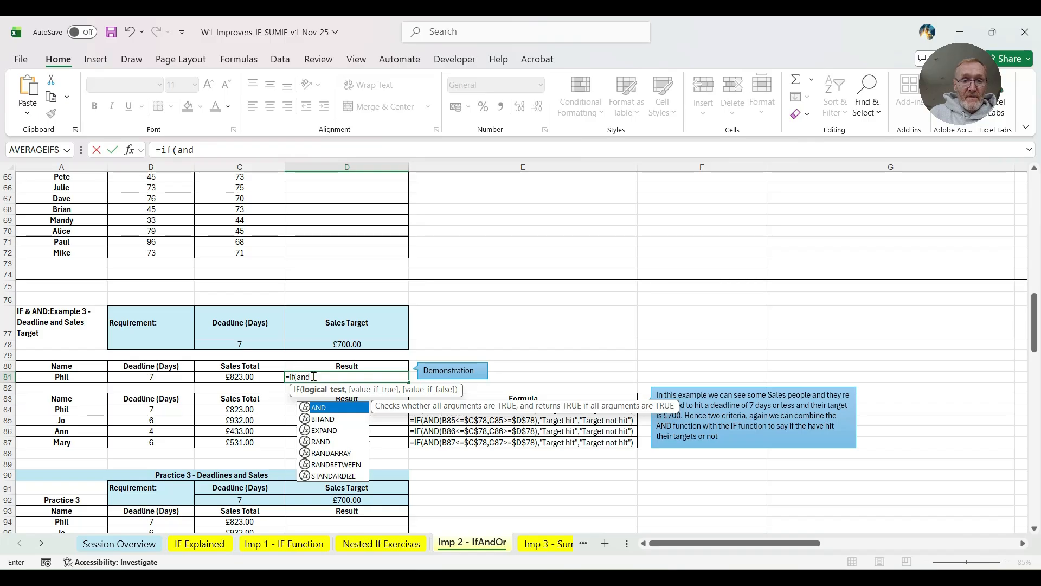
type("(")
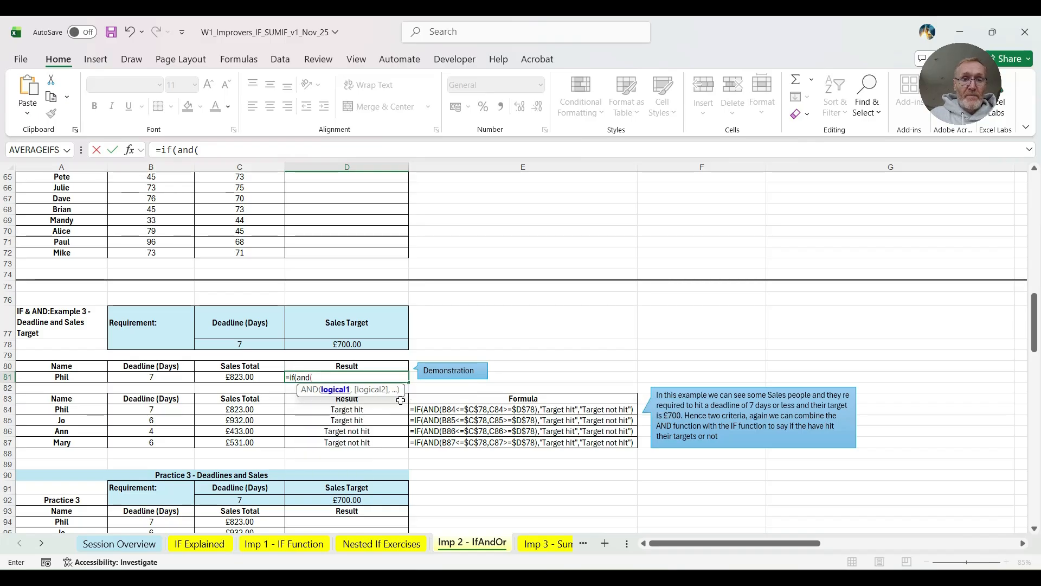
left_click(138, 377)
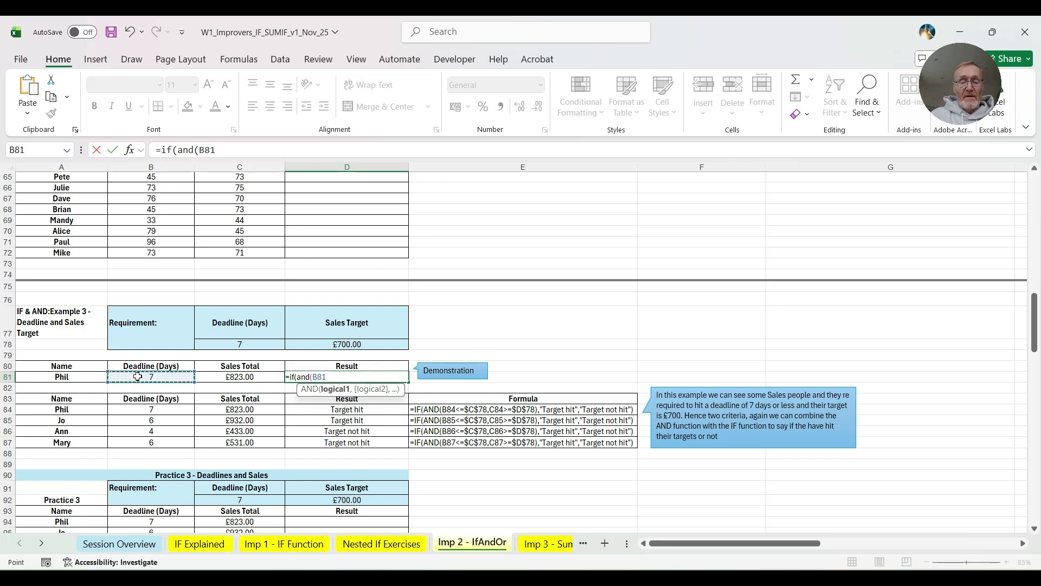
type(",+")
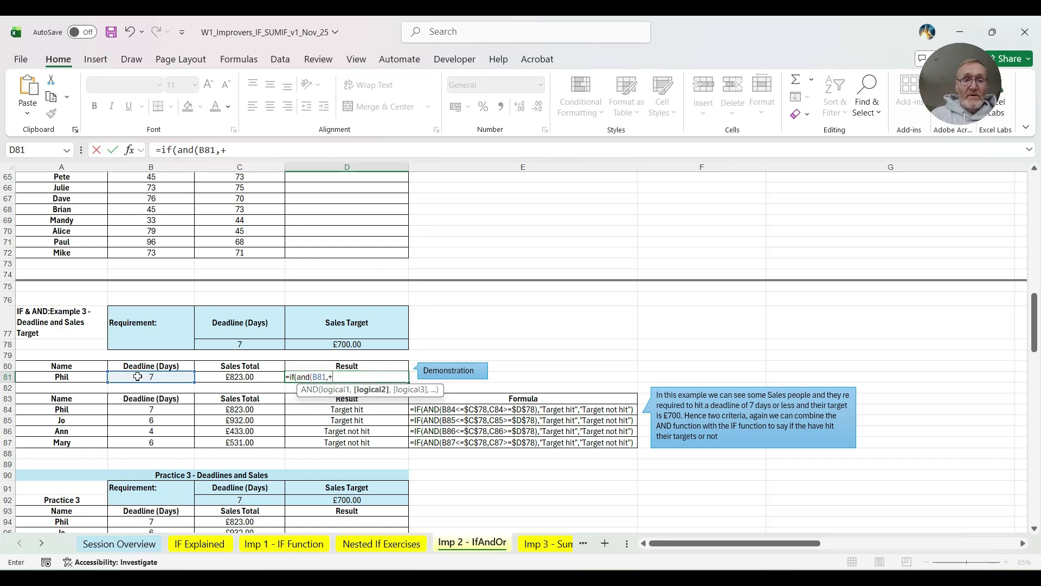
key("BackSpace")
key("BackSpace")
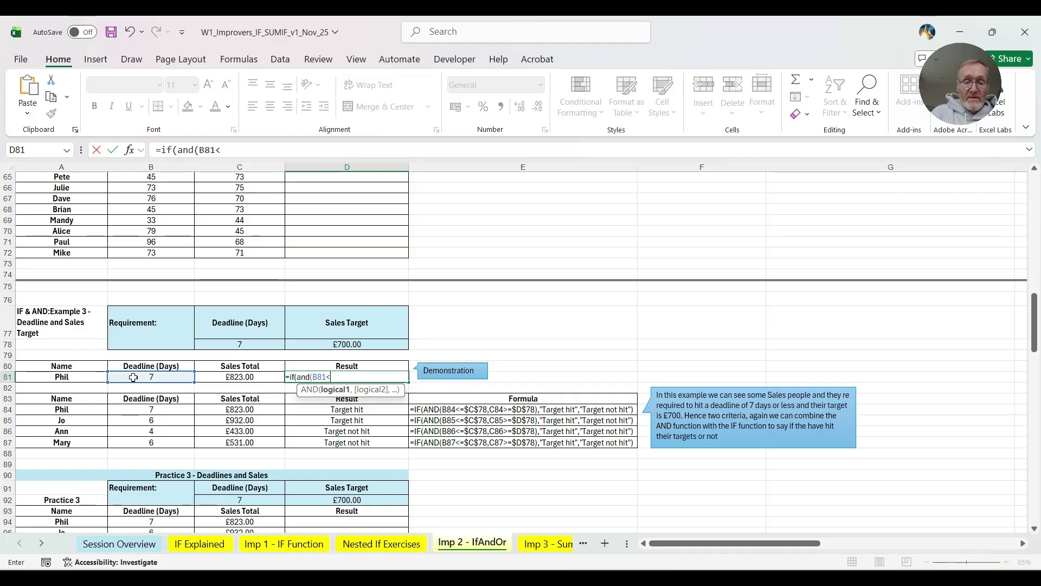
left_click(252, 344)
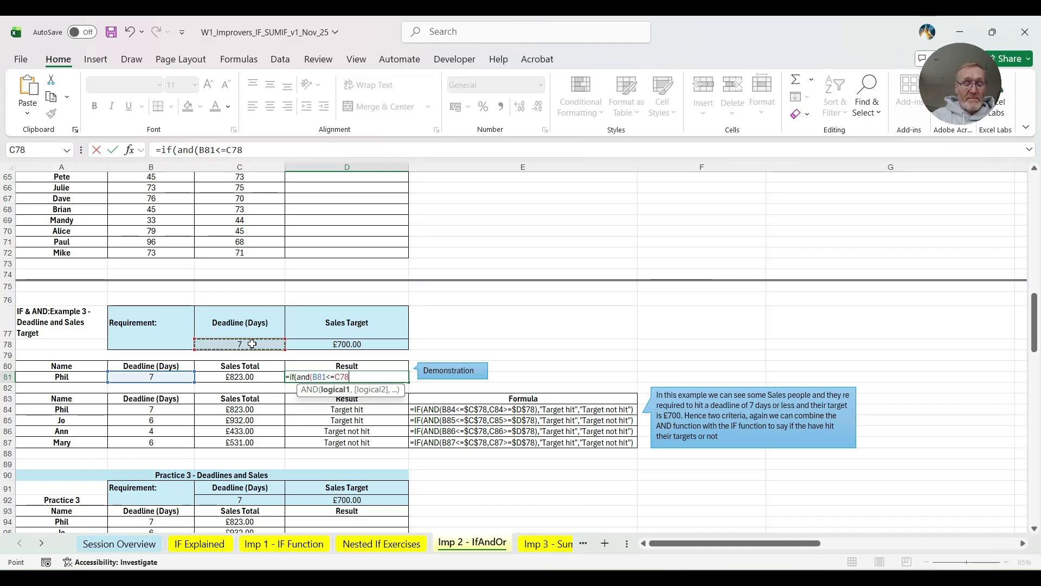
key("F4")
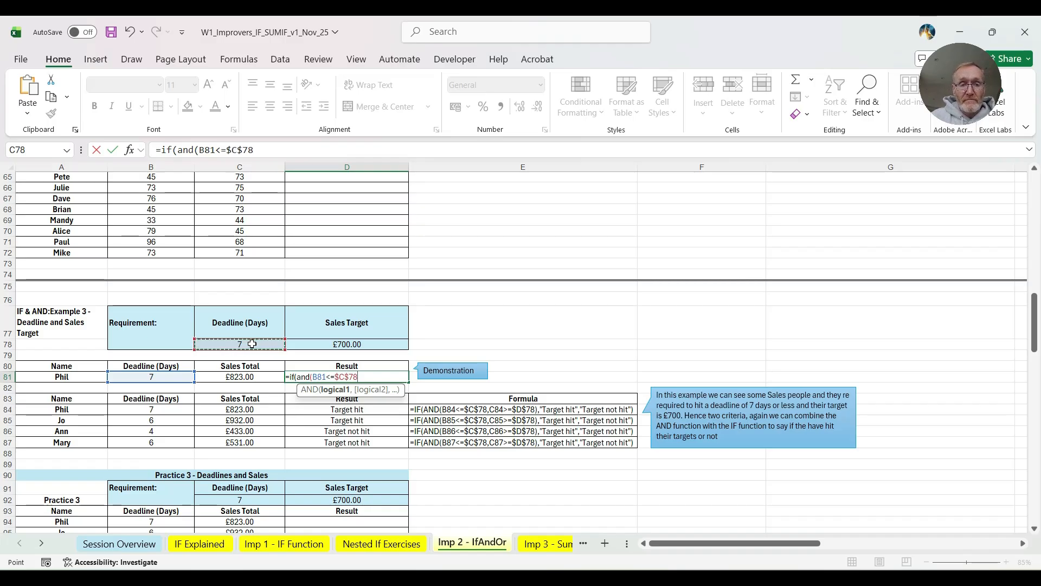
- Add C81>=$D$78 as the second AND condition in the D81 formula and close the AND function
type(",")
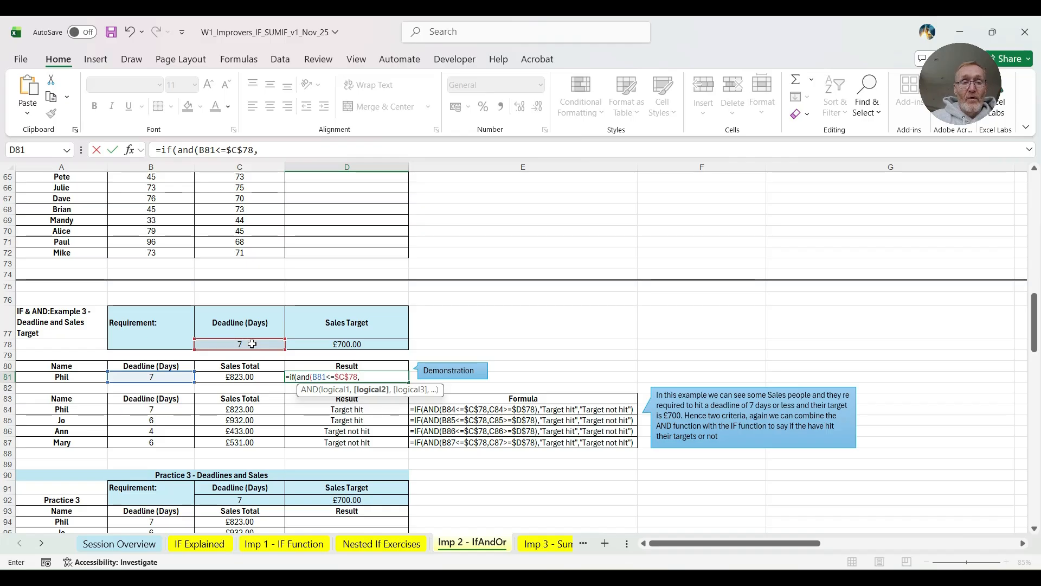
left_click(239, 375)
type(">=")
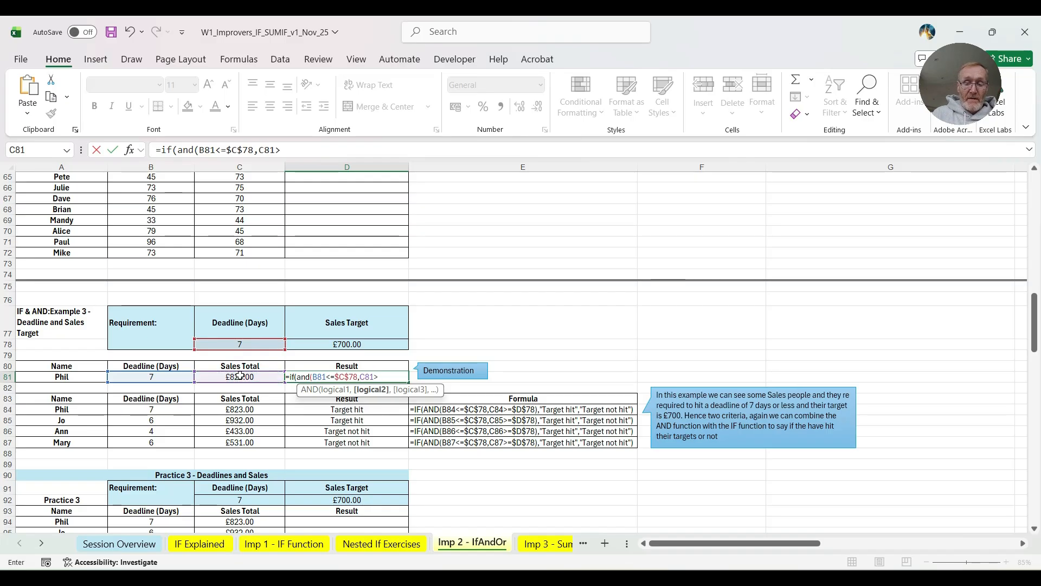
left_click(360, 344)
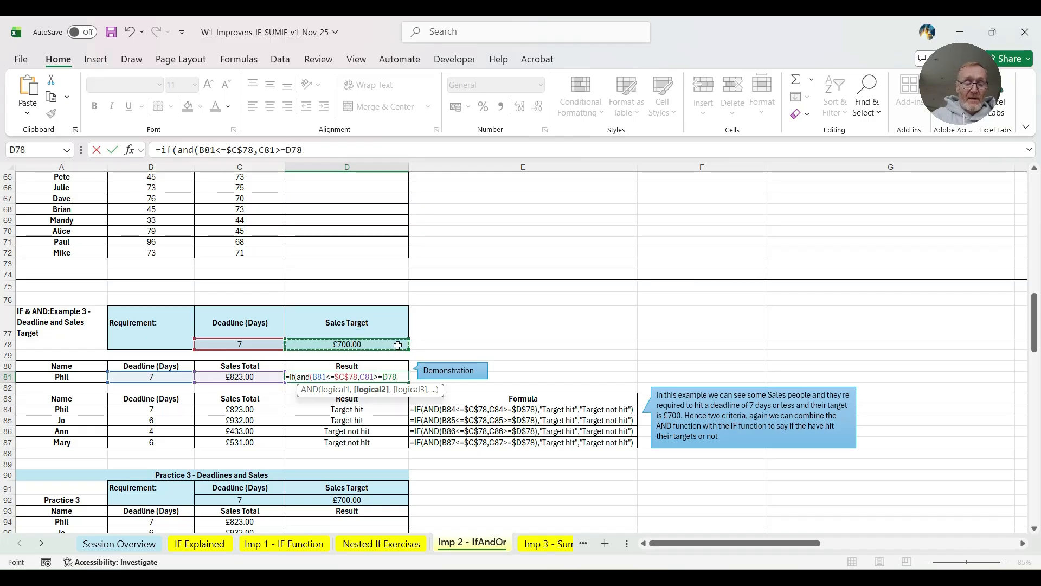
key("F4")
type("),\"Ta")
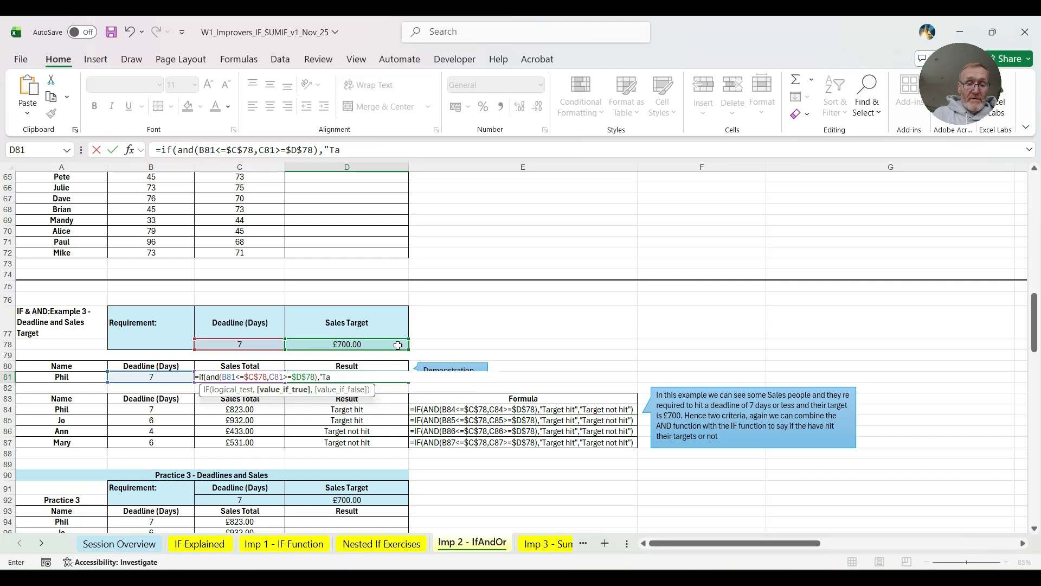
- Complete the D81 formula with "Target Met" as the true value and "Target not hit" as the false value
type("rget Met\",")
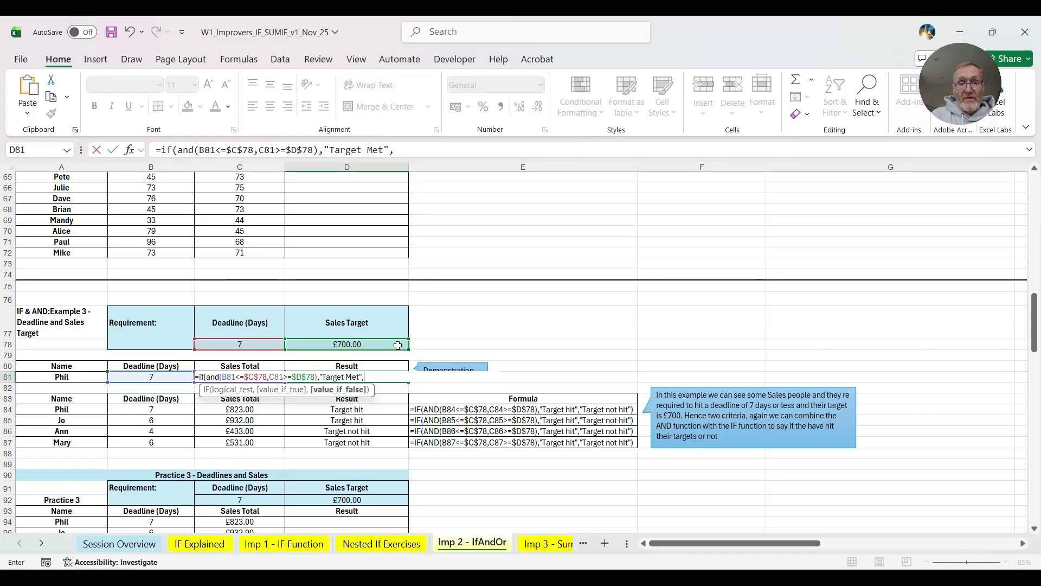
type("\"Target not")
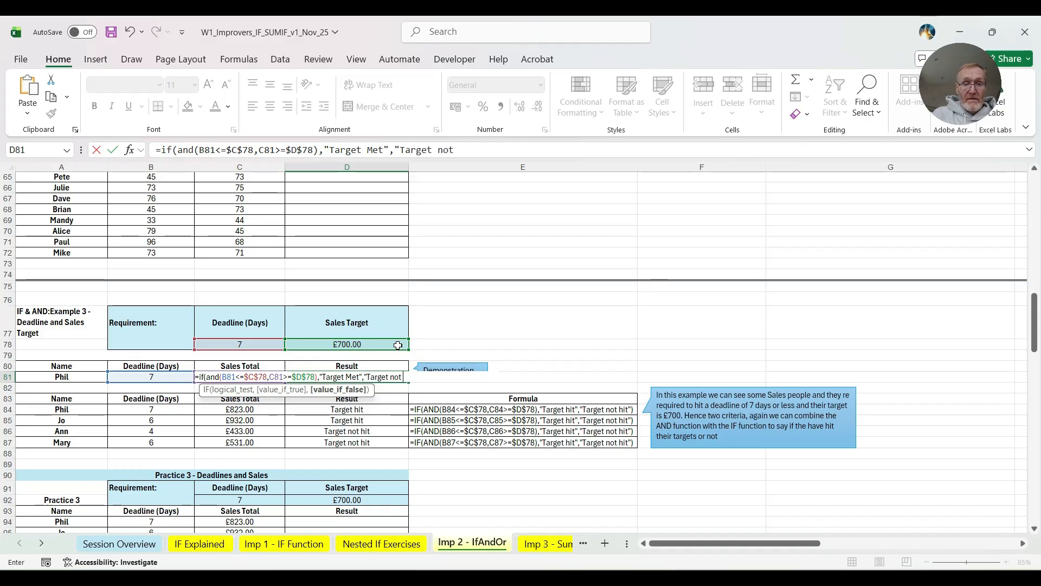
type(" hit\")")
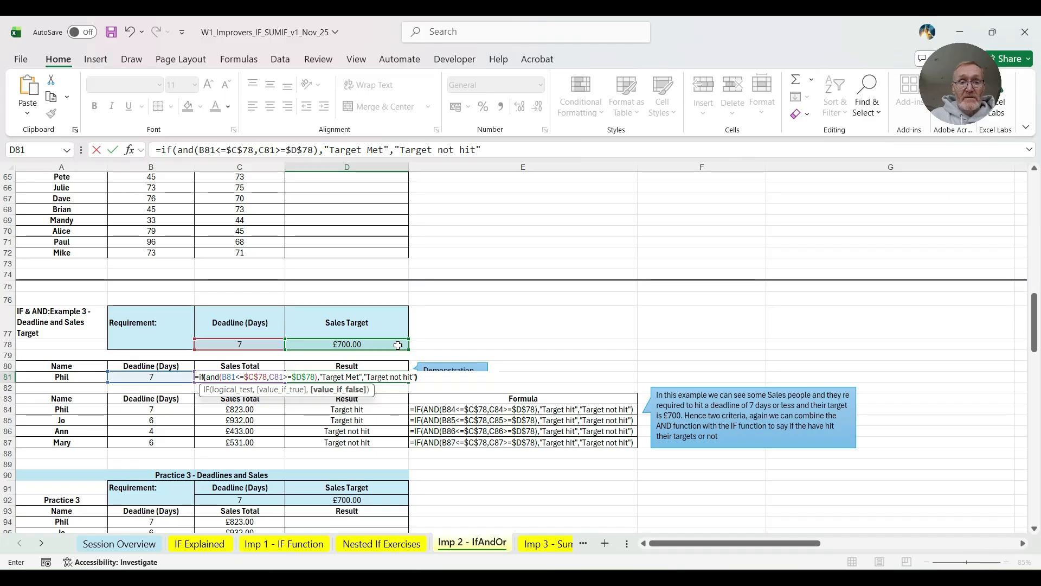
key("Return")
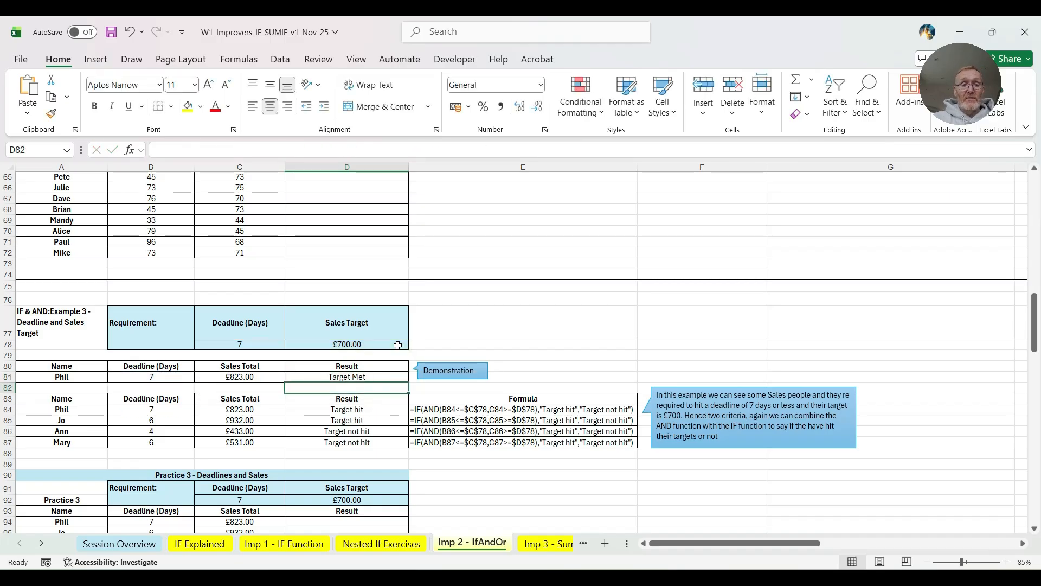
- Test the D81 formula by setting the deadline in B81 to 8 days, and undo that change
left_click(330, 377)
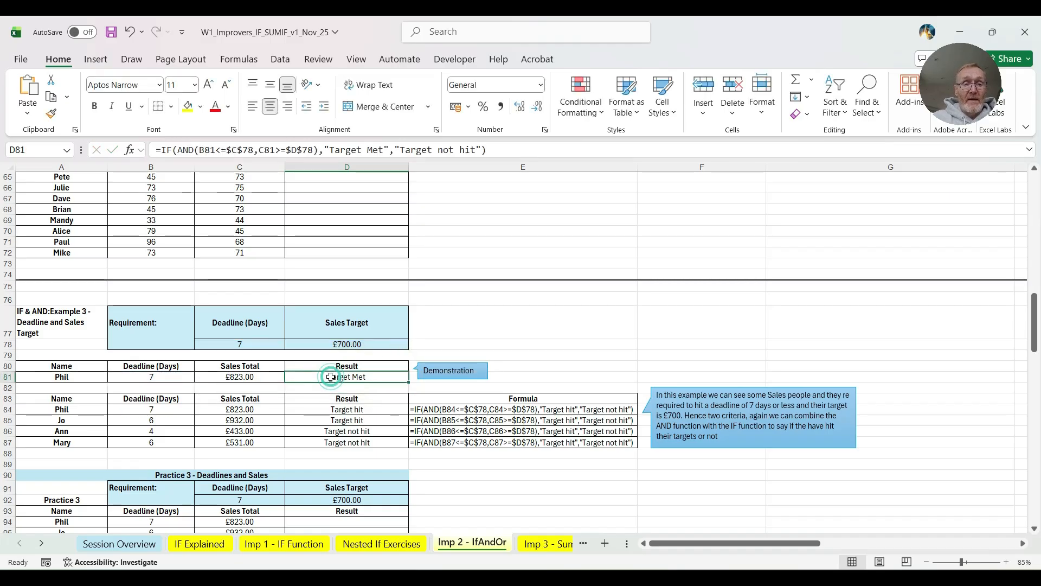
left_click(144, 378)
type("8")
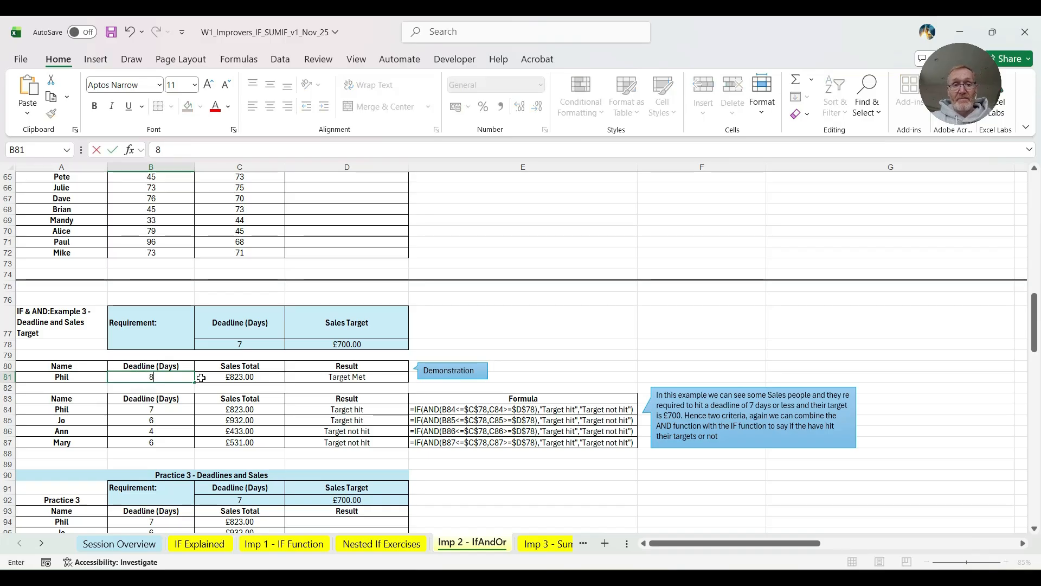
left_click(267, 380)
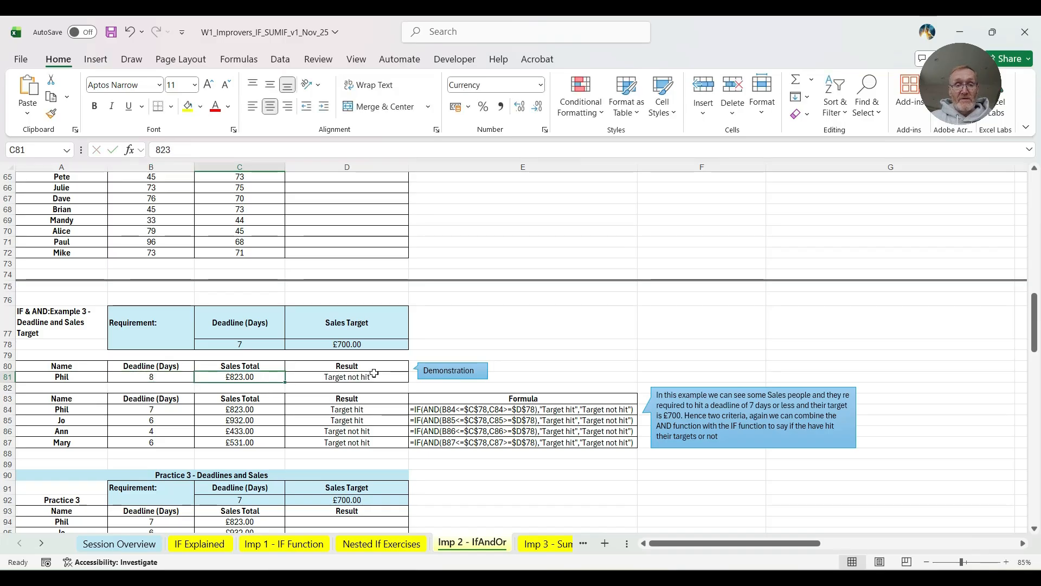
left_click(159, 377)
key("ctrl+z")
- Test the sales condition by setting the Sales Total in C81 to 650, and select the result in D81
left_click(265, 375)
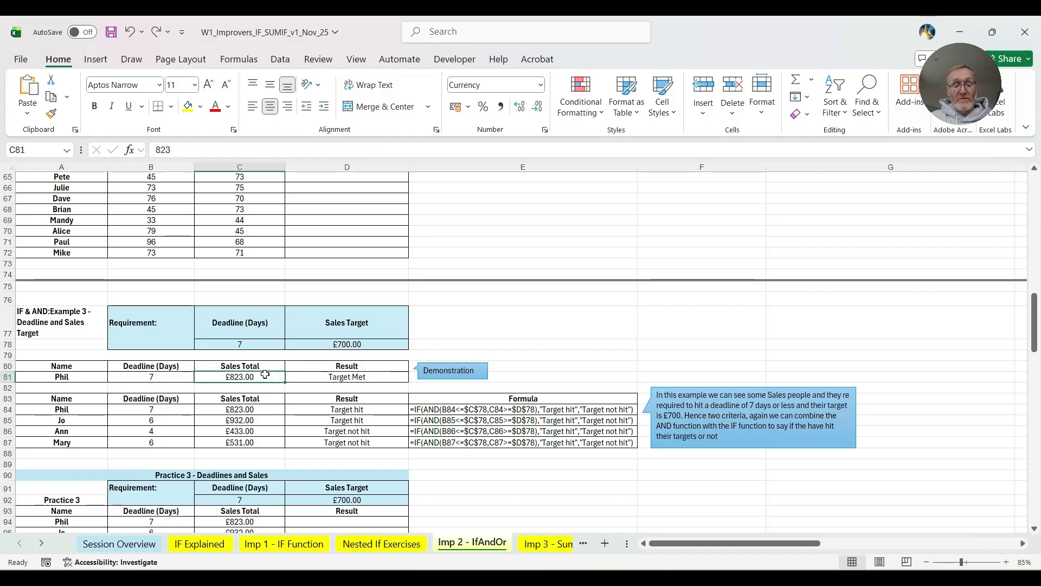
type("650")
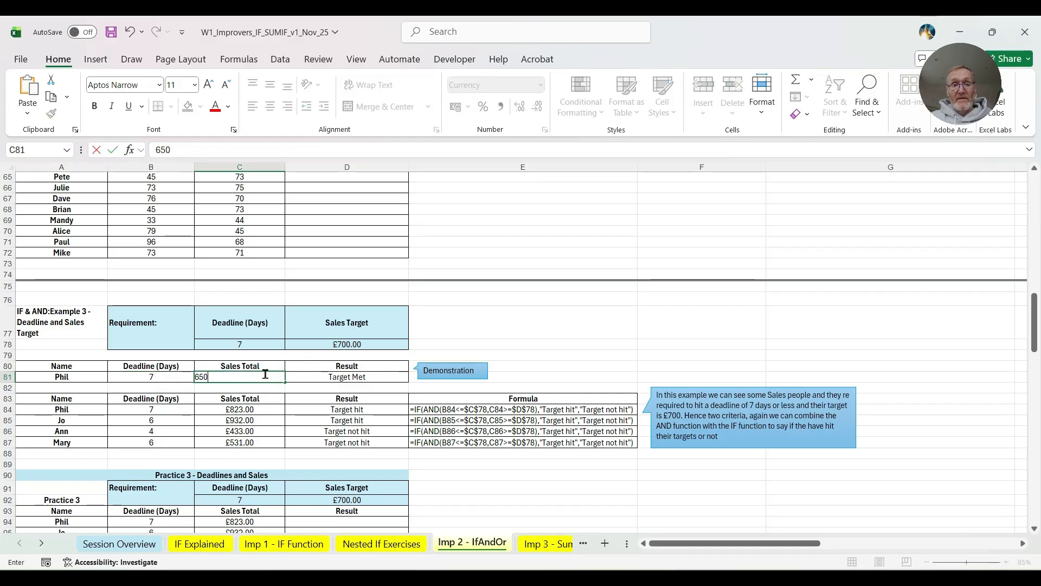
key("Tab")
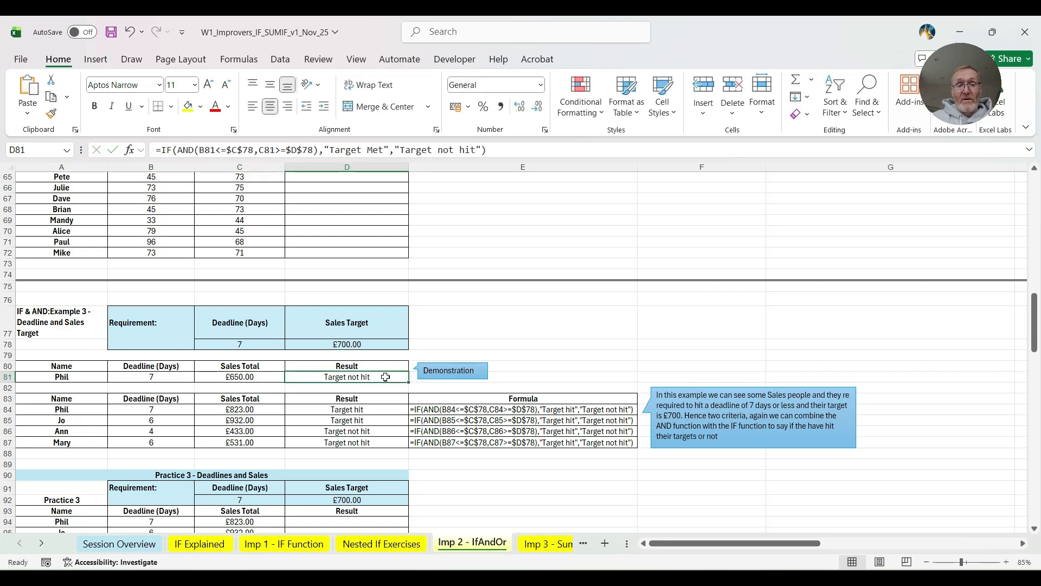
- Clear the existing formula from the Swallow Farm demonstration result cell F104 in Example 4 - Farm Yields
scroll(340, 382, "down", 1)
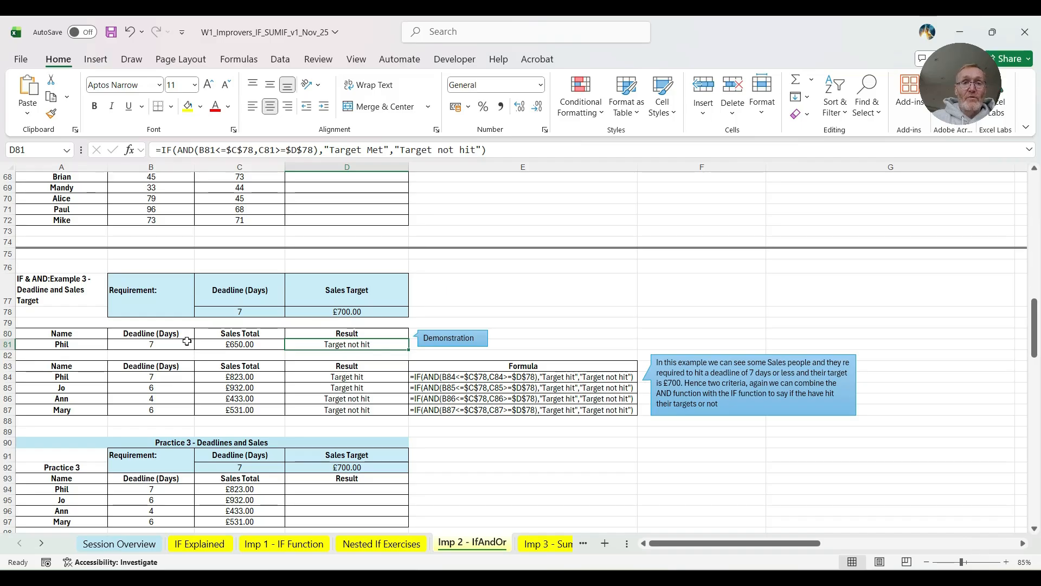
scroll(187, 341, "down", 1)
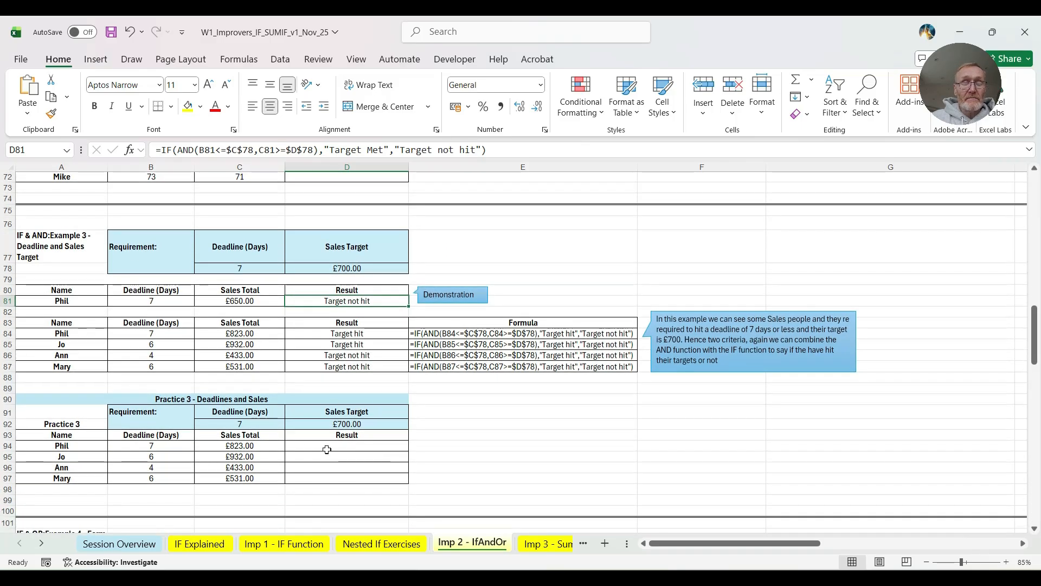
scroll(353, 451, "down", 4)
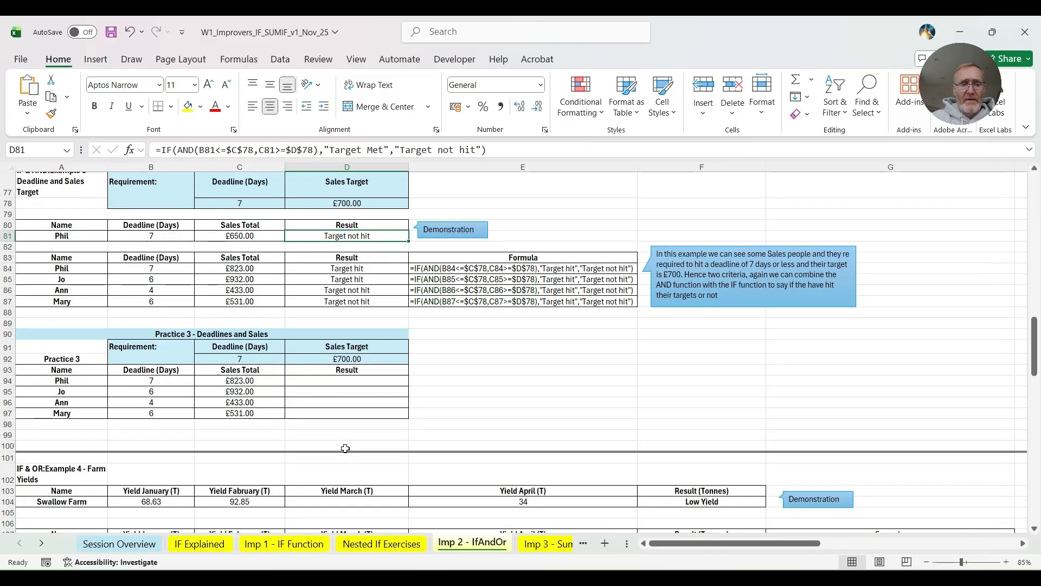
scroll(345, 448, "down", 3)
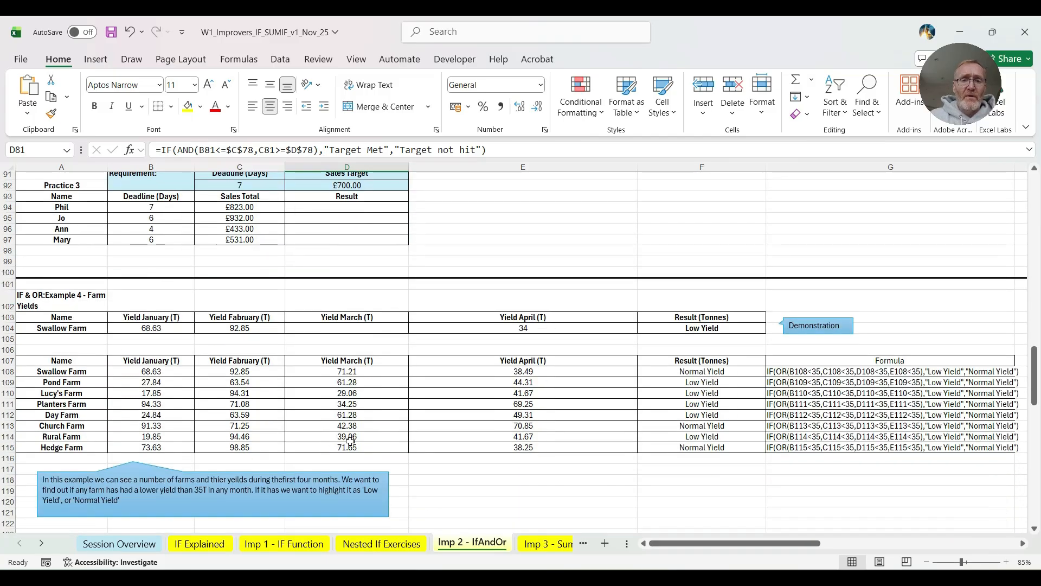
left_click(645, 322)
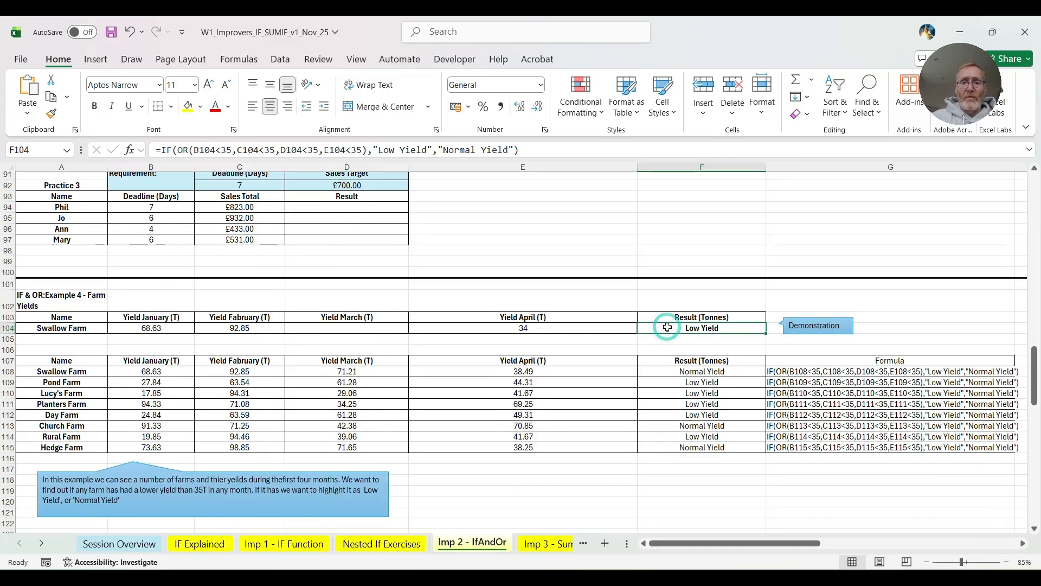
key("Delete")
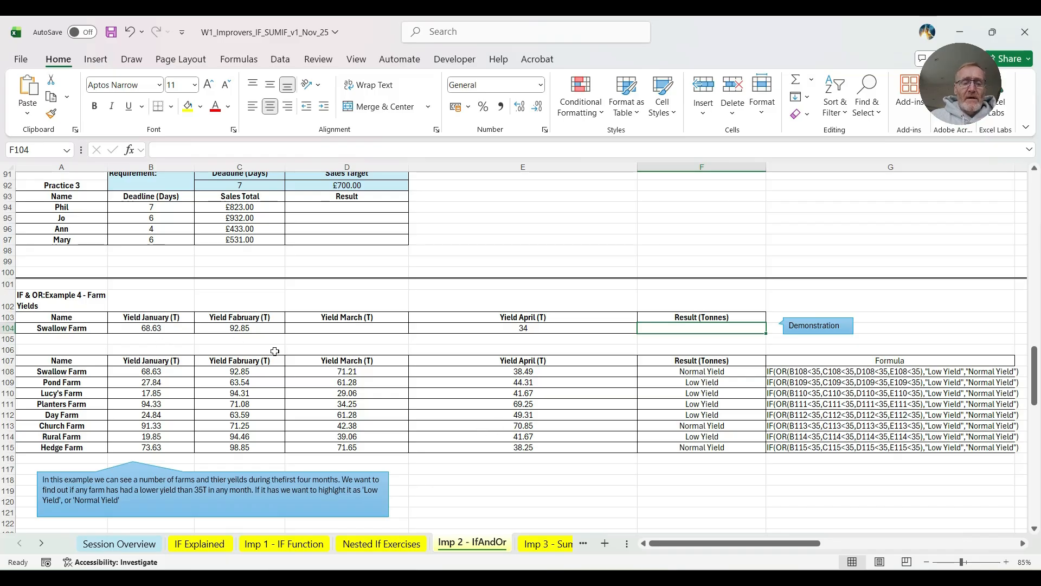
- Enter 56 as Swallow Farm's March yield in D104 of the demonstration row
left_click(325, 328)
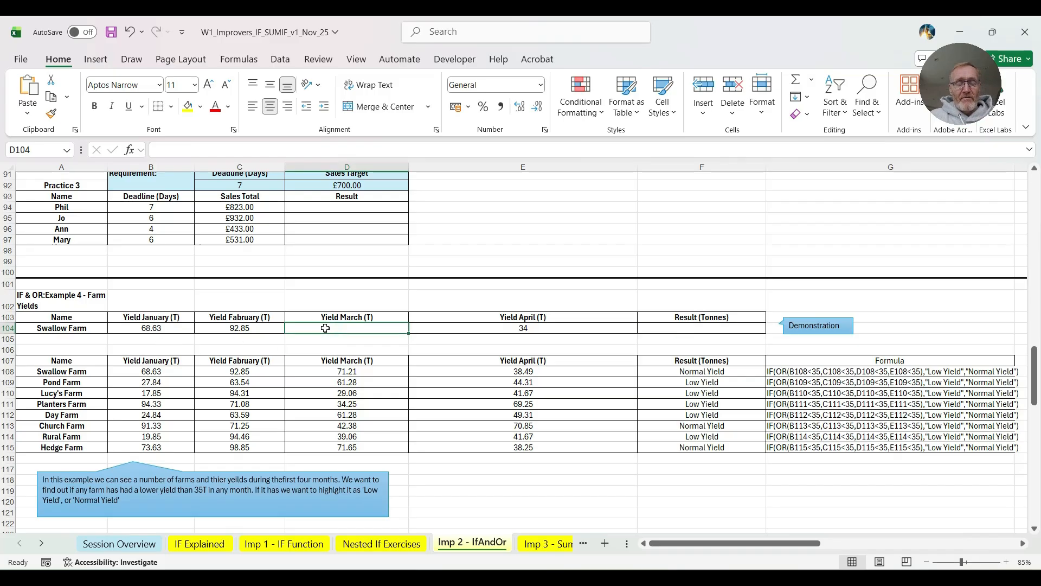
type("56")
left_click(360, 375)
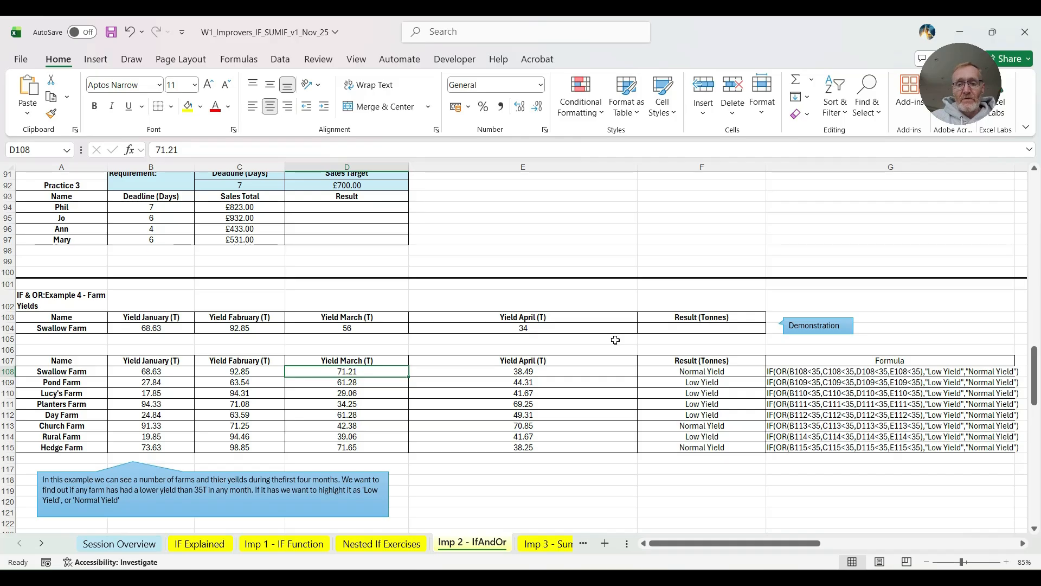
- Begin an IF formula with a nested OR in Swallow Farm's demonstration result F104, with B104<35 as the first condition
left_click(656, 328)
type("=if)")
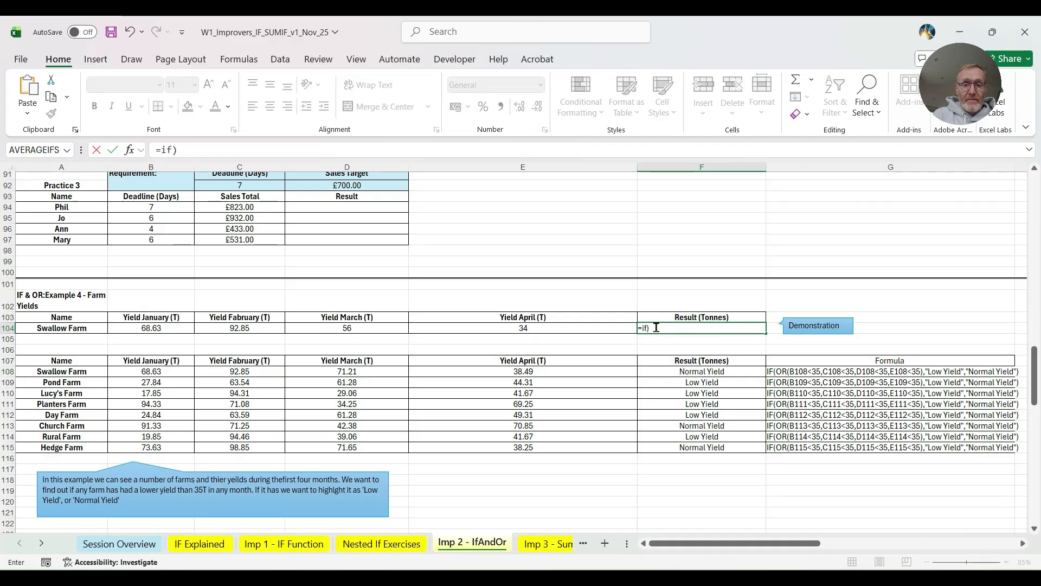
key("BackSpace")
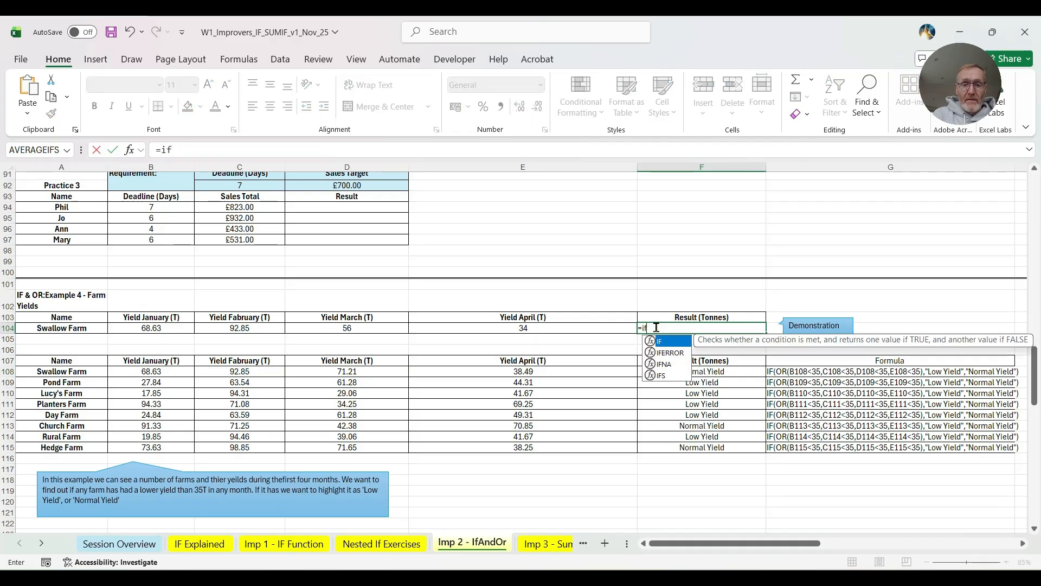
type("(or(")
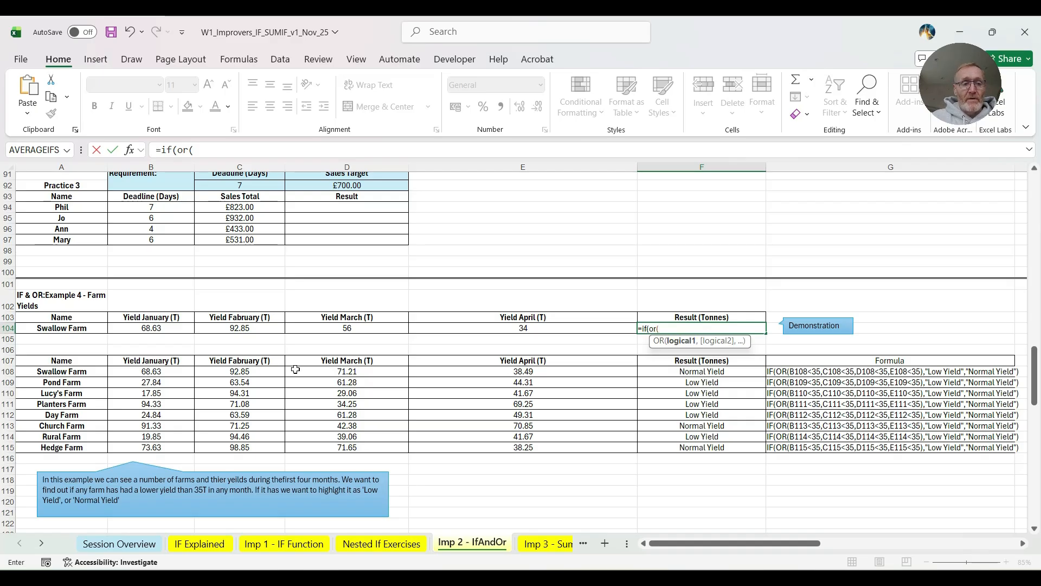
left_click(151, 327)
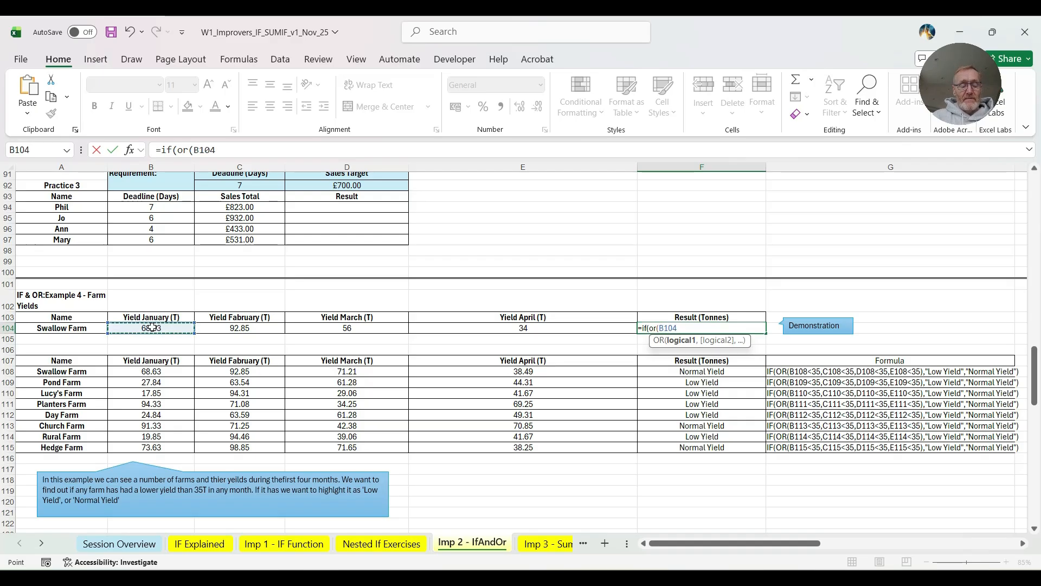
type("<35")
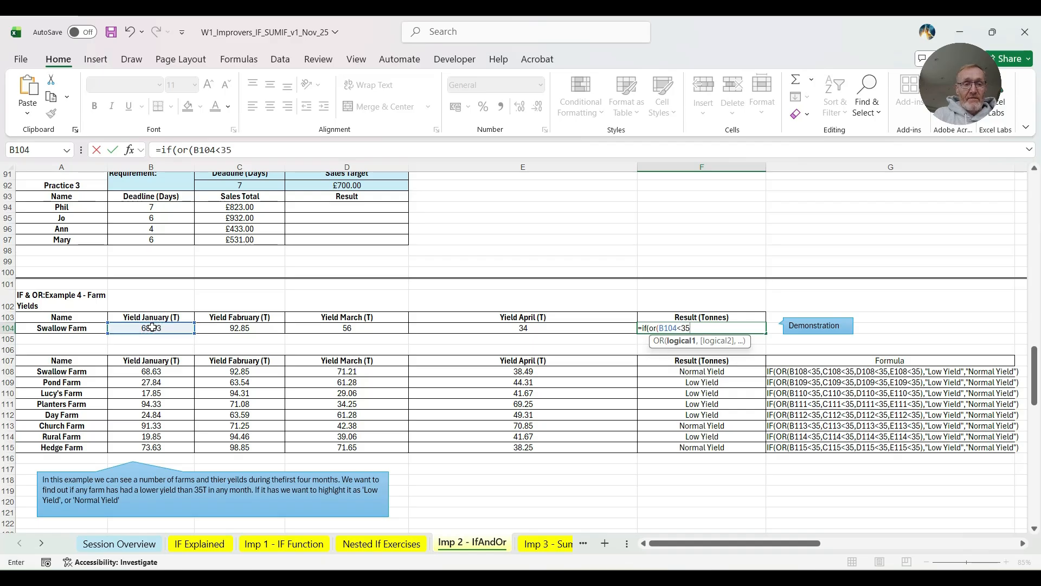
type(",")
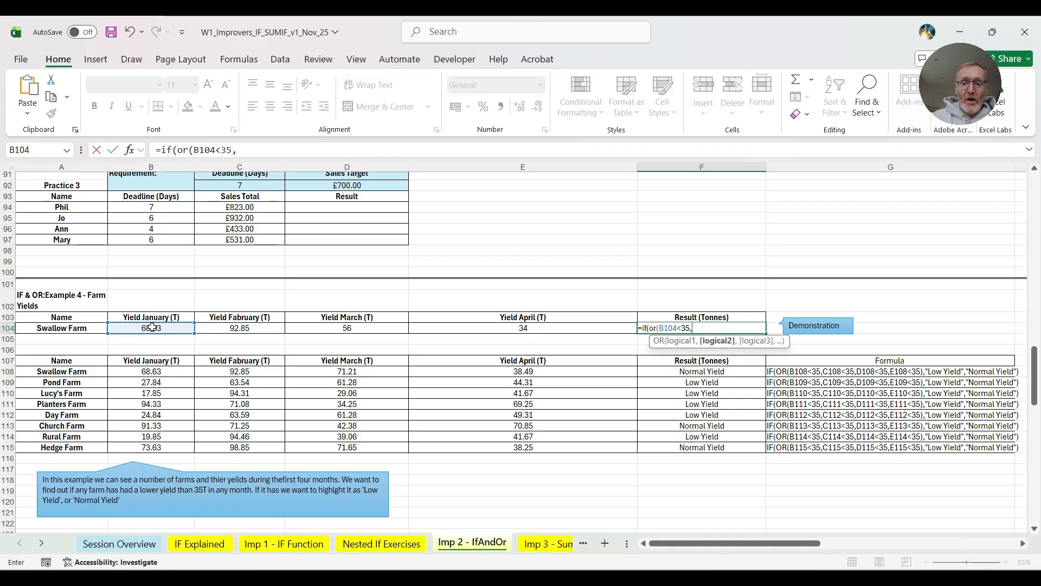
- Add the conditions C104<35, D104<35 and E104<35 to the OR test in F104 and close the OR function
left_click(230, 328)
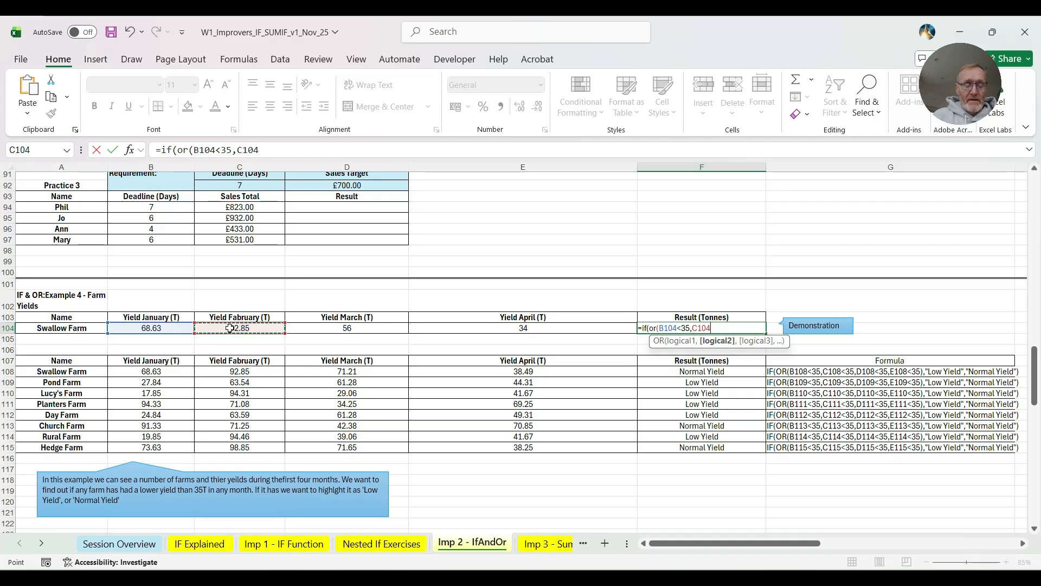
type("<")
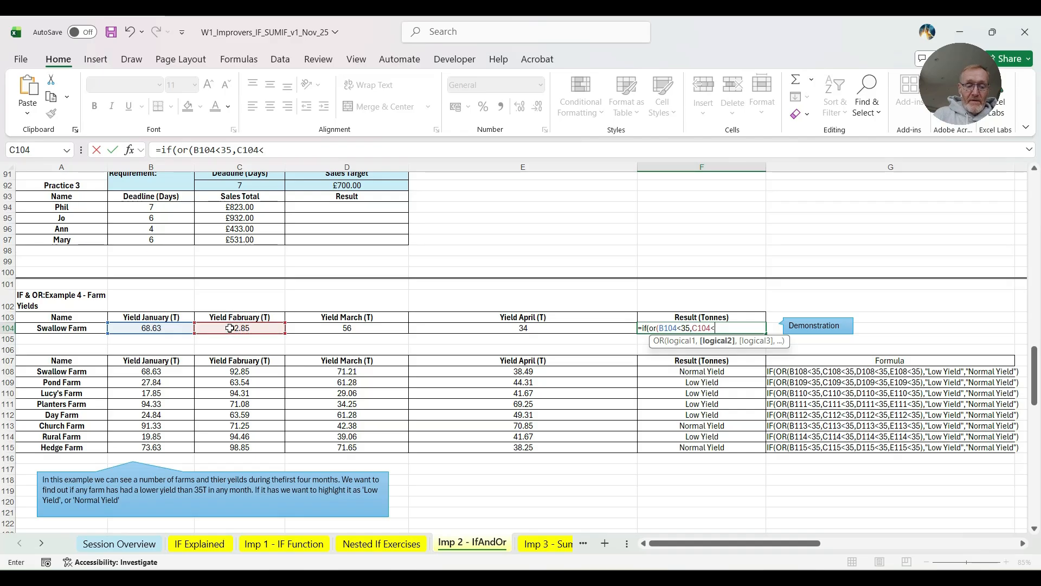
type("35,")
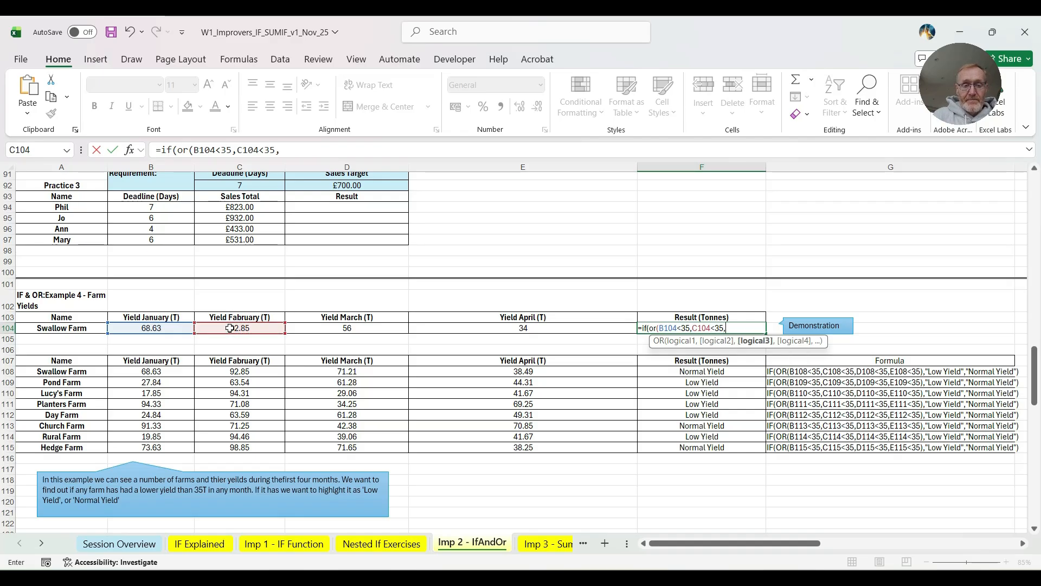
left_click(342, 328)
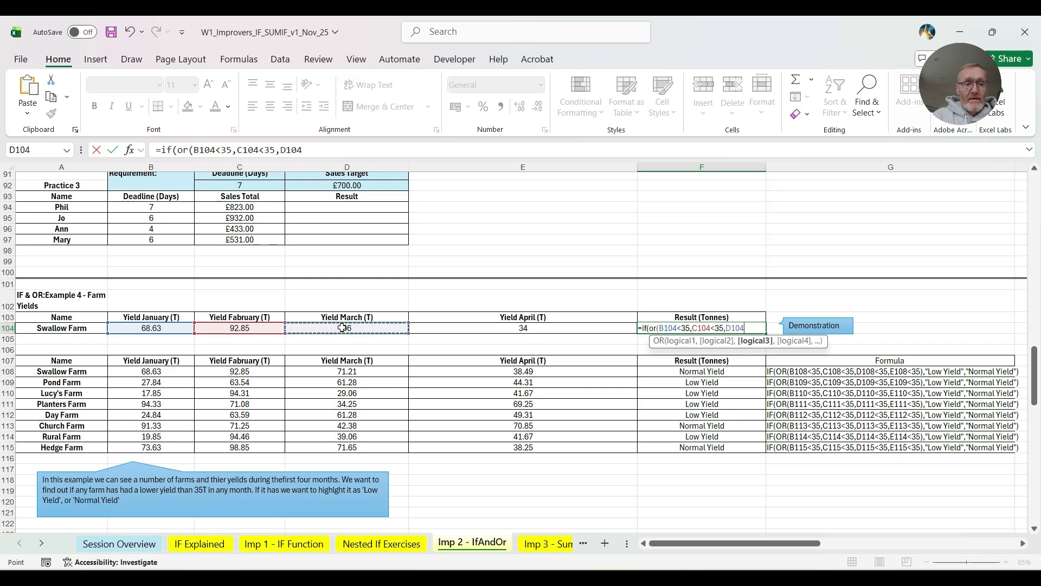
type("<35,")
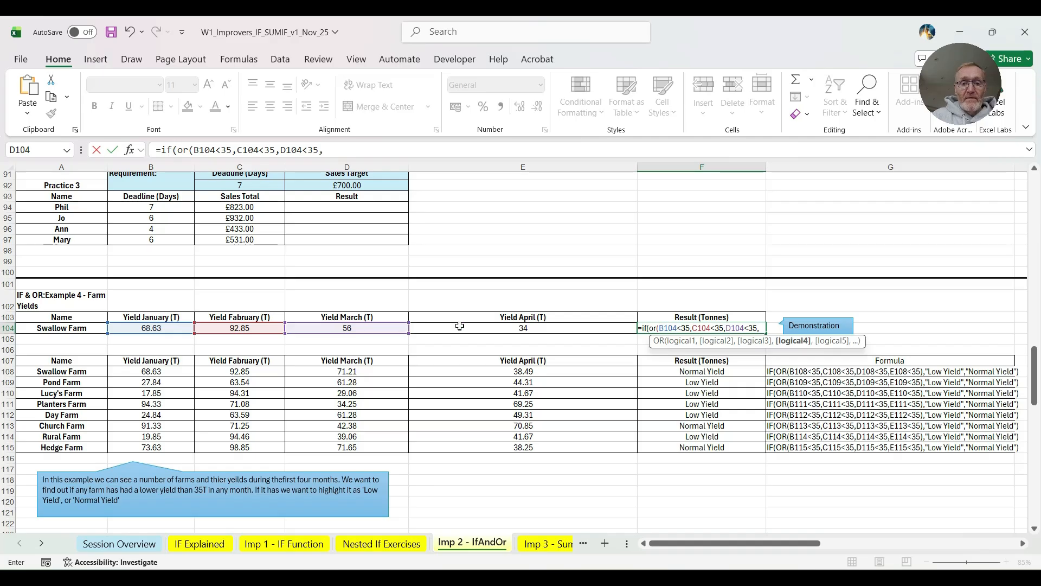
left_click(459, 327)
type("<35")
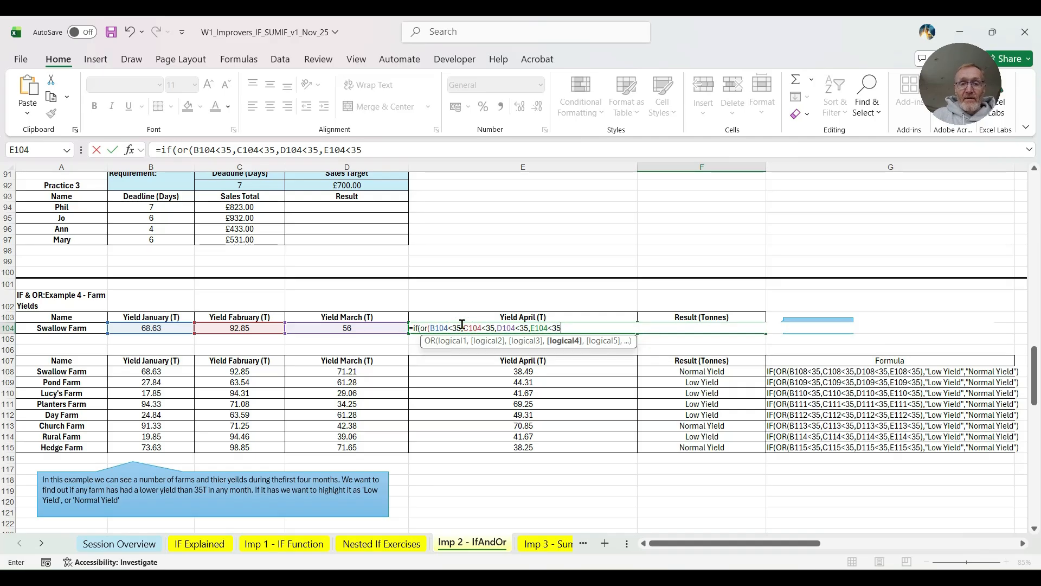
type(")")
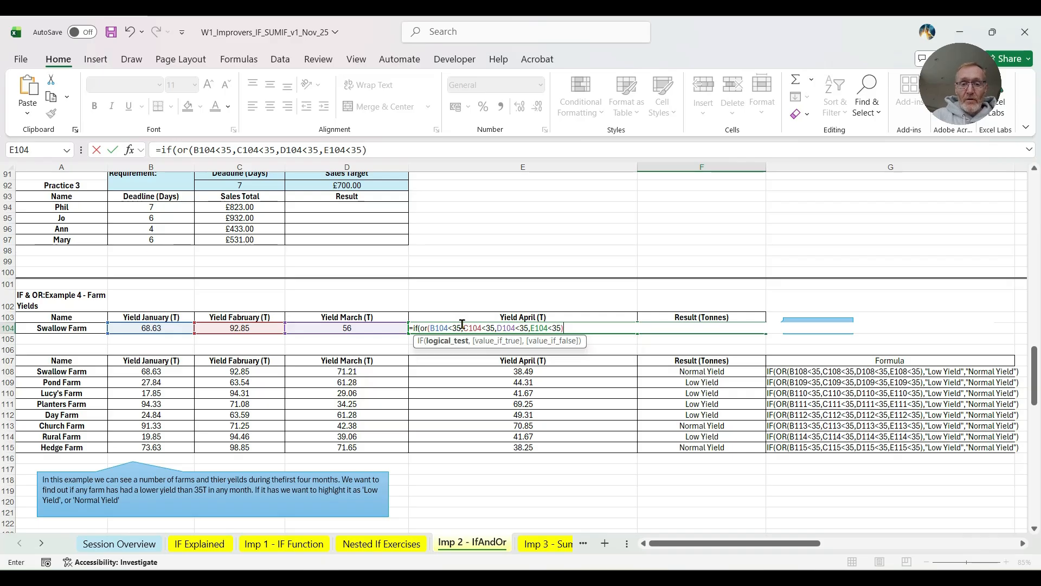
type(",")
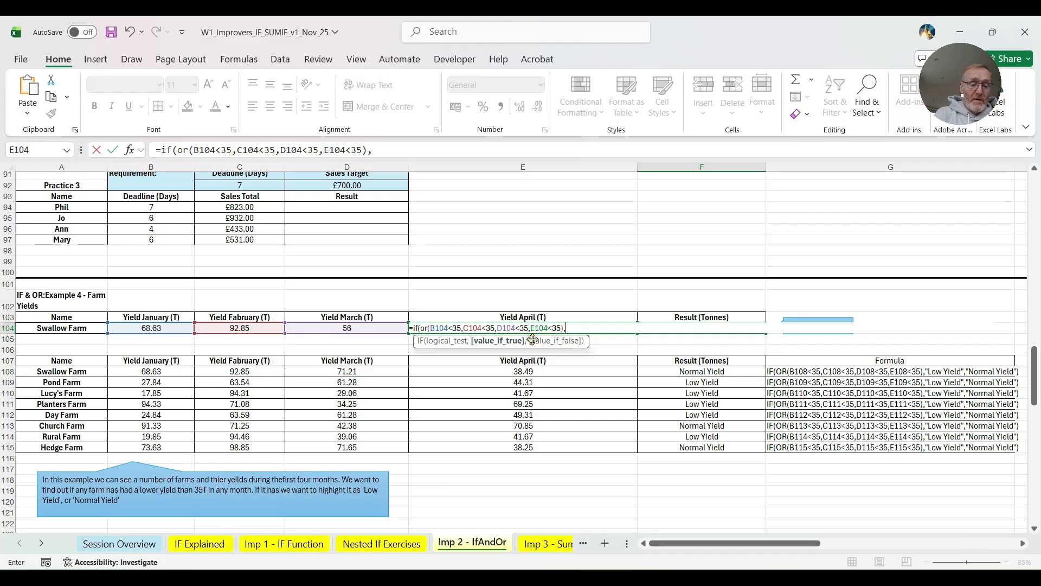
type("\"Low")
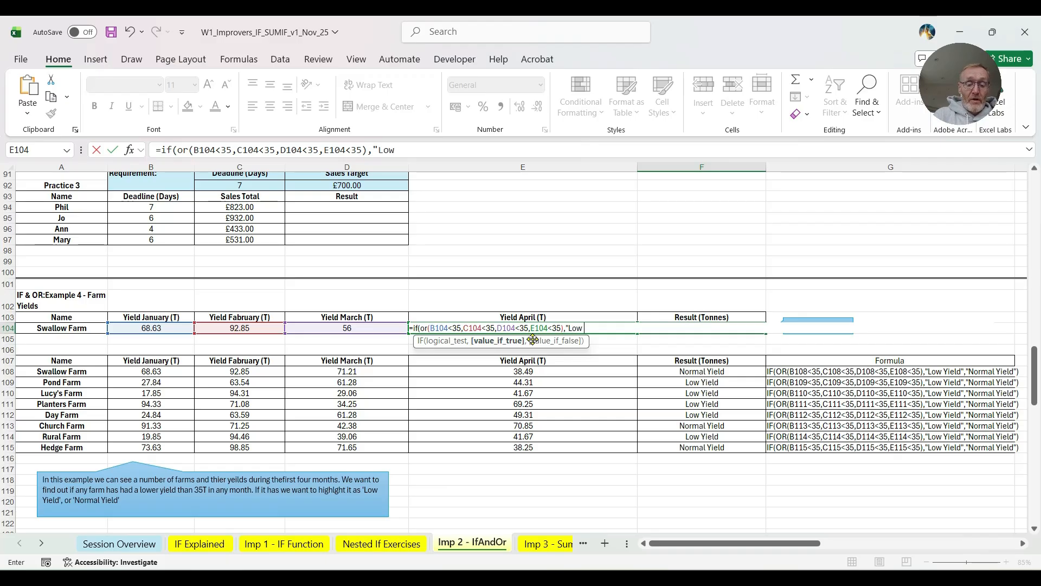
type(" Yiedl")
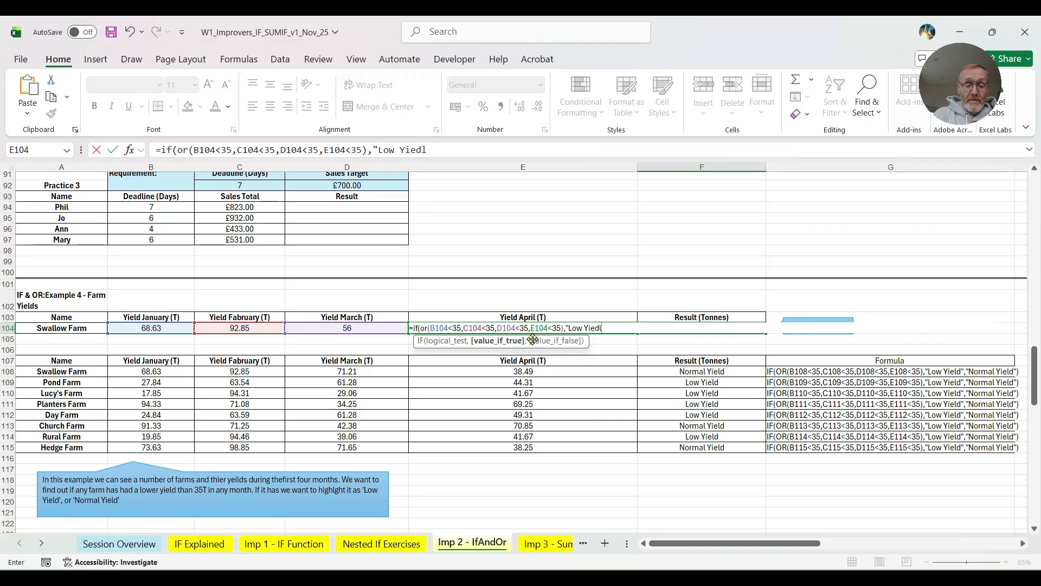
- Set "Low Yield" as the value if true in the F104 formula
key("BackSpace")
key("BackSpace")
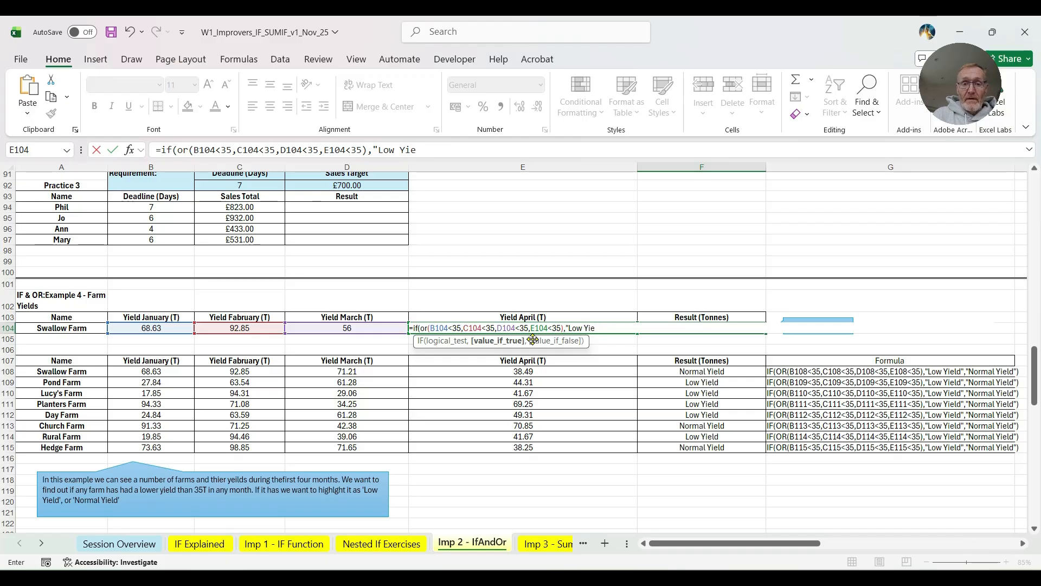
type("ld\",")
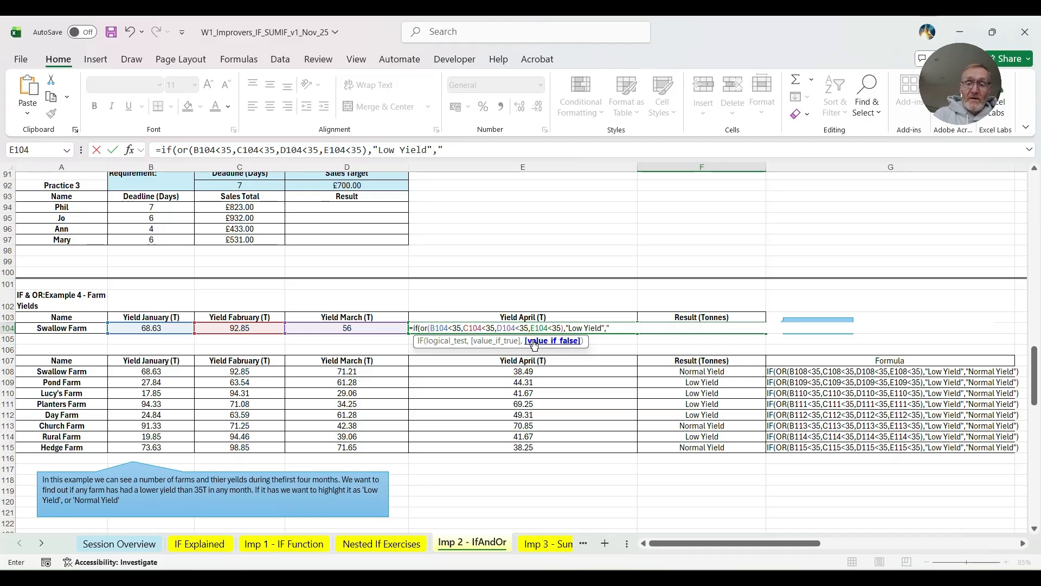
- Set "Normal Yield" as the value if false and enter the completed IF/OR formula in F104
type("\"M")
key("BackSpace")
type("Normal Yield\"")
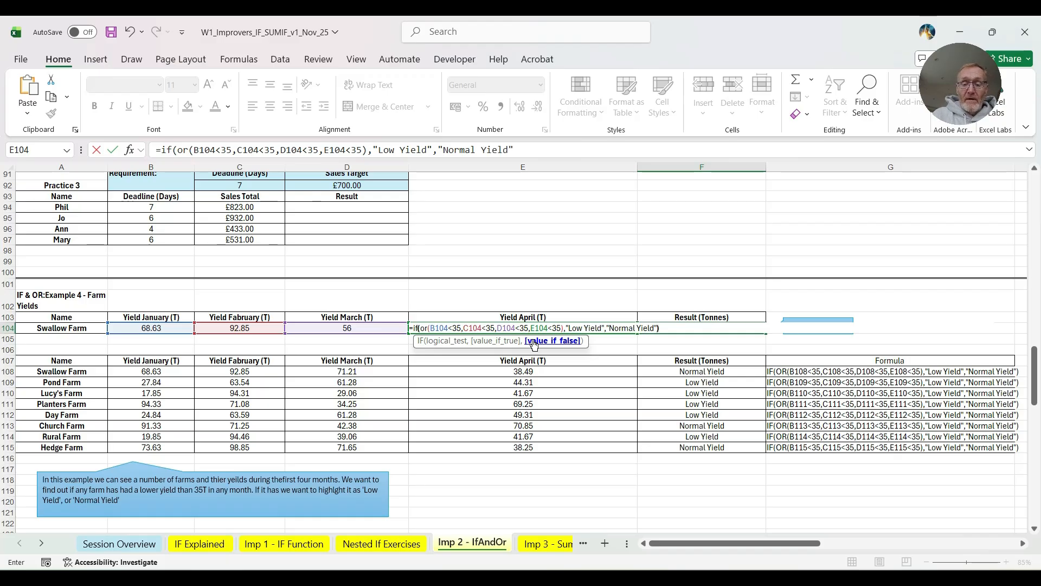
type(")")
key("Return")
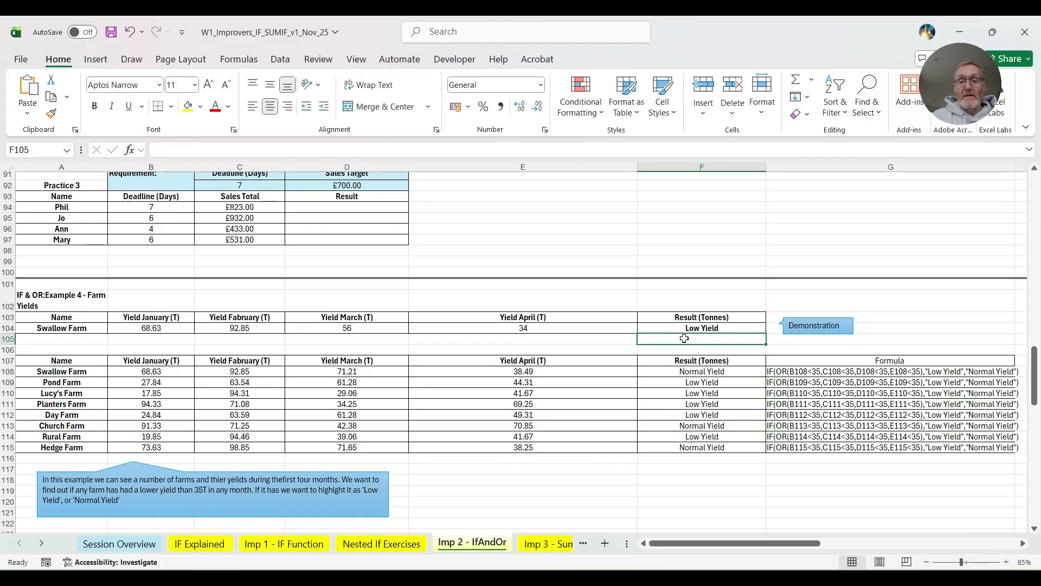
- Test the F104 formula by setting Swallow Farm's April yield in E104 to 35
left_click(681, 328)
left_click(507, 327)
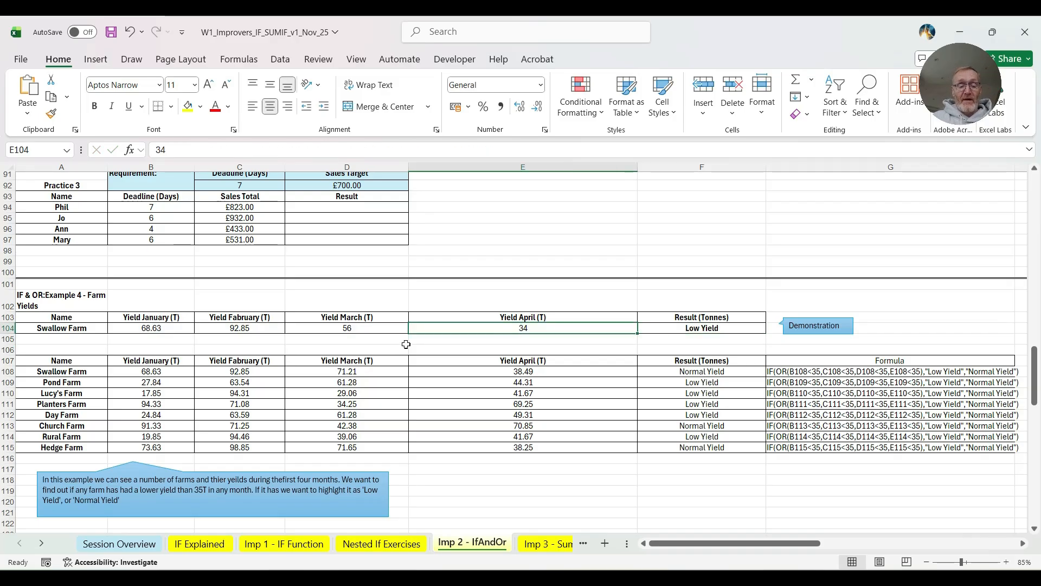
type("35")
key("Tab")
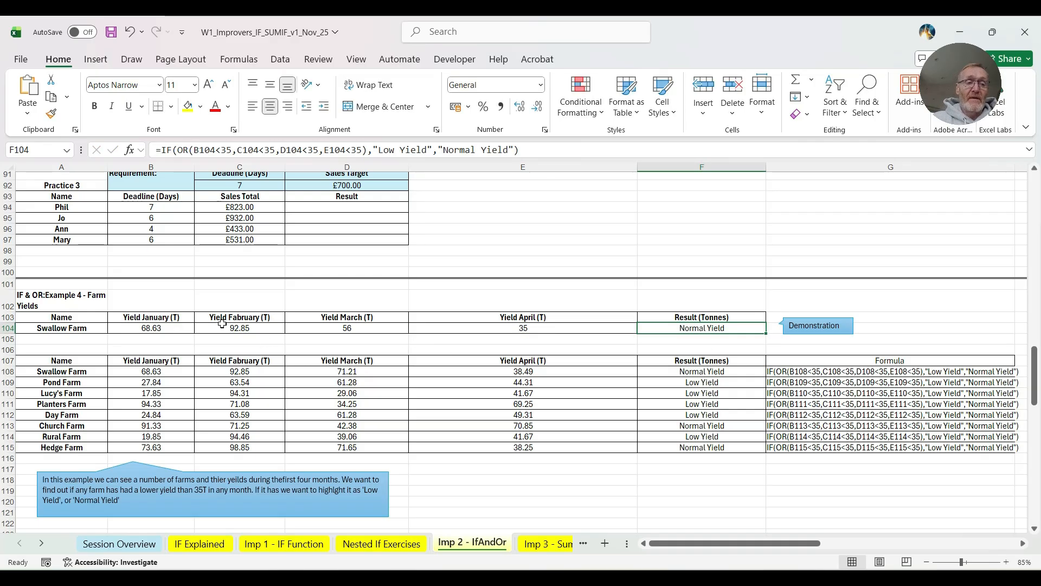
- Begin an IF formula with a nested AND in the Exam Results demonstration cell D141, testing Score 1 with B141>=70
scroll(222, 324, "down", 5)
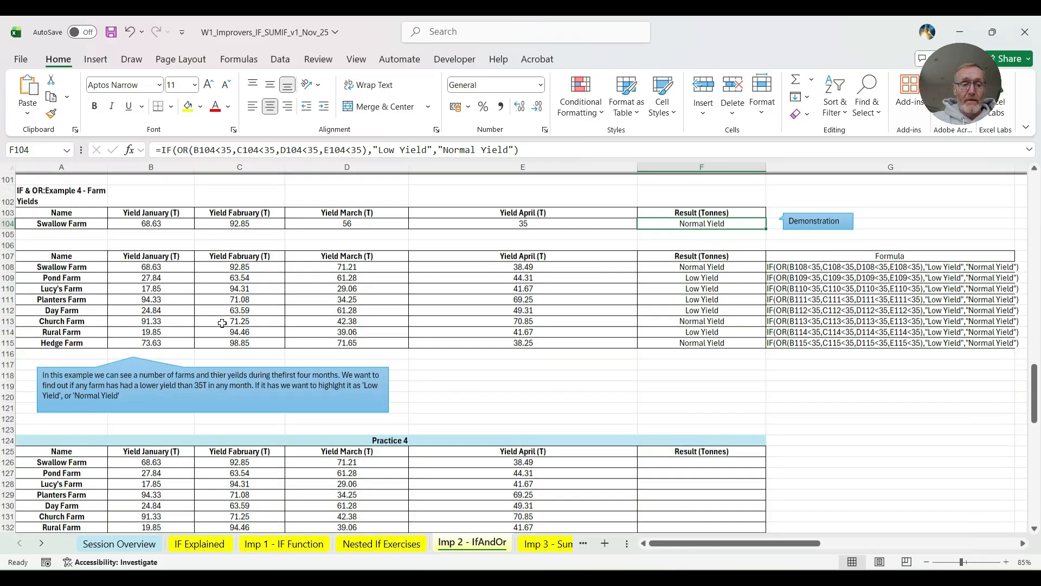
scroll(423, 401, "down", 1)
scroll(423, 402, "down", 5)
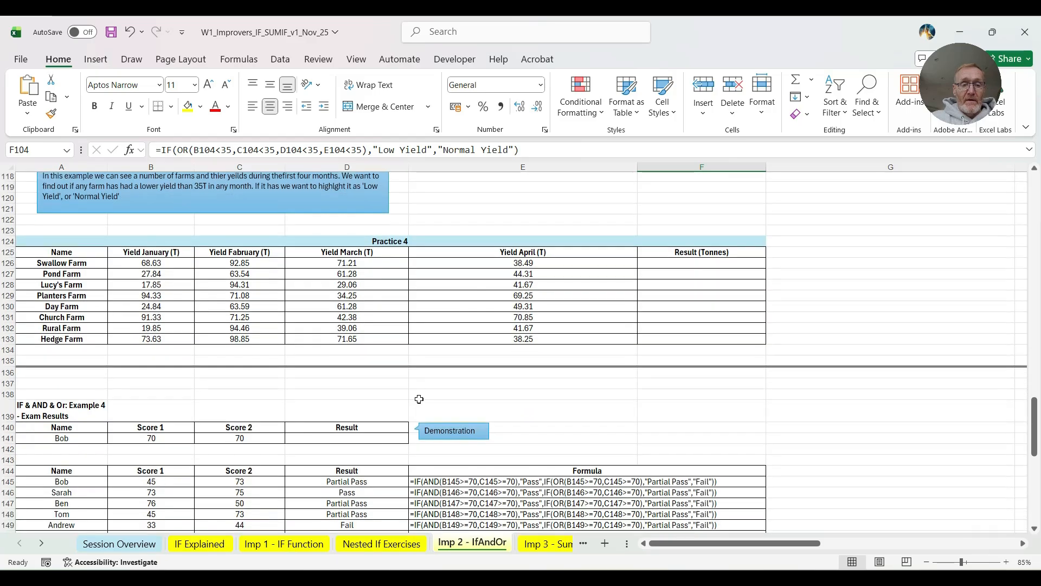
scroll(418, 400, "down", 1)
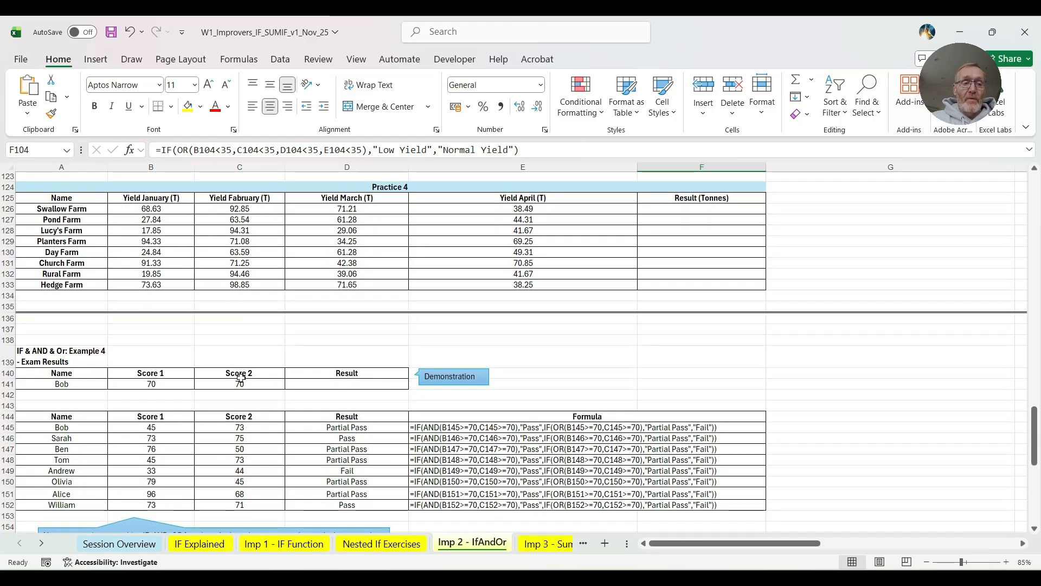
scroll(208, 367, "down", 1)
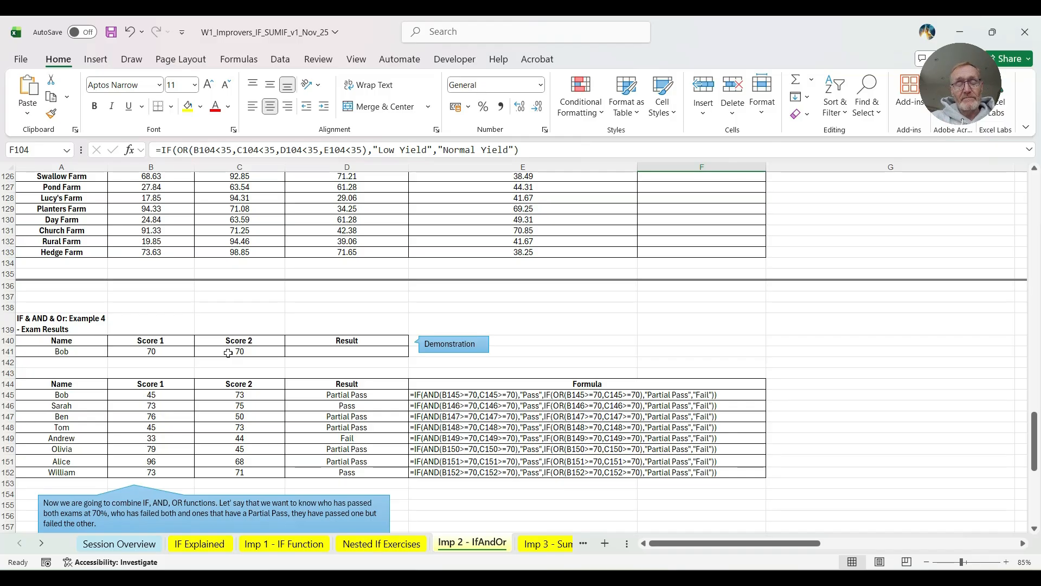
left_click(327, 349)
type("=")
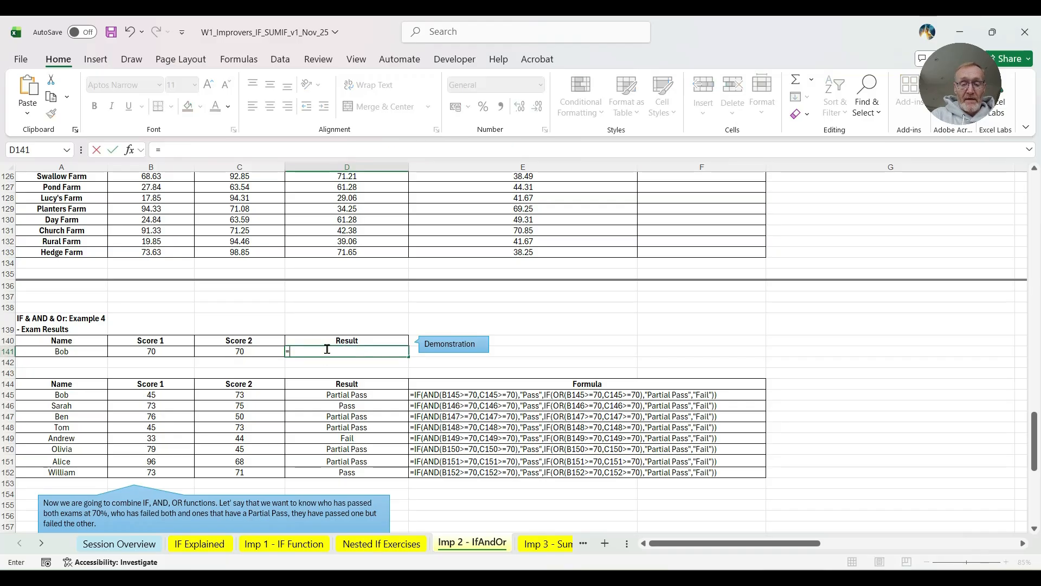
type("if(and(")
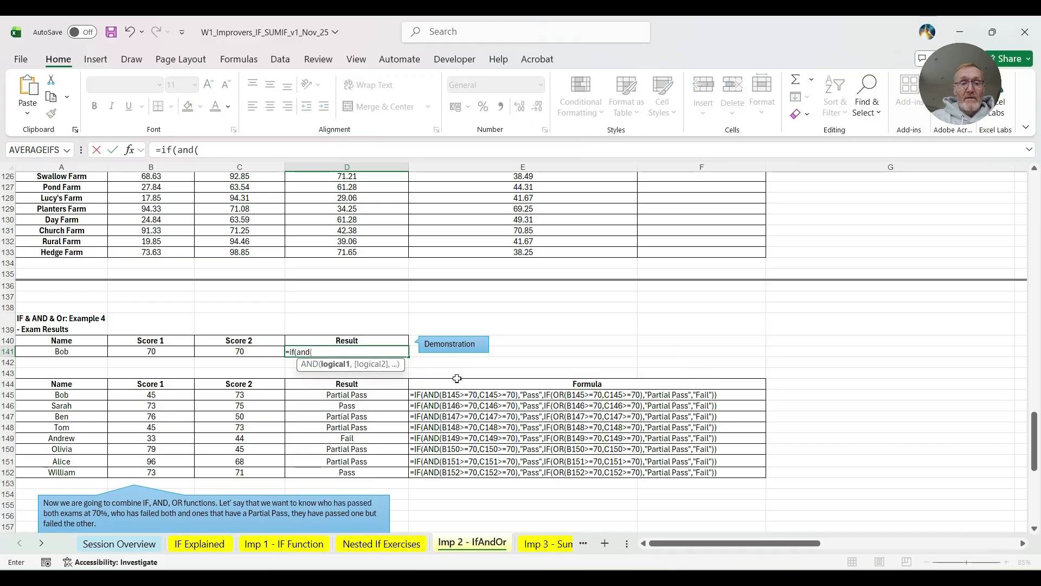
left_click(156, 347)
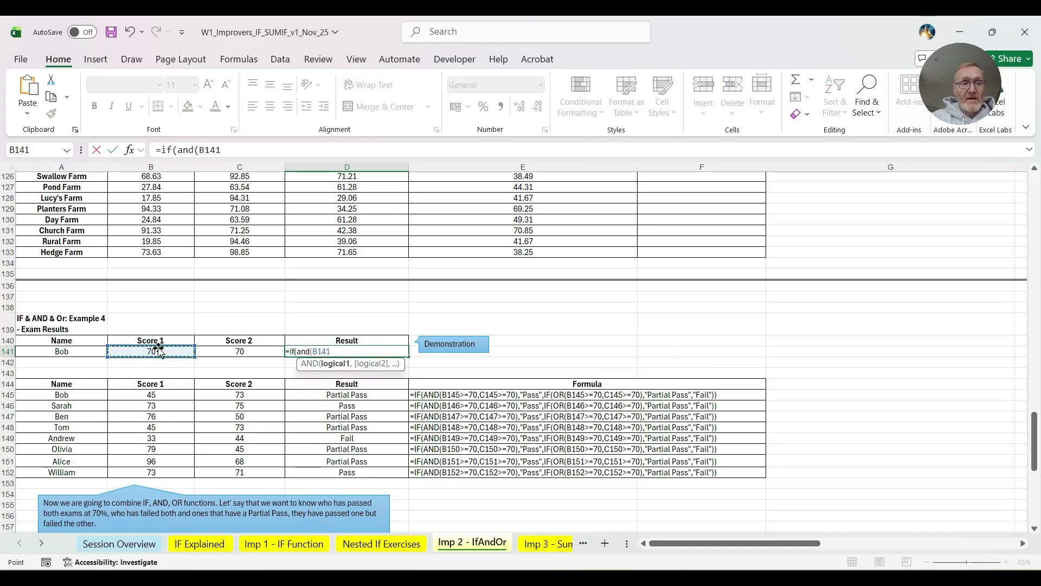
type(">")
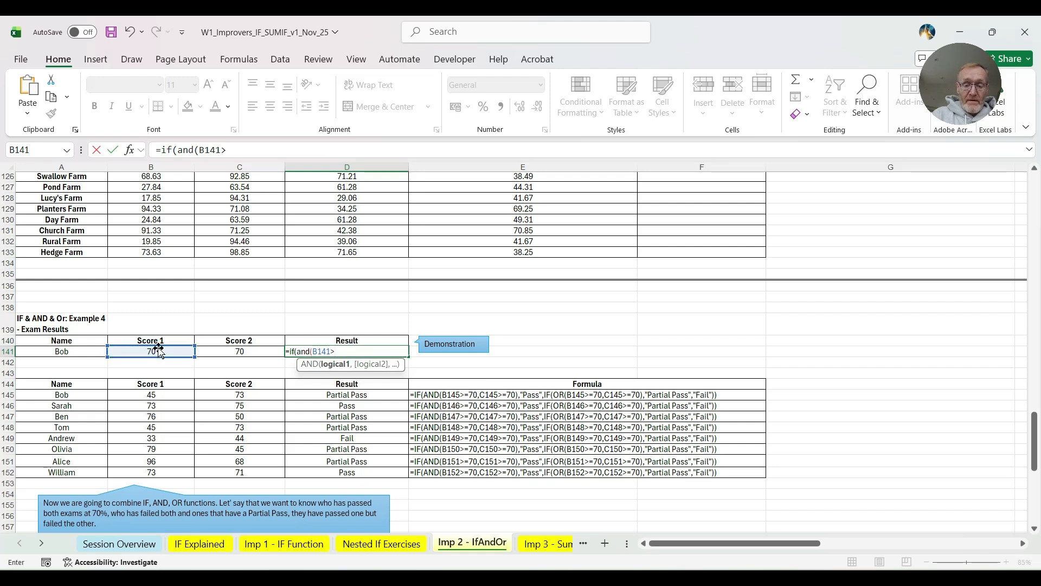
type("=70,")
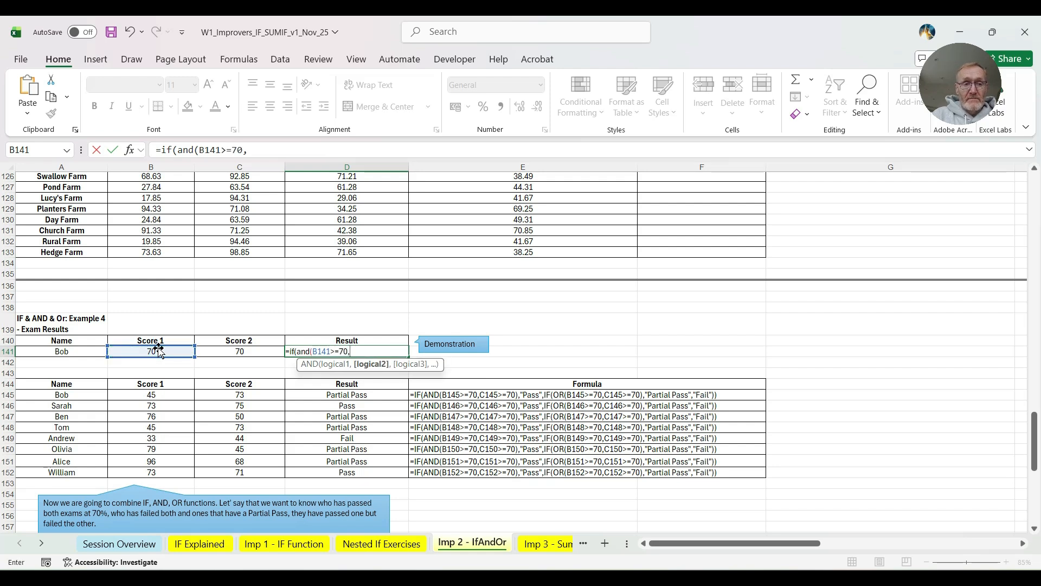
- Add the Score 2 condition C141>=70 to the AND test in D141 and close the AND function
left_click(239, 351)
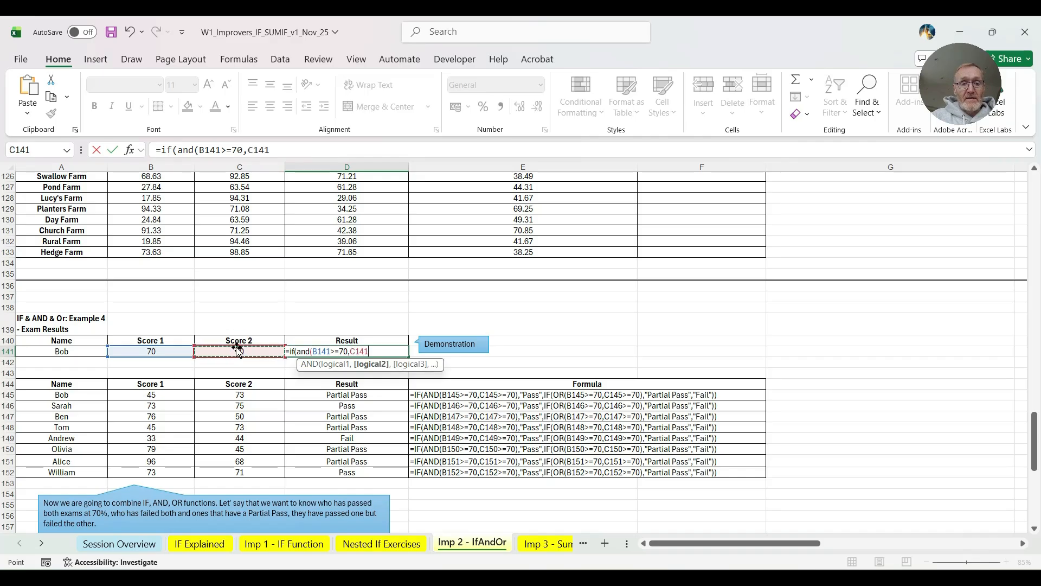
type(">=70")
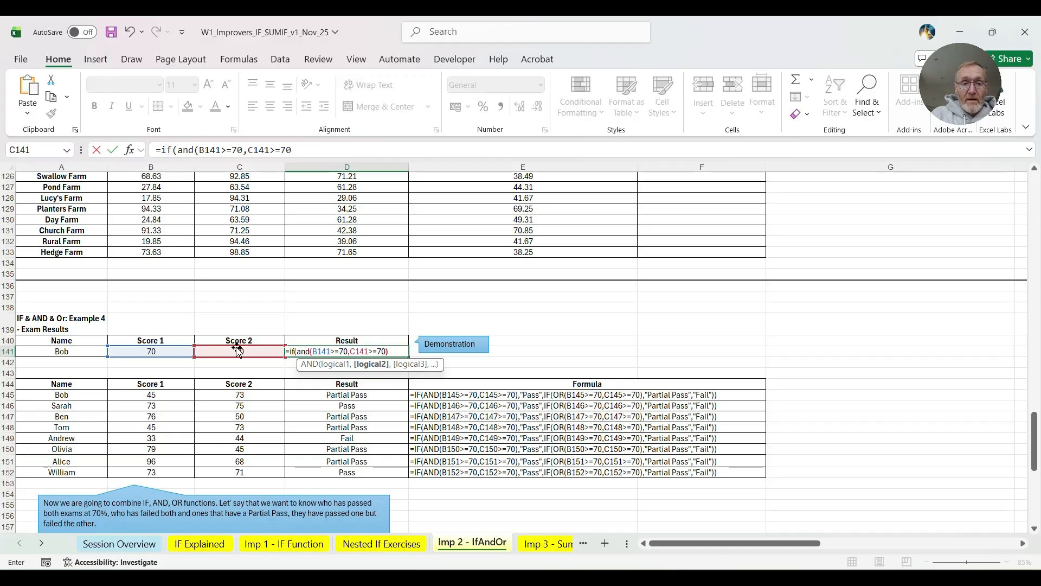
type(")")
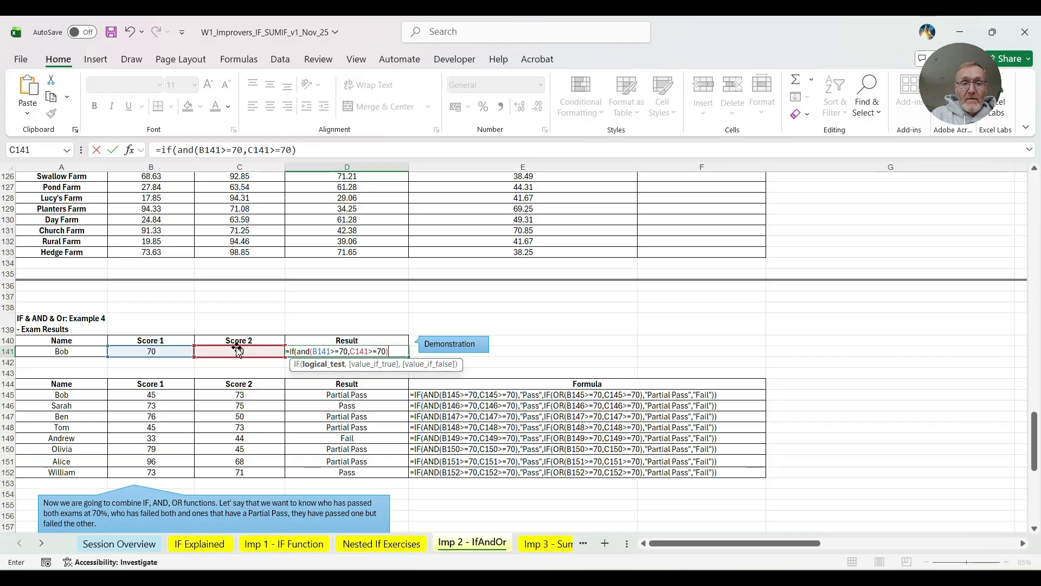
type(",\"Pass")
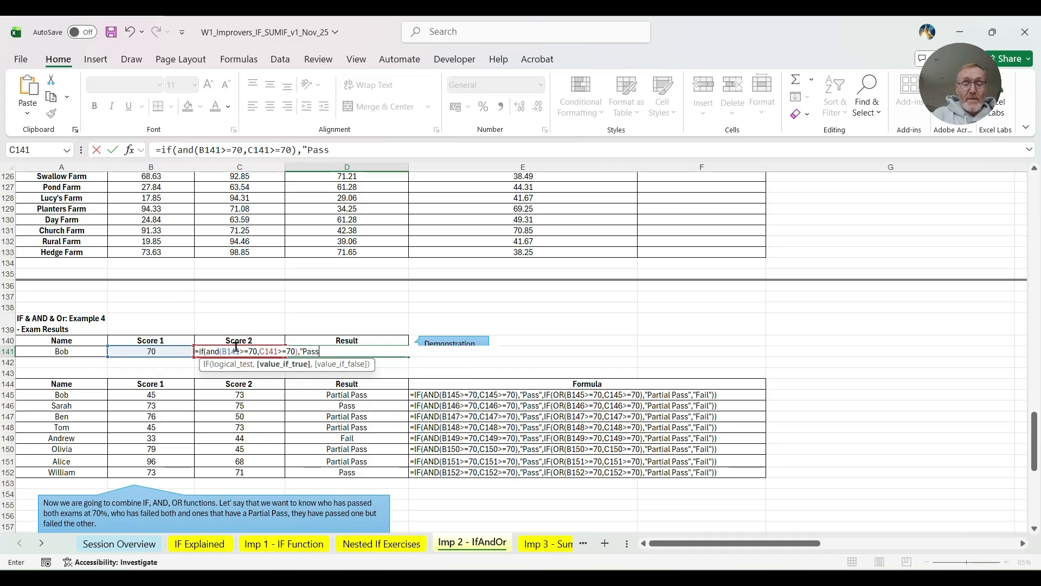
type("\",")
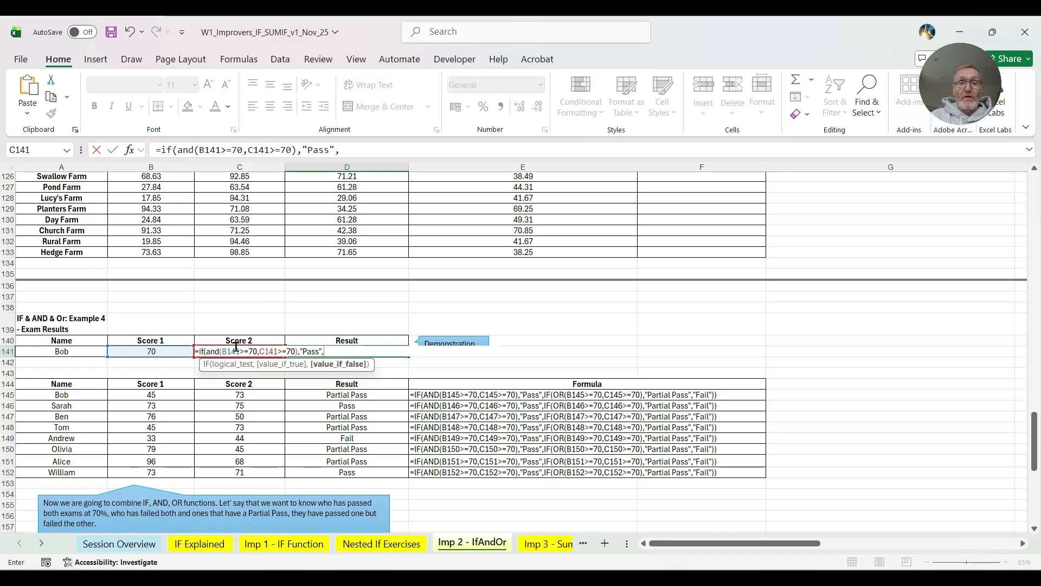
type("if")
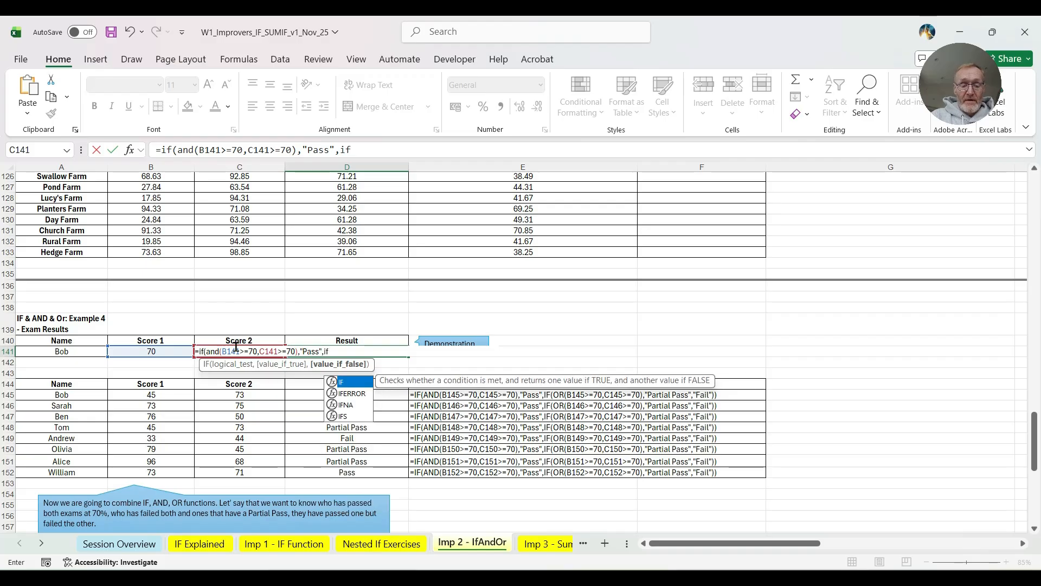
type("(or")
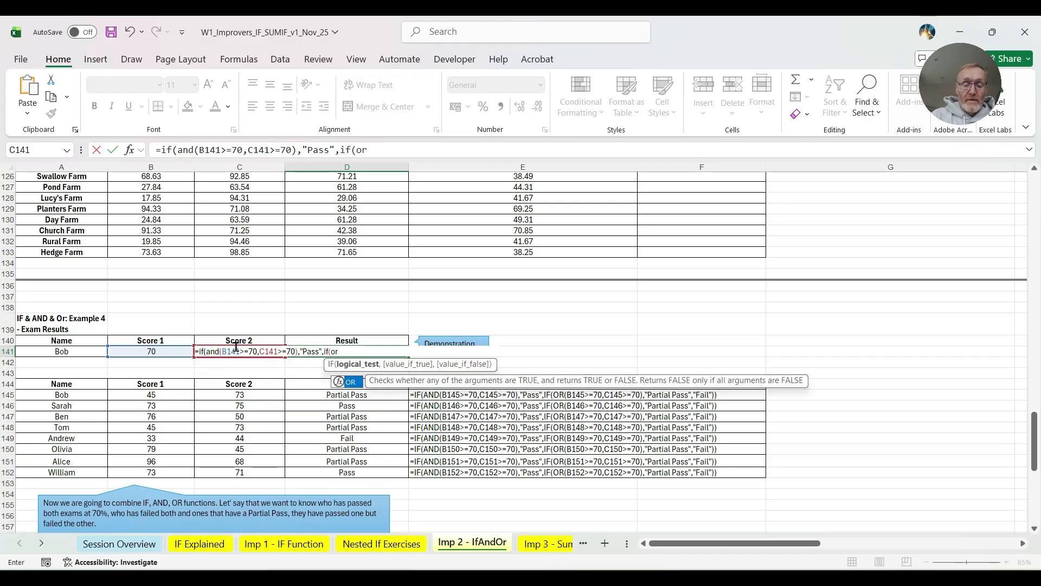
type("(")
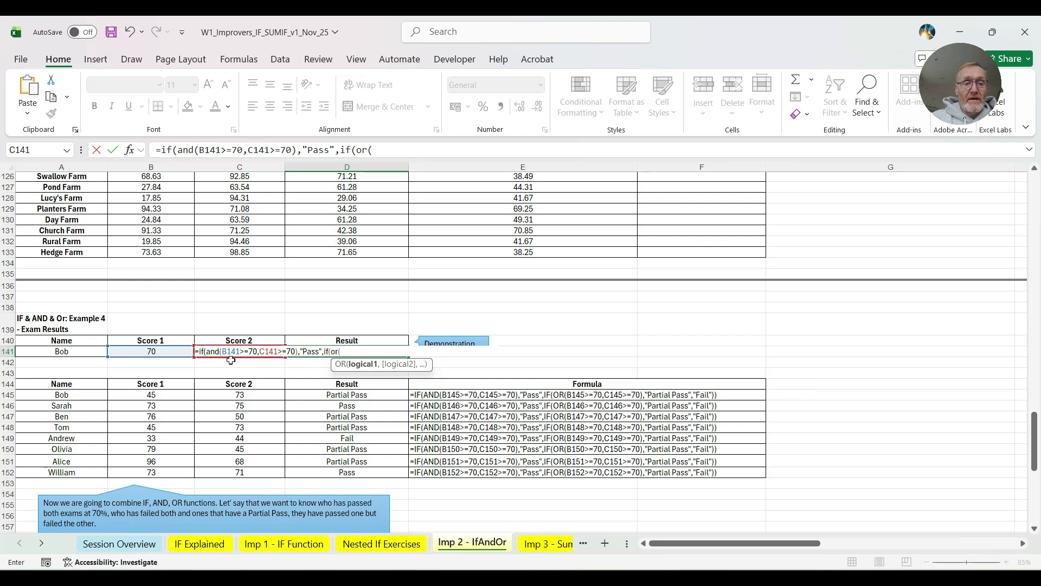
- Nest a second IF with an OR test as D141's value if false, starting with the Score 1 condition B141>=70
left_click(137, 352)
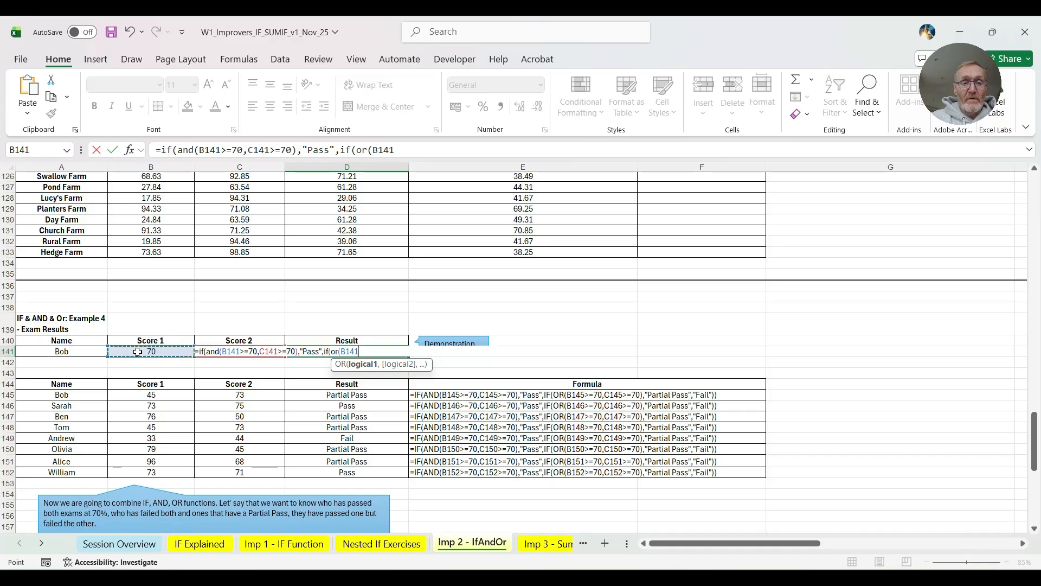
type(">=70,")
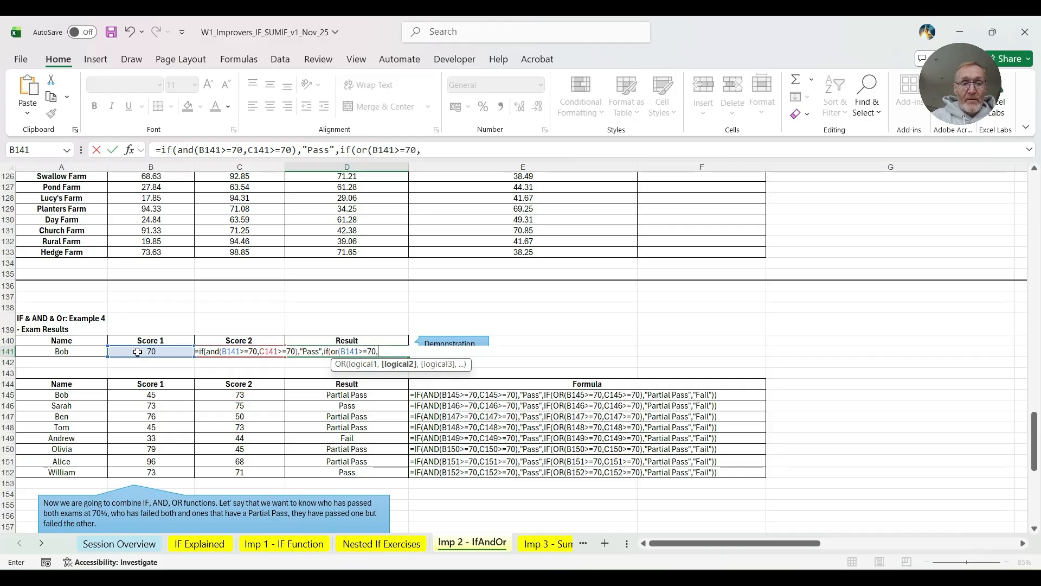
type("C1")
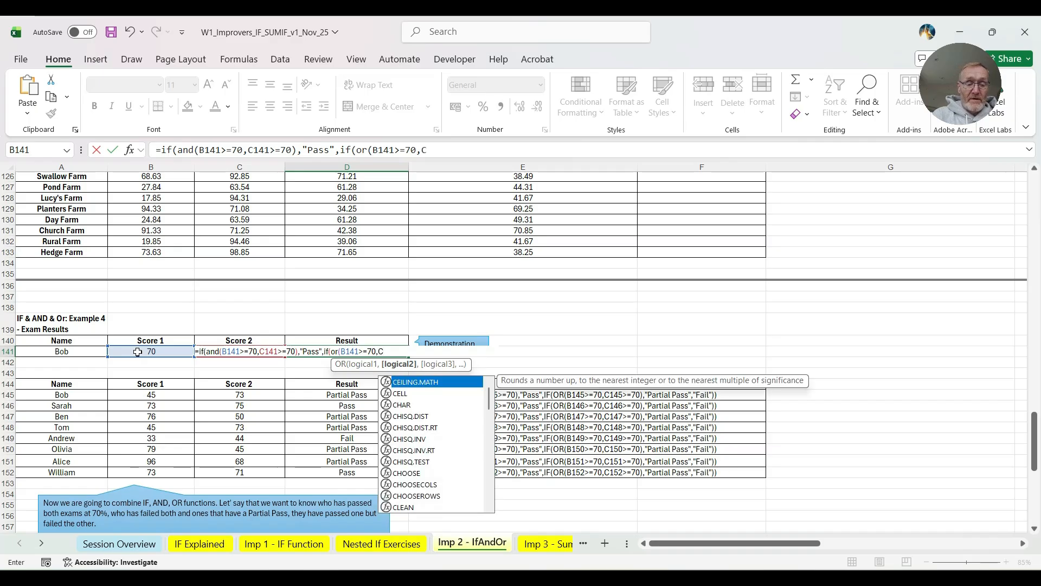
type("41>=70)")
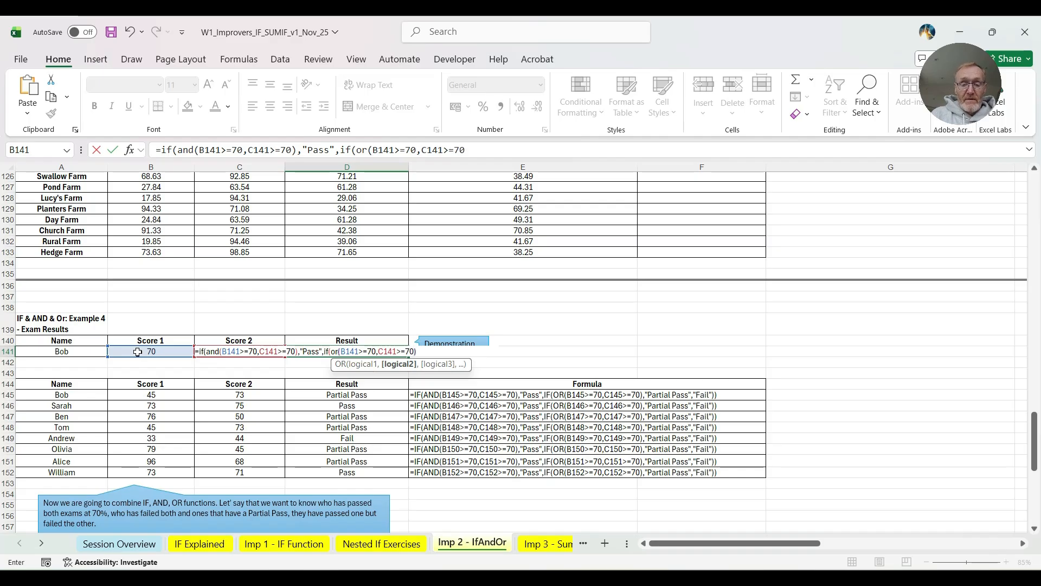
type(",")
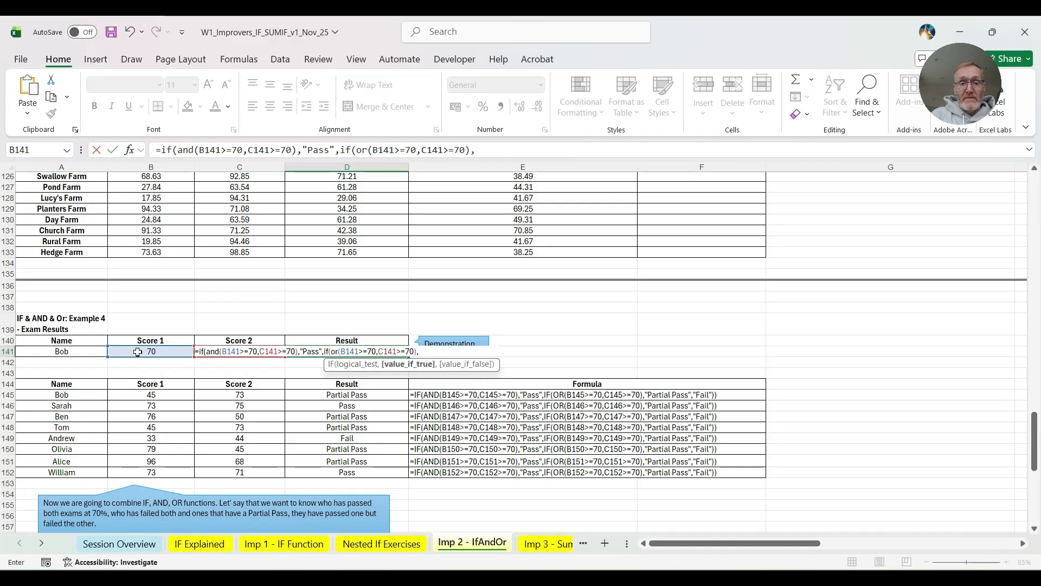
type("\"Par")
type("tial")
type(" Pass")
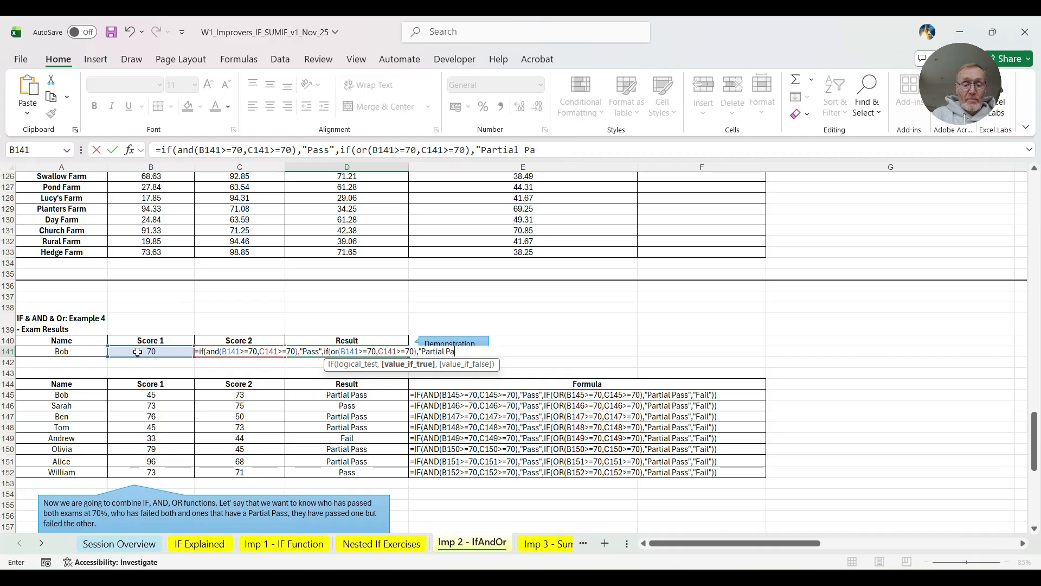
type("\",\"Fail\"")
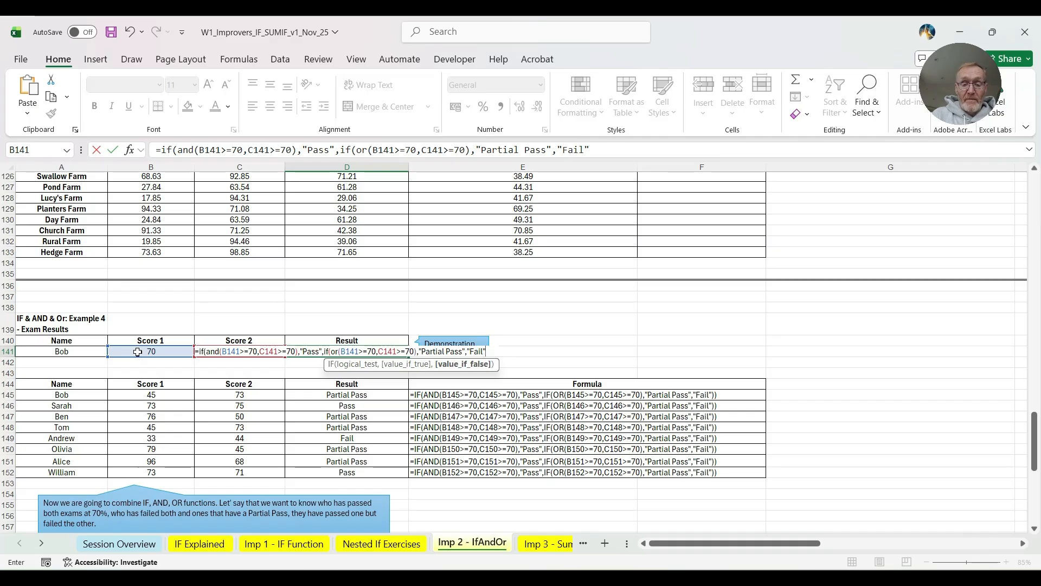
type(")")
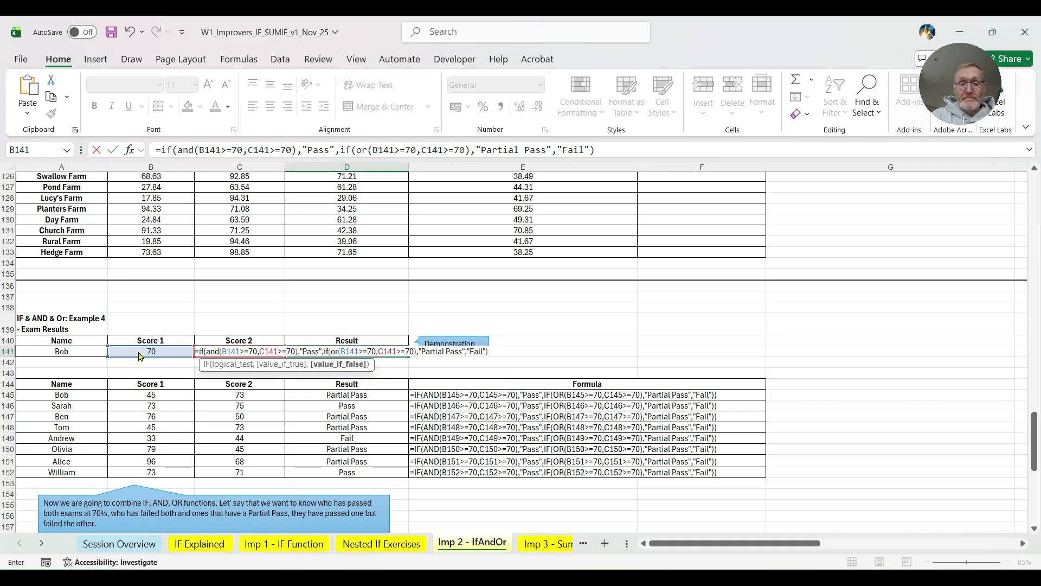
- Set "Partial Pass" and "Fail" as the nested IF's true and false values and enter the completed formula in D141
key("Return")
left_click(500, 350)
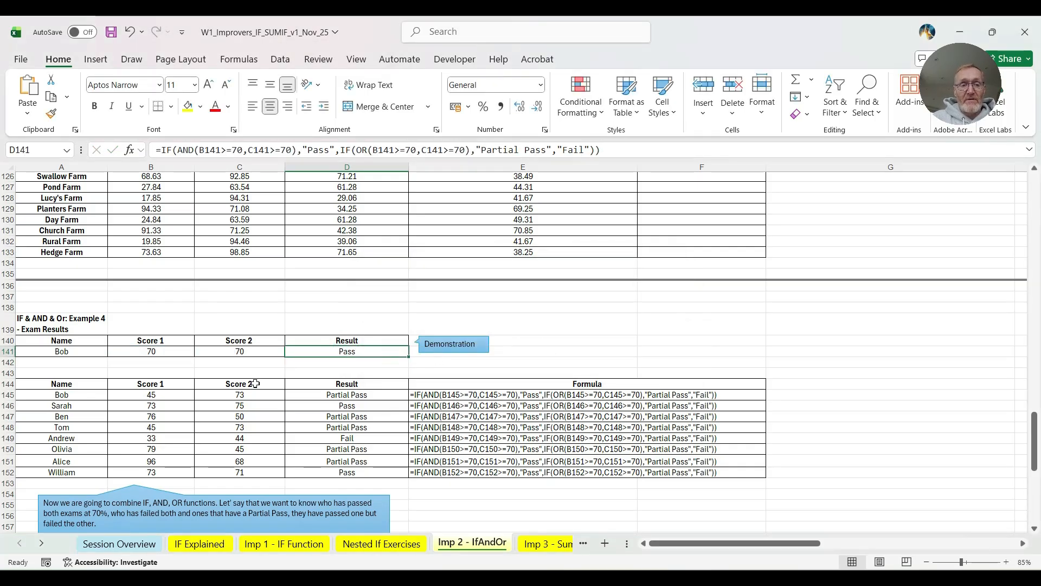
- Test the D141 formula by setting Score 2 in C141 and Score 1 in B141 to 69
left_click(220, 354)
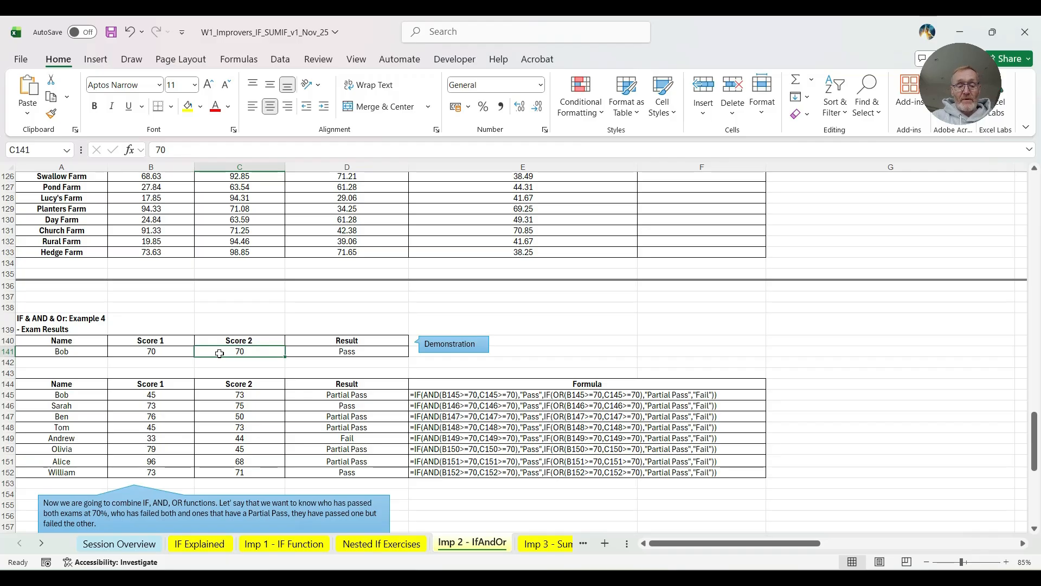
type("69")
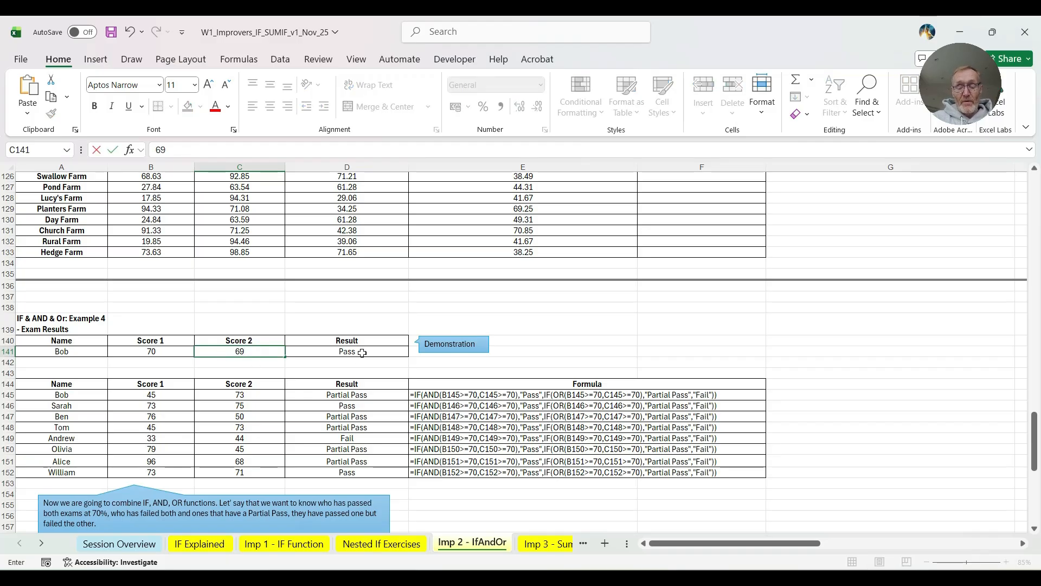
key("Return")
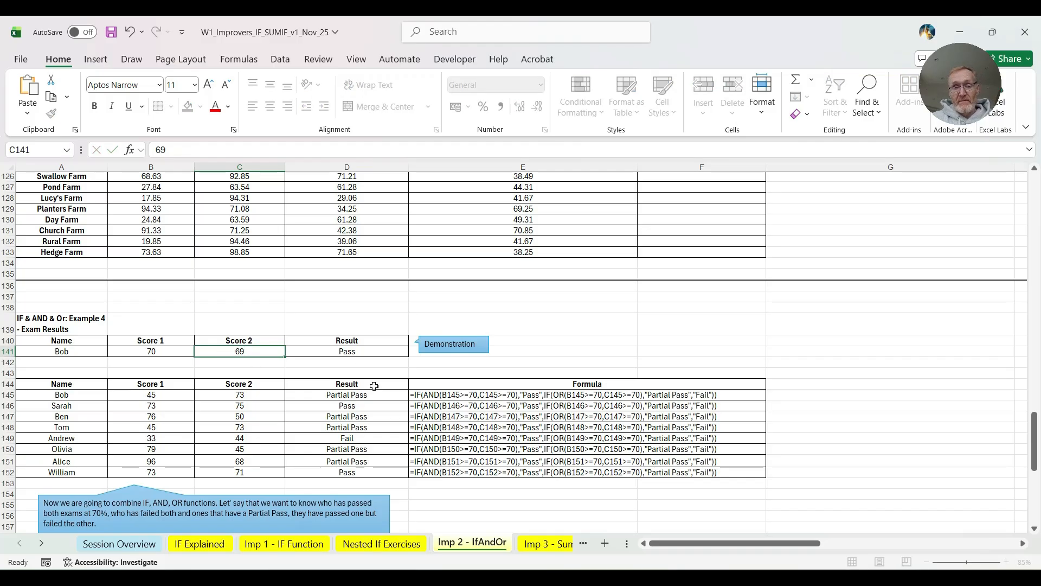
left_click(153, 348)
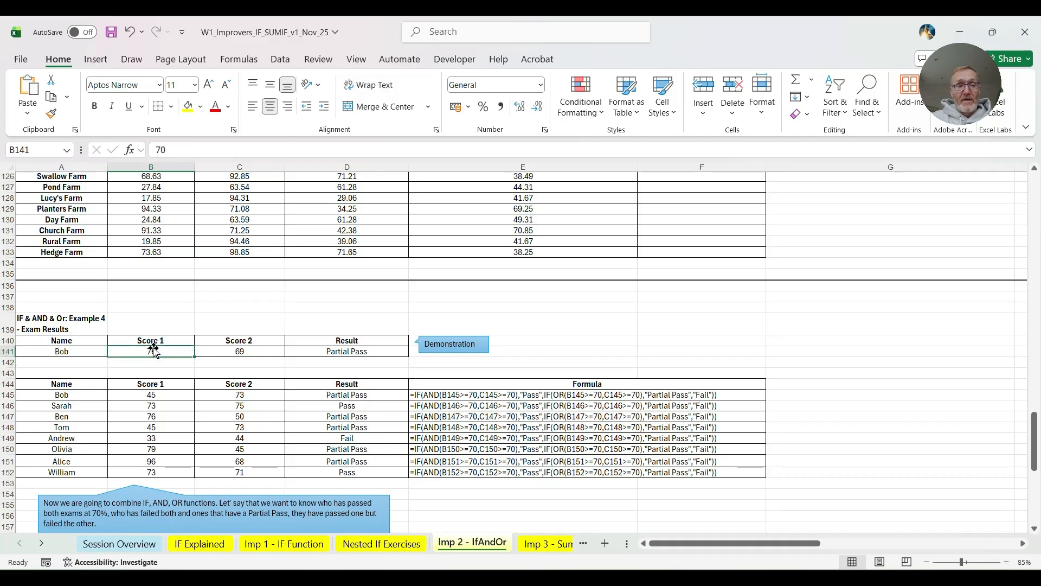
type("69")
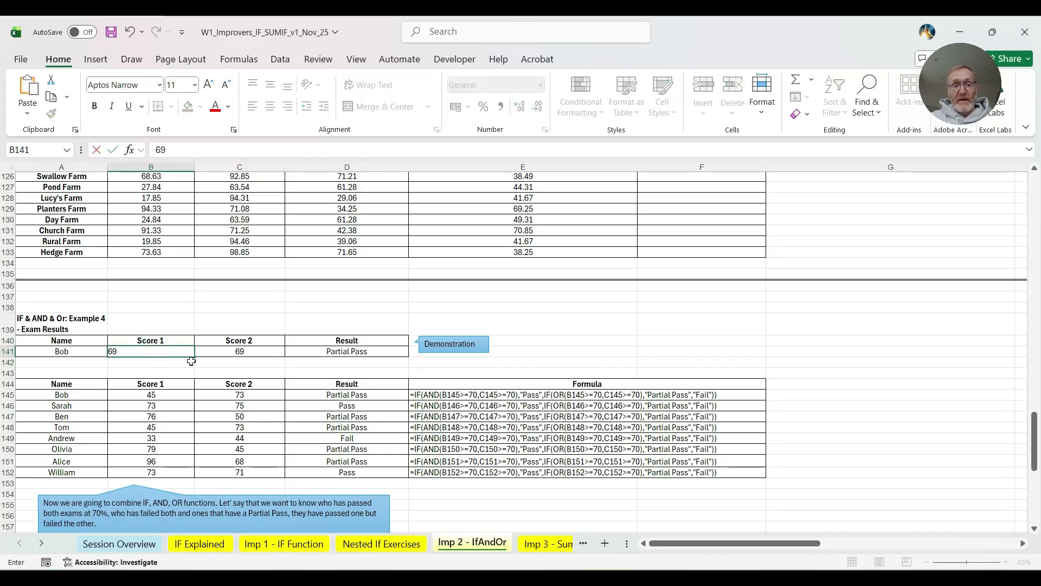
key("Return")
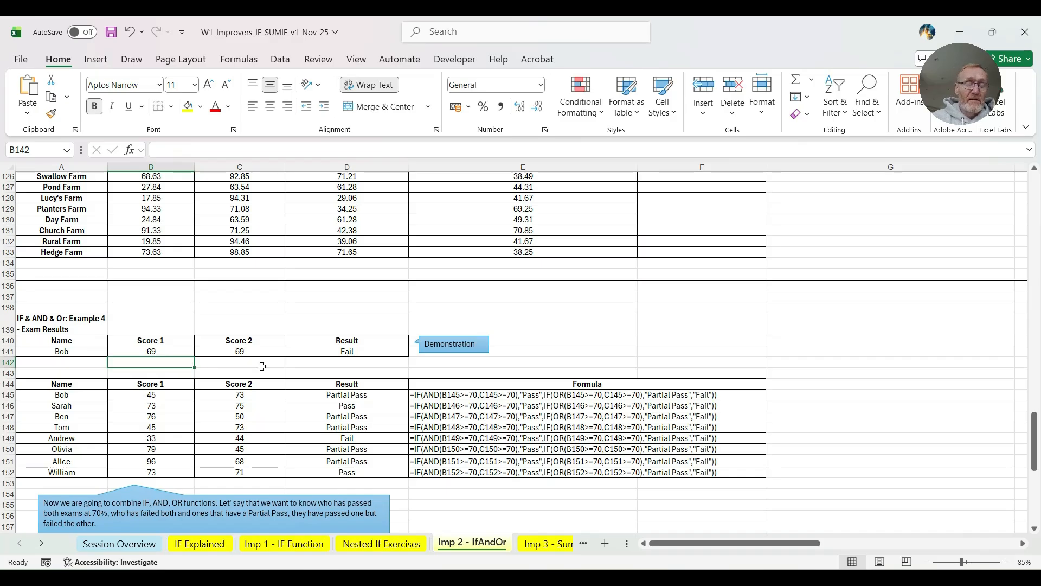
- Test the D141 formula with only one passing score by setting Score 2 in C141 to 70
left_click(202, 352)
type("70")
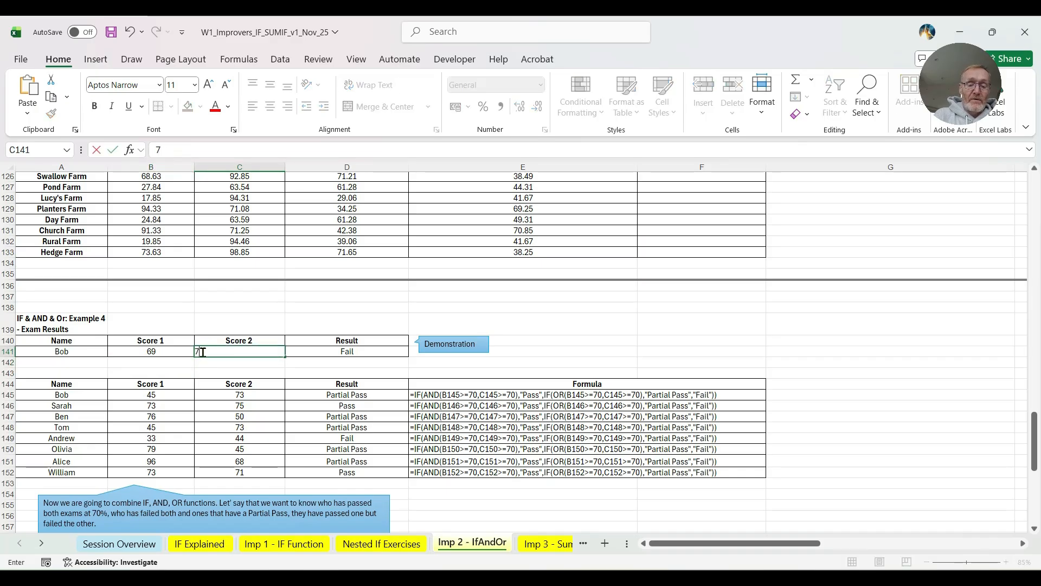
key("Tab")
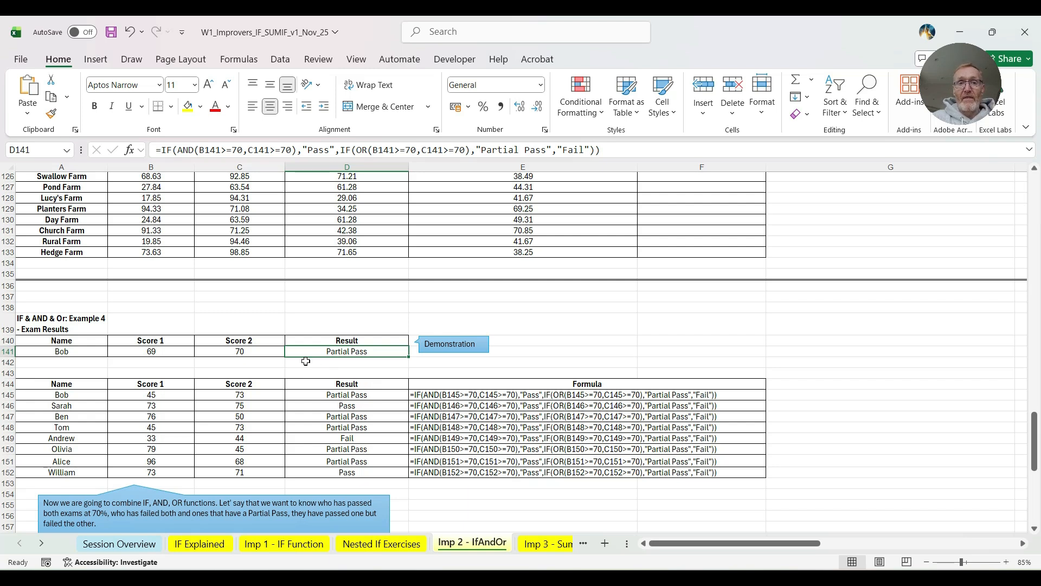
- Go to the "Imp 3 - SumIf & Ifs AveIf" sheet and clear the practice answers in I24:I25
key("ctrl+Page_Down")
scroll(414, 342, "up", 1)
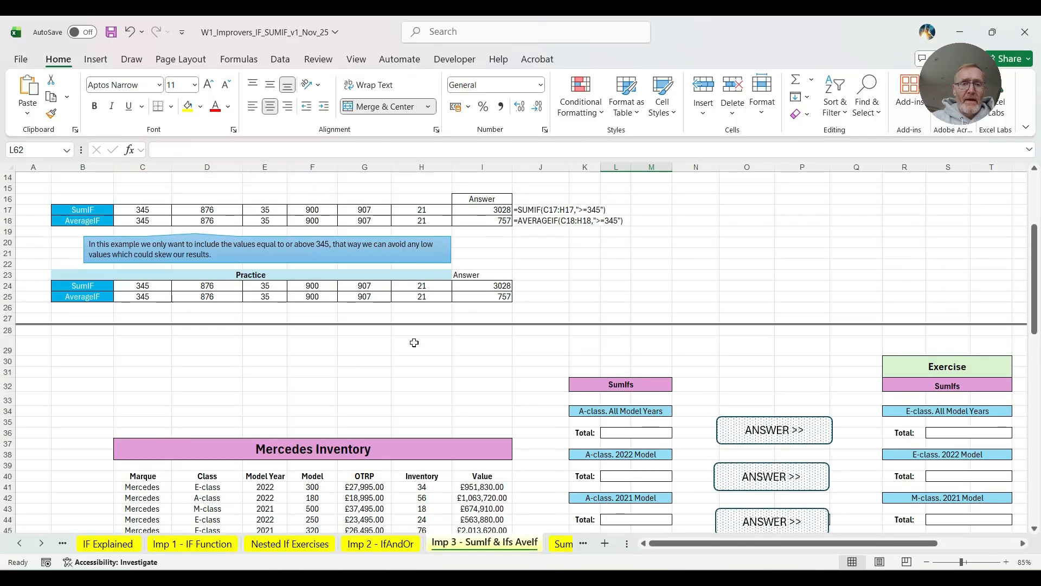
scroll(414, 342, "up", 2)
left_click_drag(494, 350, 494, 361)
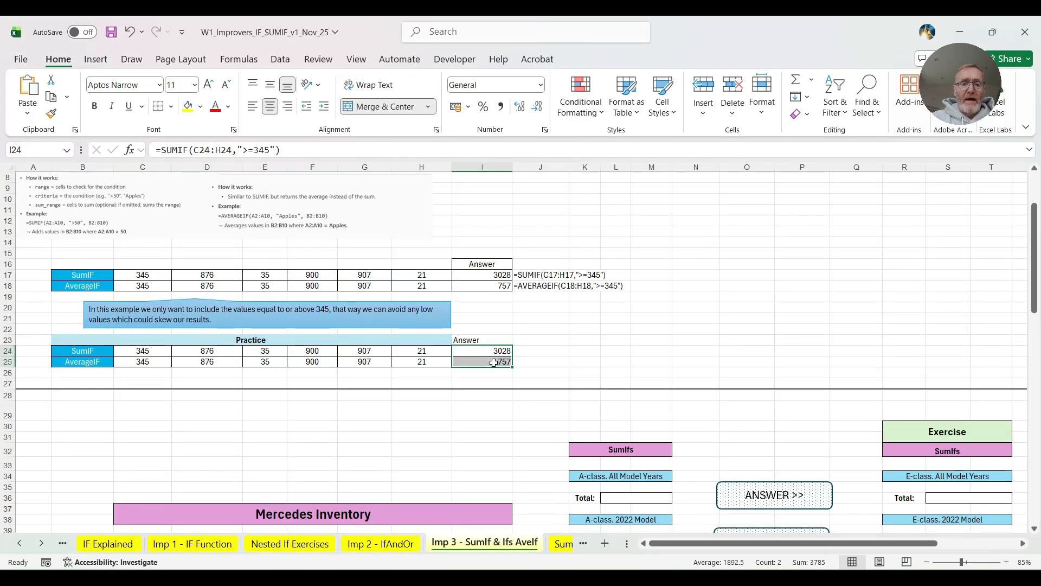
key("Delete")
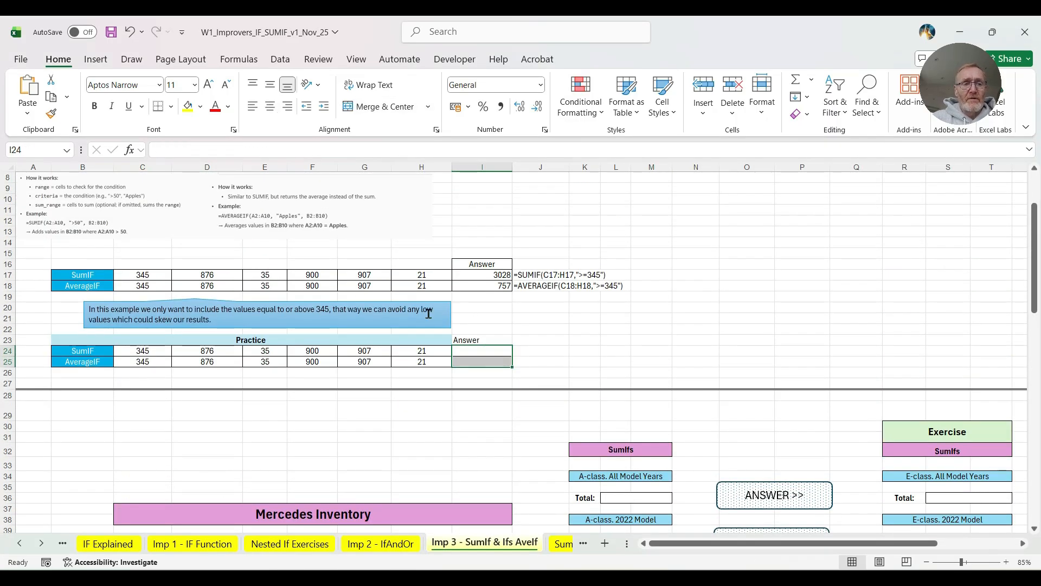
- Enter a SUMIF formula in the practice answer cell I24 that sums the values in C24:H24 meeting the criterion ">=345"
scroll(309, 271, "up", 3)
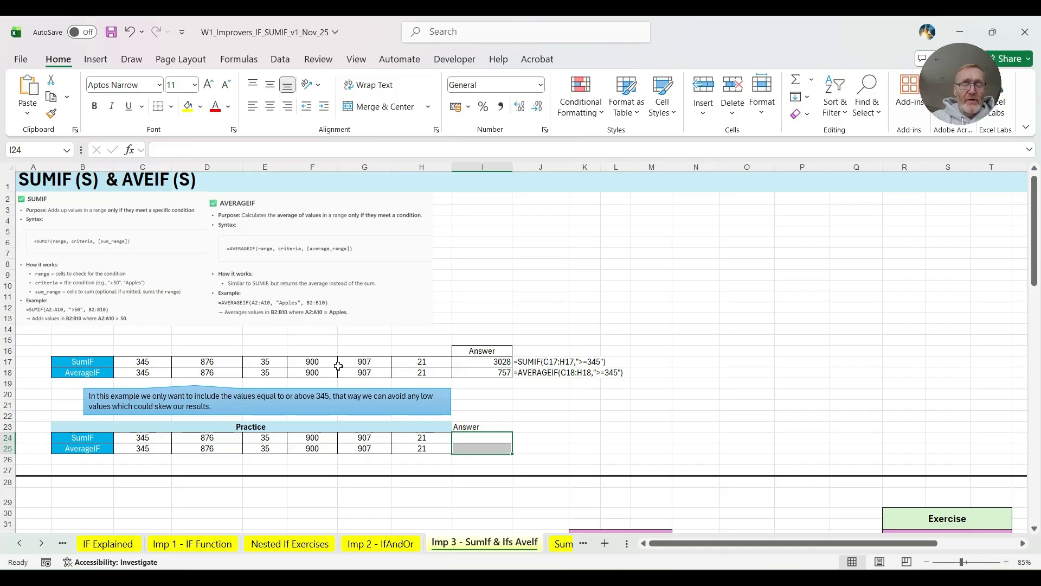
left_click_drag(133, 361, 405, 362)
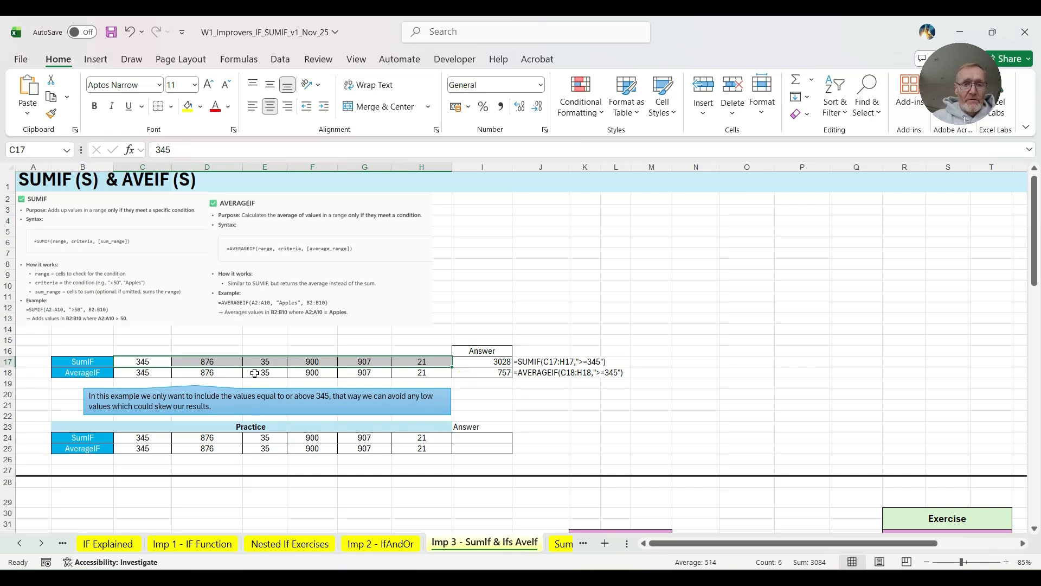
left_click(480, 437)
type("=sumif")
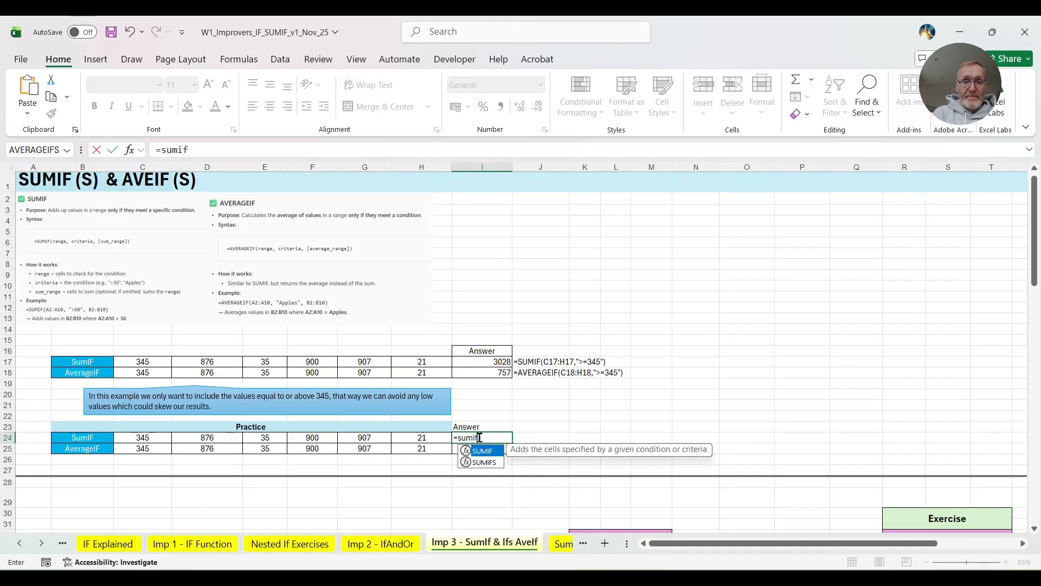
type("(")
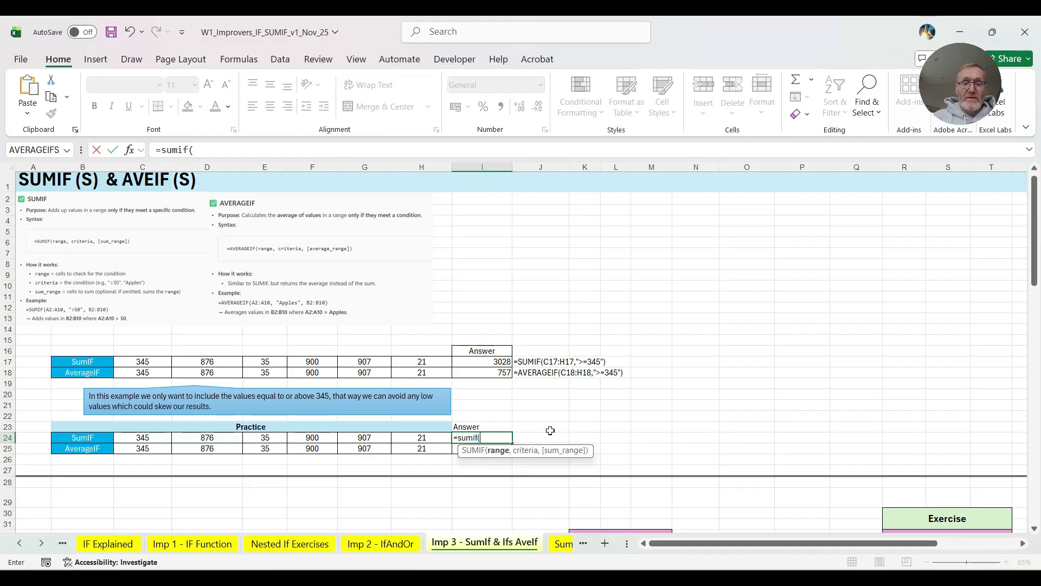
left_click_drag(140, 437, 409, 438)
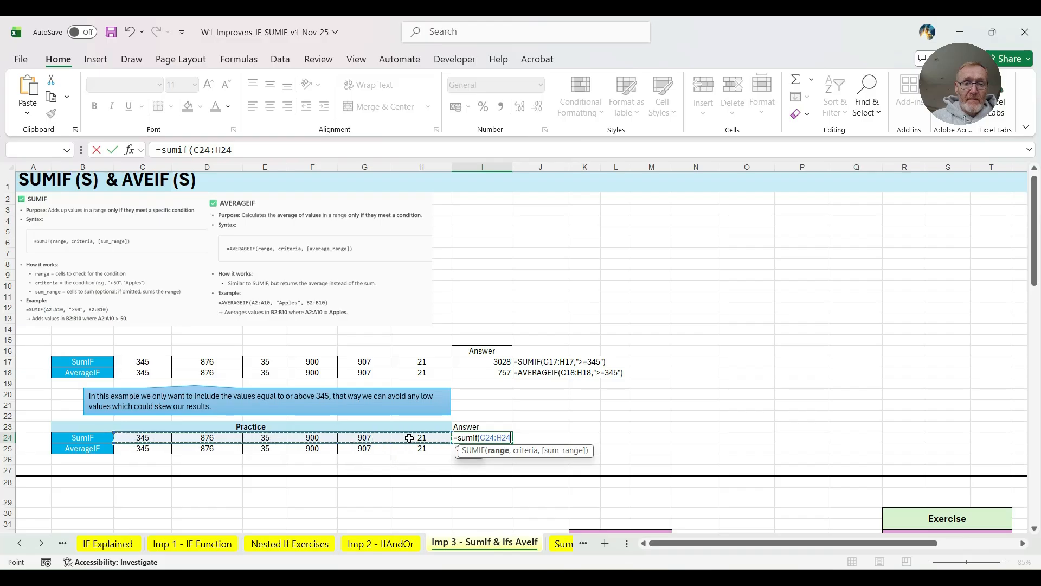
type(",\">")
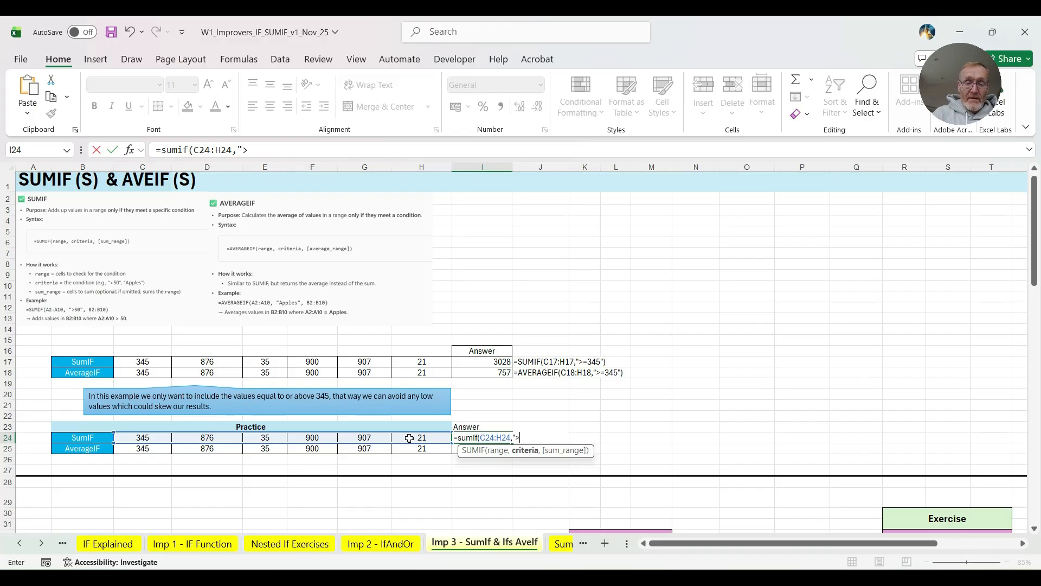
type("=3")
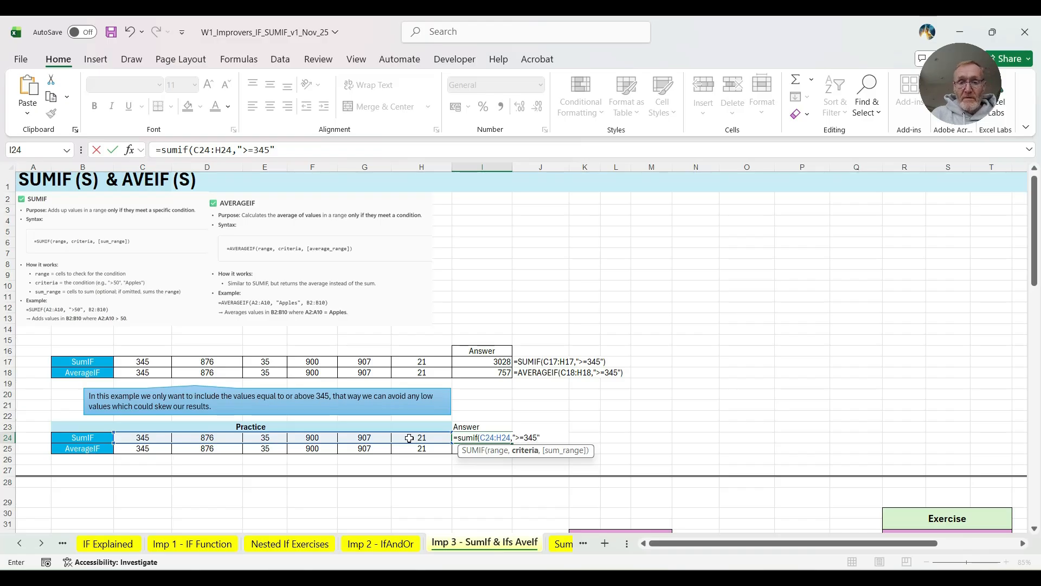
type("45\"")
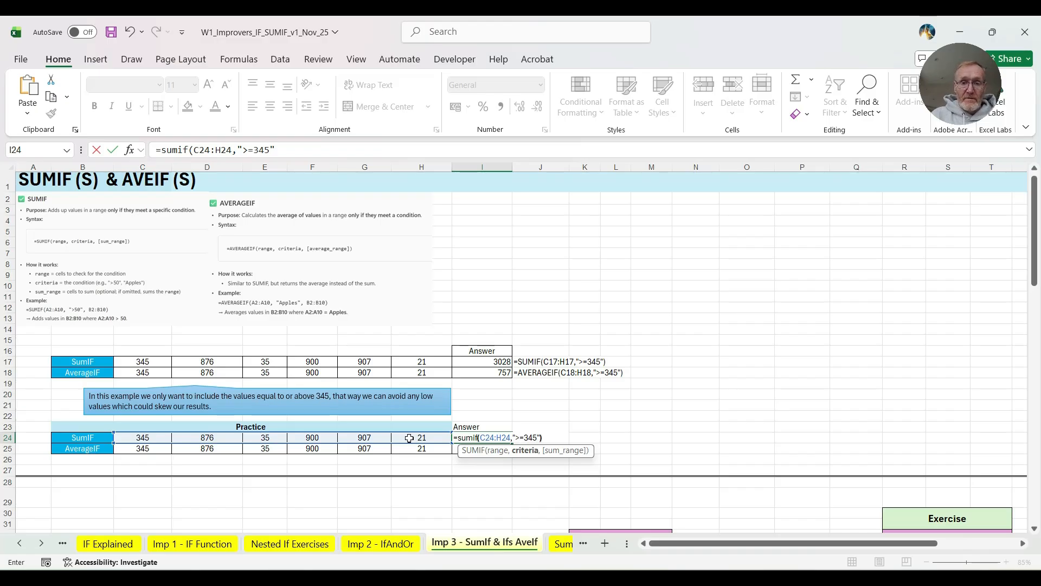
type(")")
key("Return")
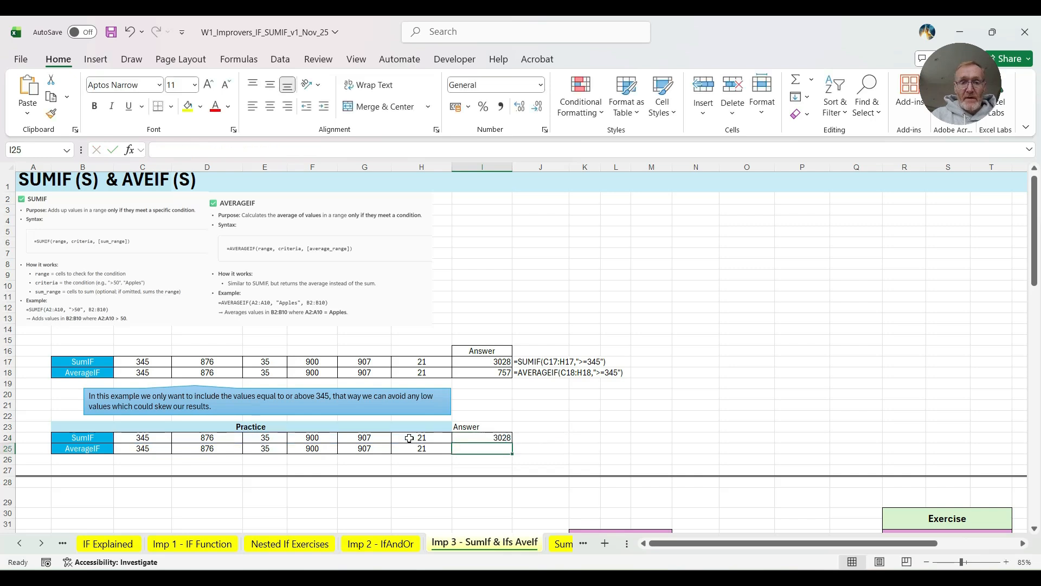
- Enter an AVERAGEIF formula in the practice answer cell I25 that averages the values in C25:H25 meeting the criterion ">=345"
left_click(487, 435)
left_click(481, 446)
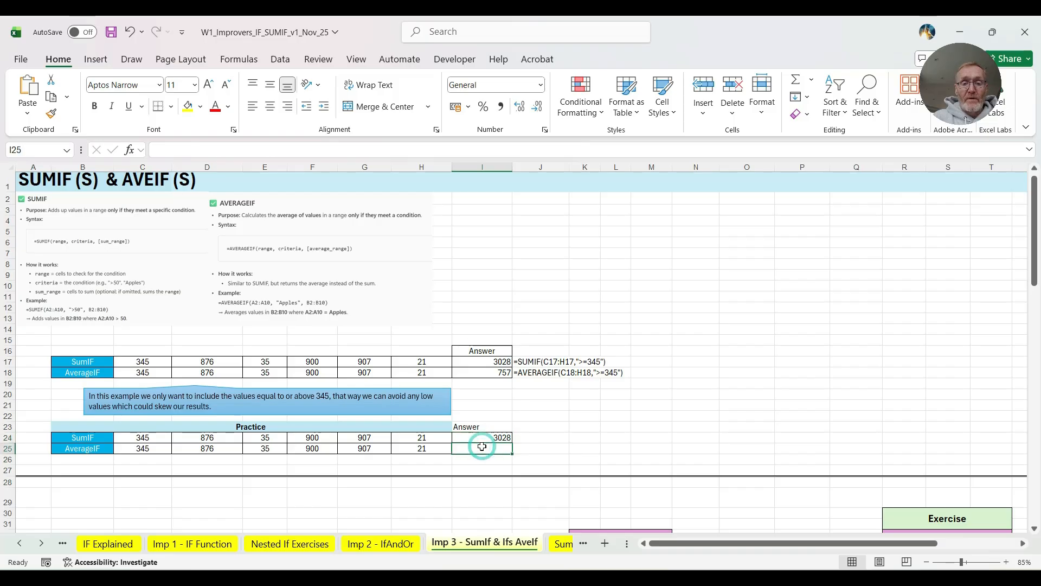
type("=")
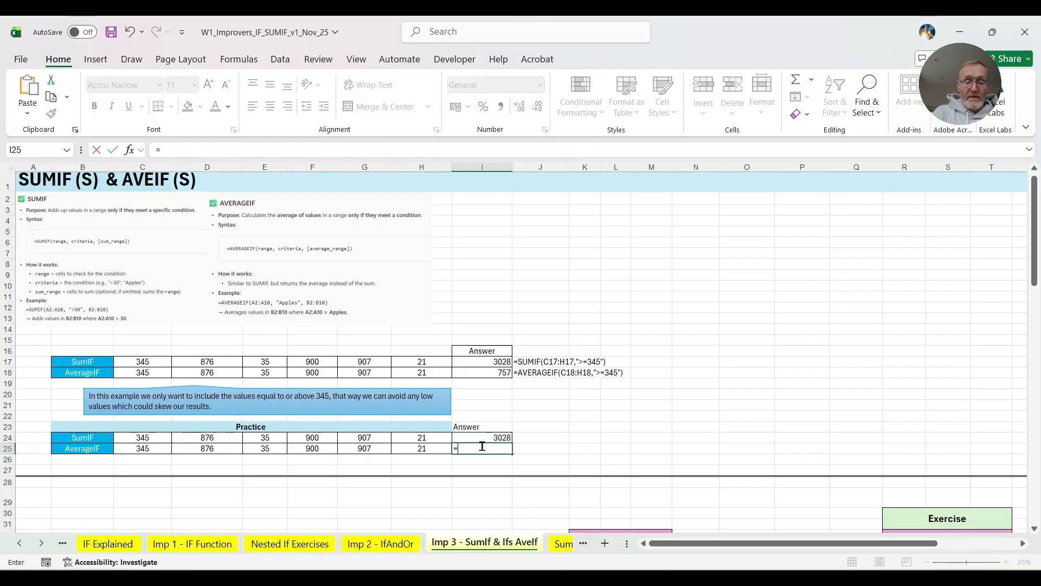
type("averagei")
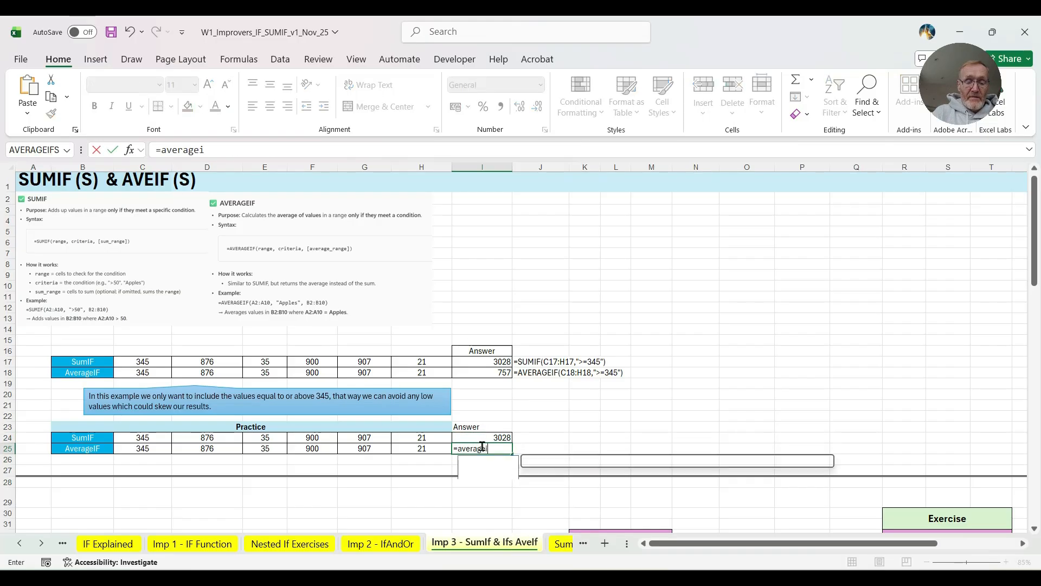
type("f(")
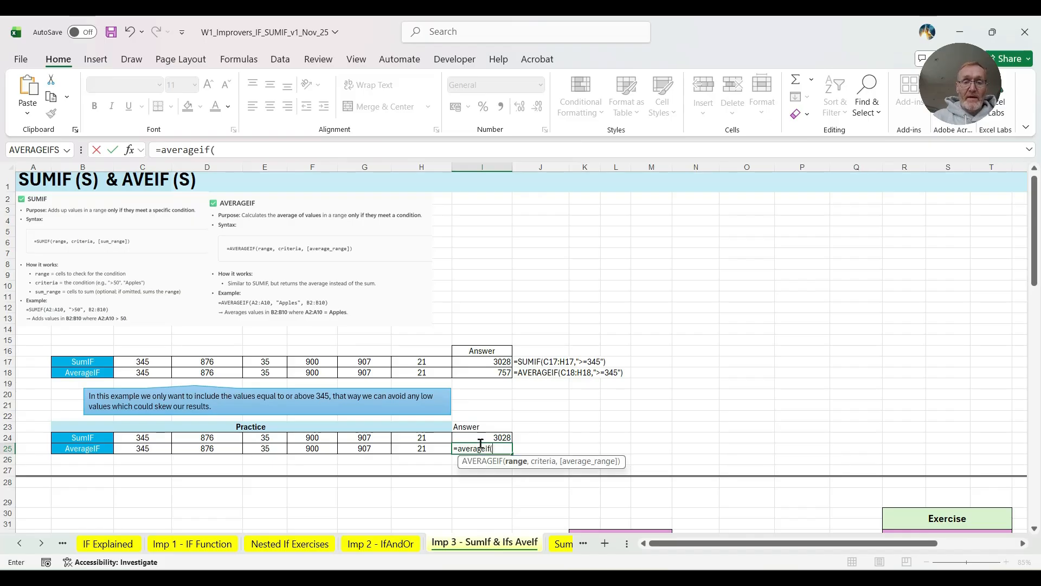
left_click_drag(138, 448, 422, 447)
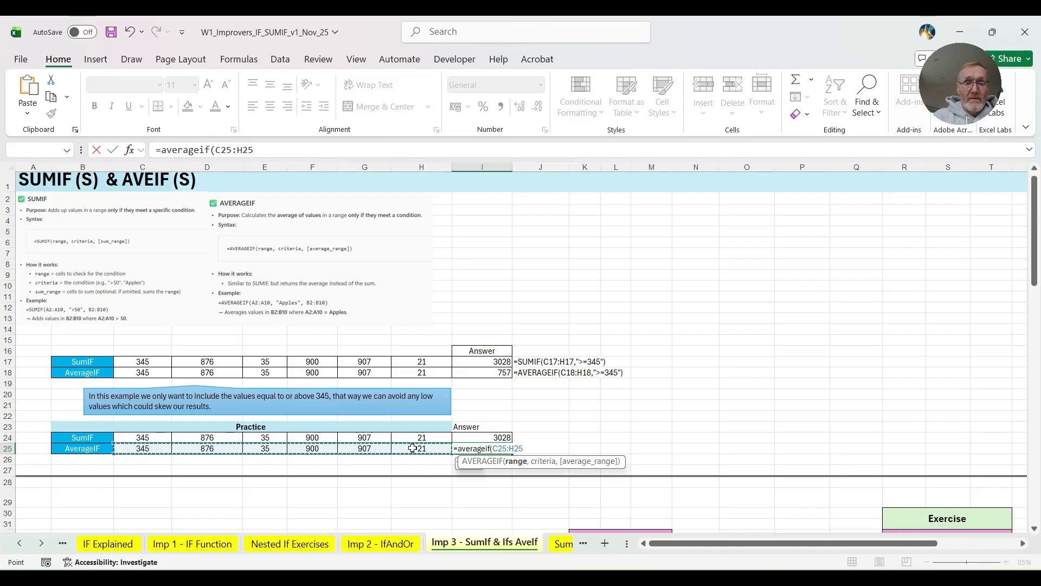
type(",")
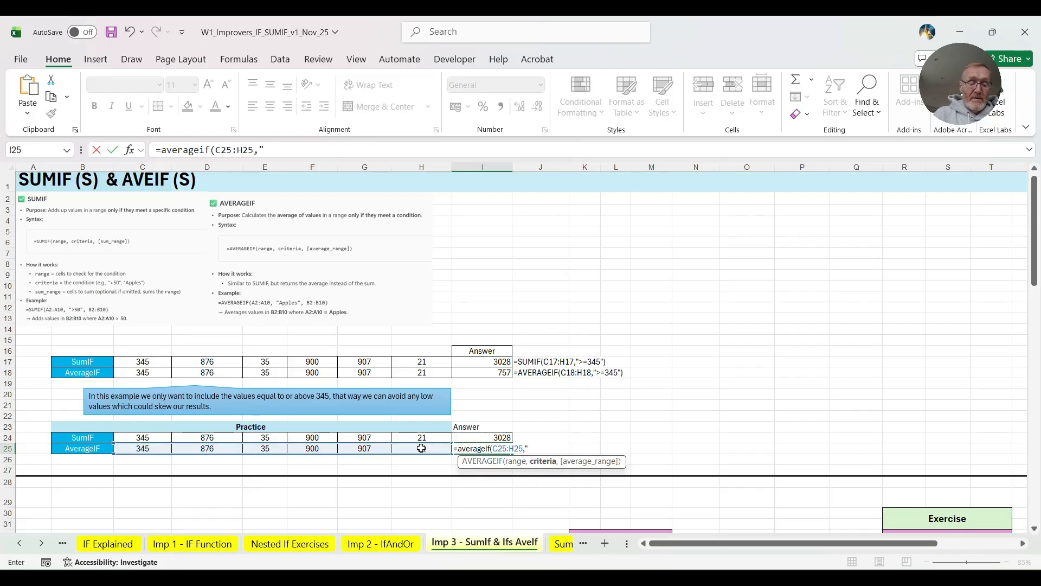
type("\">=345\")")
key("Return")
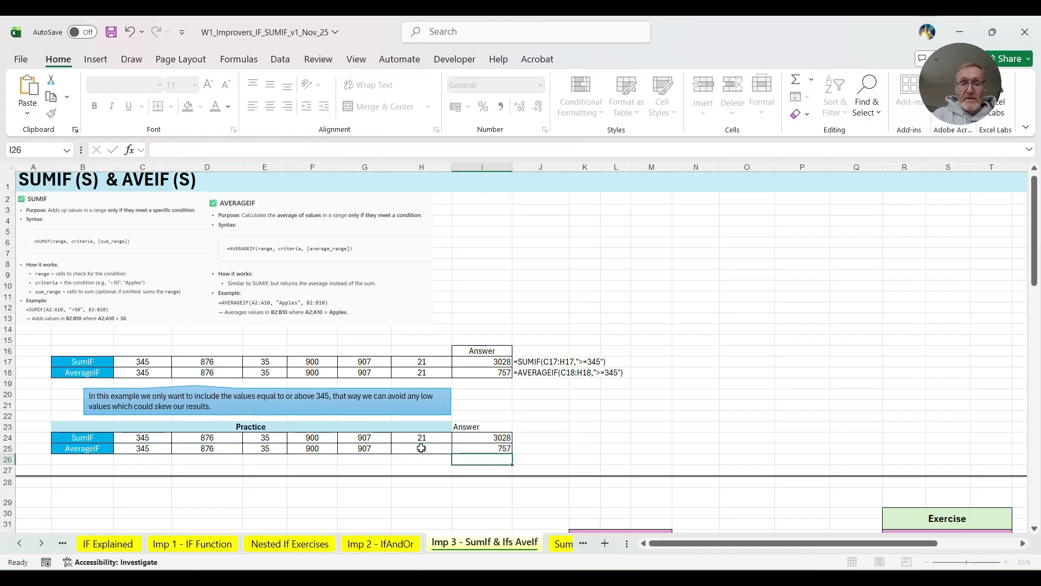
- Review the function arguments of the AVERAGEIF formula in I25 without changing them
left_click(496, 449)
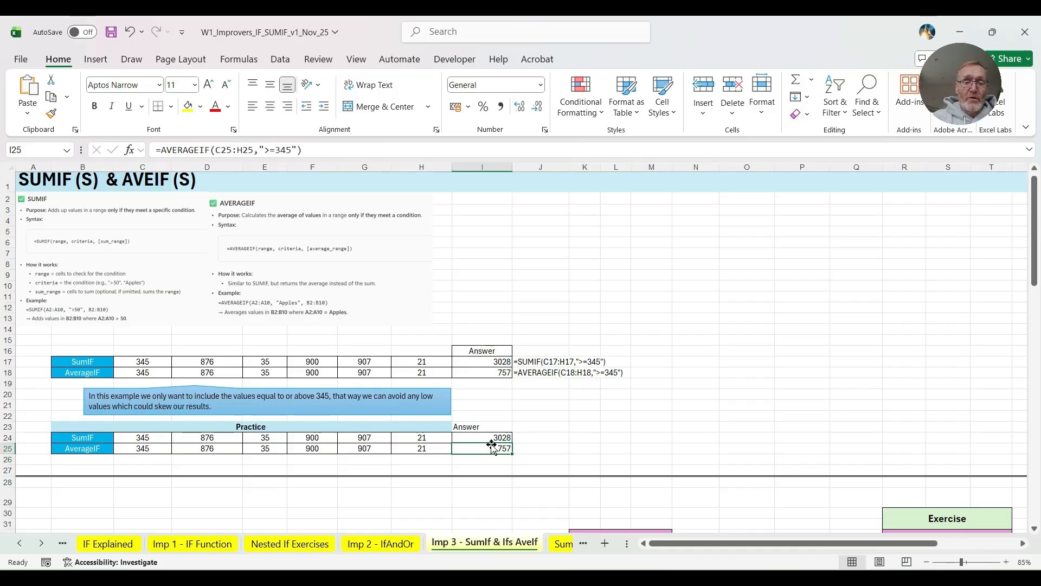
left_click(127, 150)
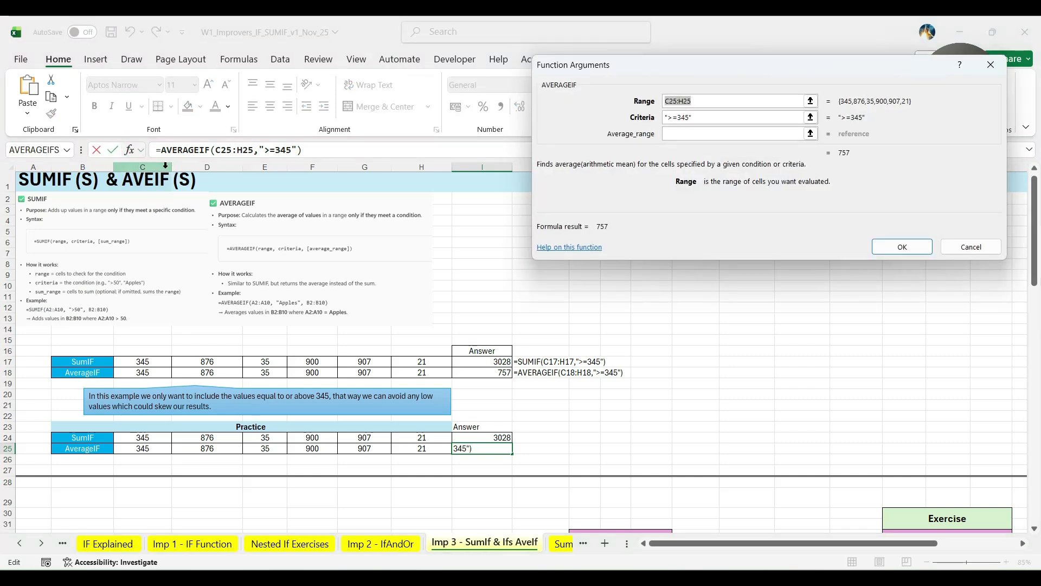
left_click(971, 247)
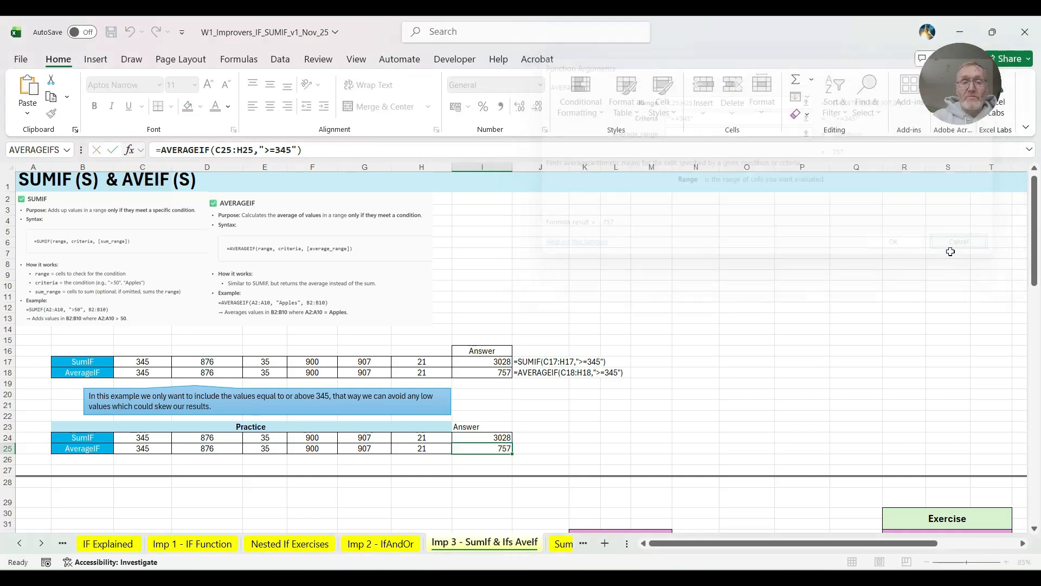
- Clear the formula in I24, search for the function "sumif" and insert SUMIF there
left_click(504, 438)
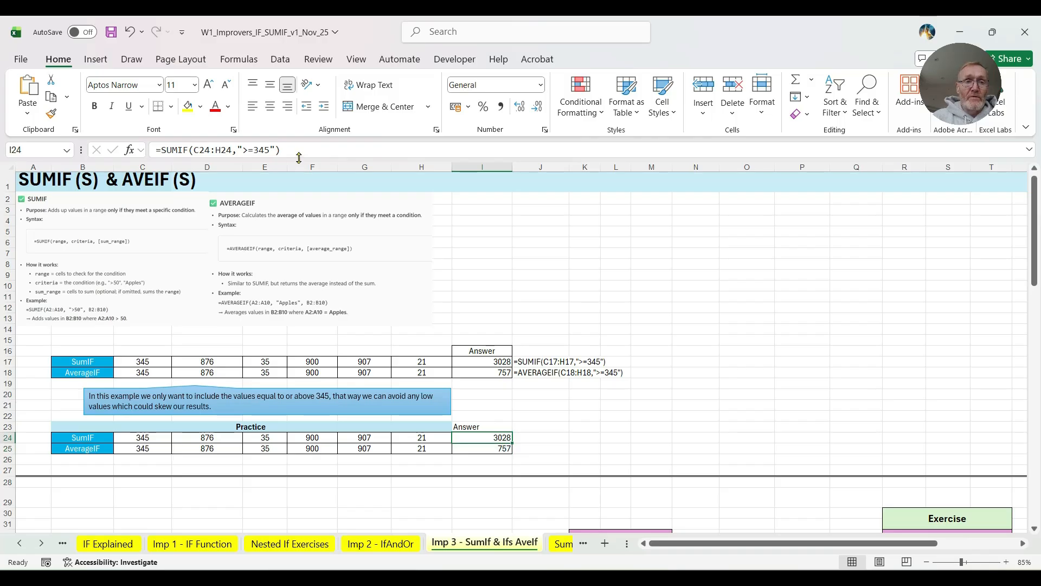
left_click_drag(288, 151, 129, 149)
key("BackSpace")
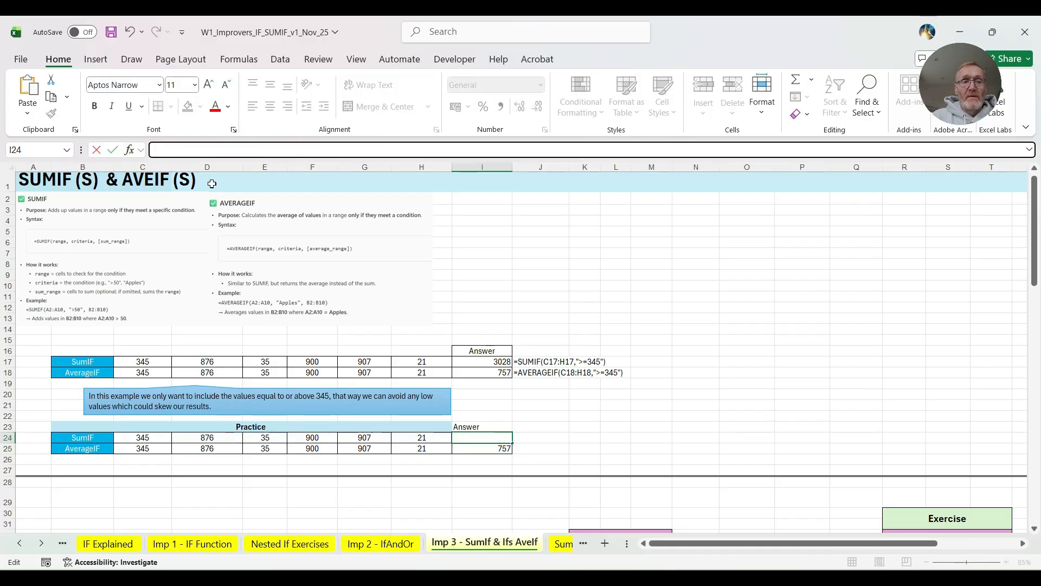
left_click(129, 150)
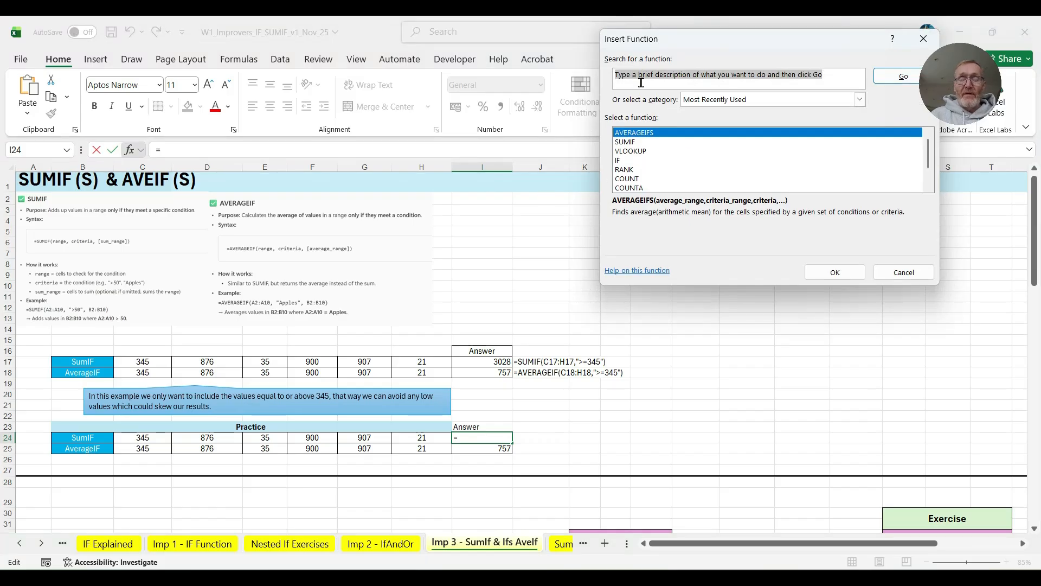
type("s")
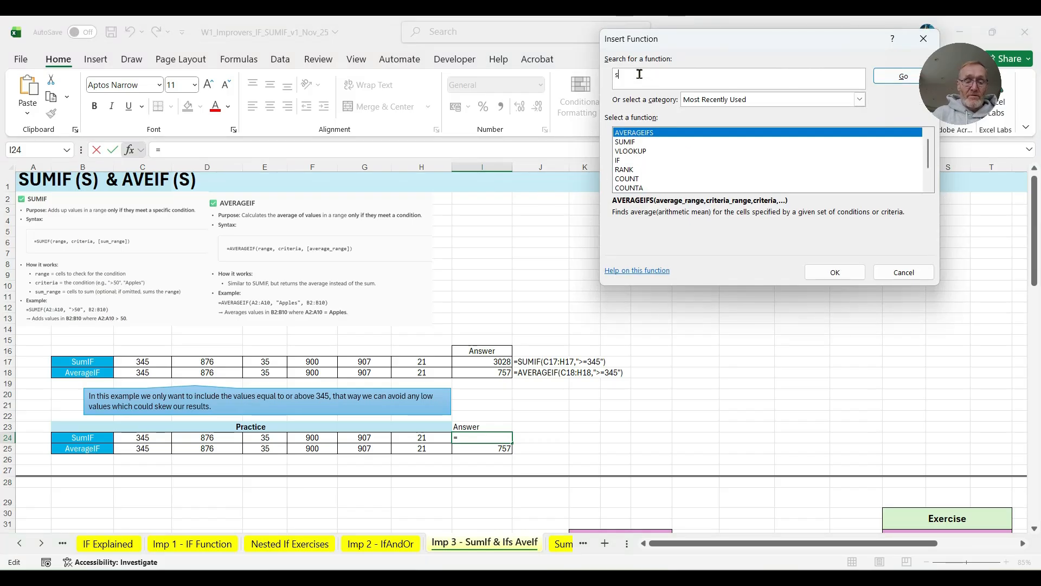
key("Return")
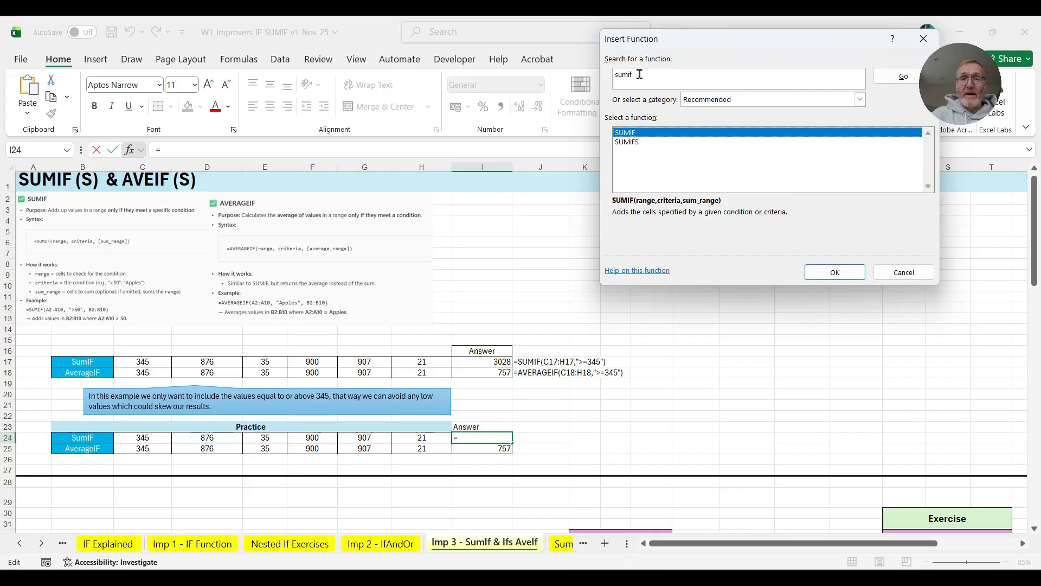
double_click(631, 134)
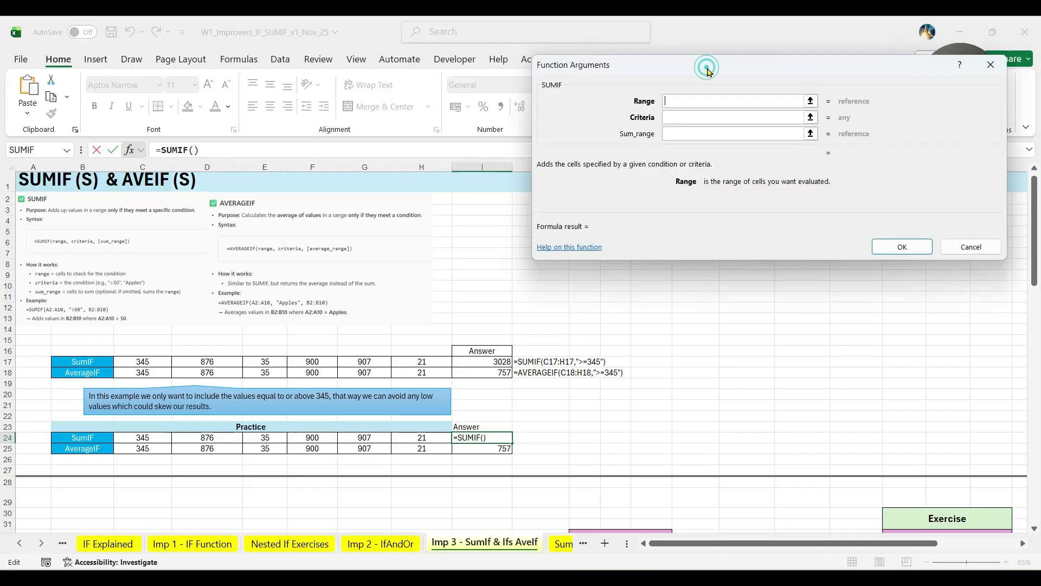
- Set the SUMIF arguments for I24 to range C24:H24 and criteria >=345, leaving the sum range empty
left_click_drag(709, 65, 443, 30)
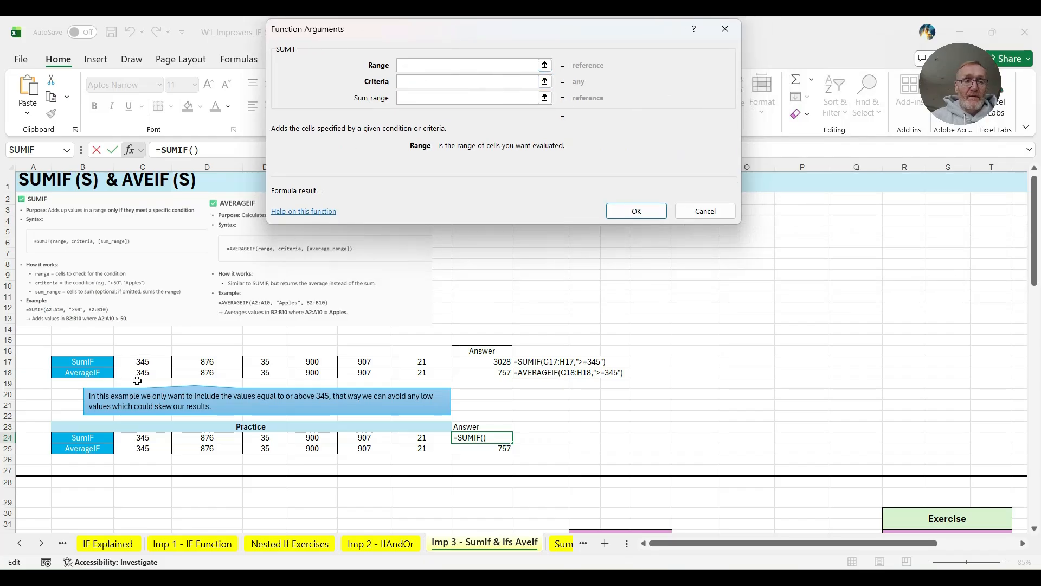
left_click_drag(145, 437, 407, 438)
left_click(405, 81)
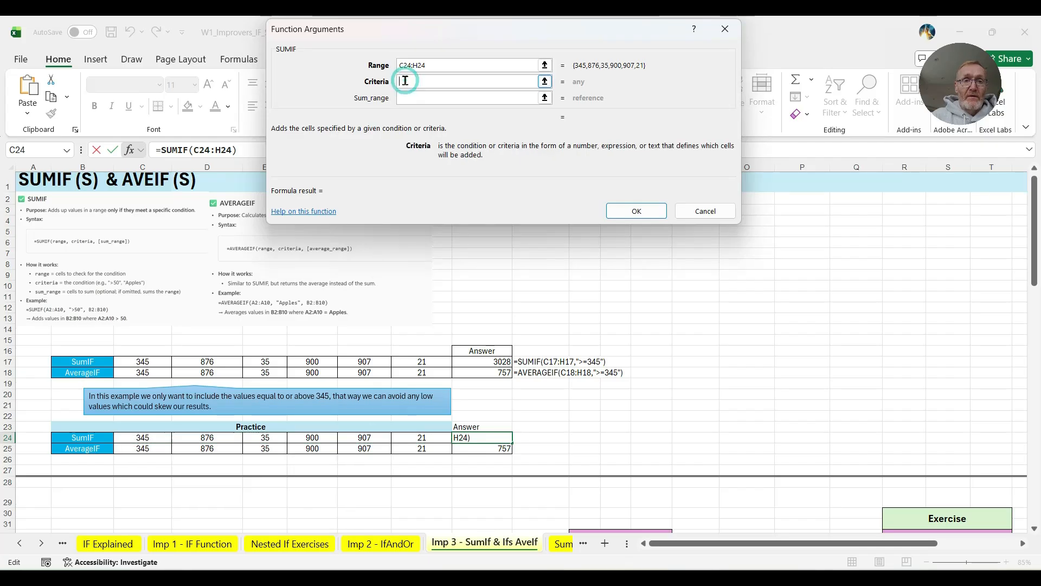
type(">")
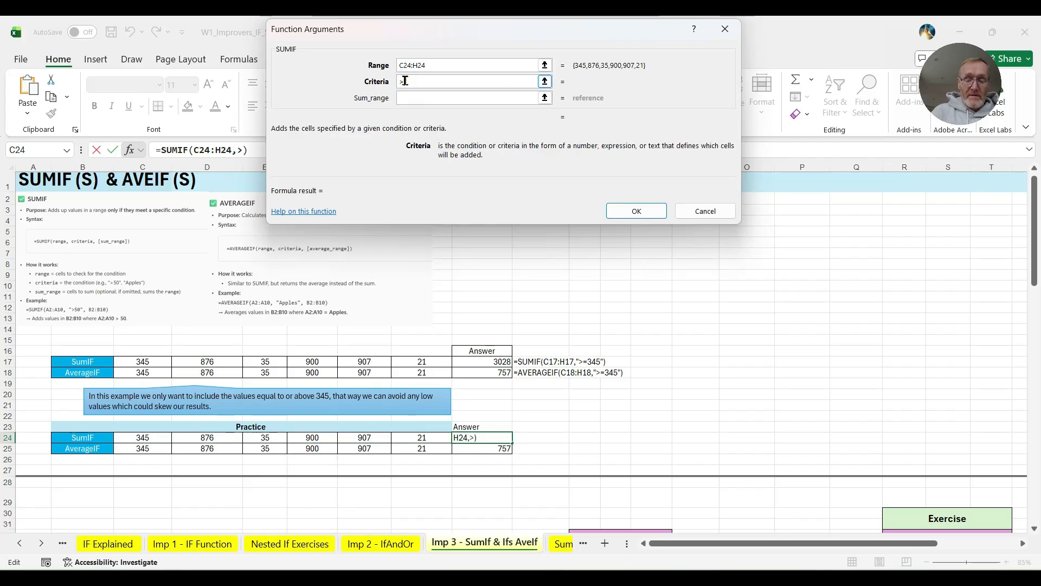
type("=345")
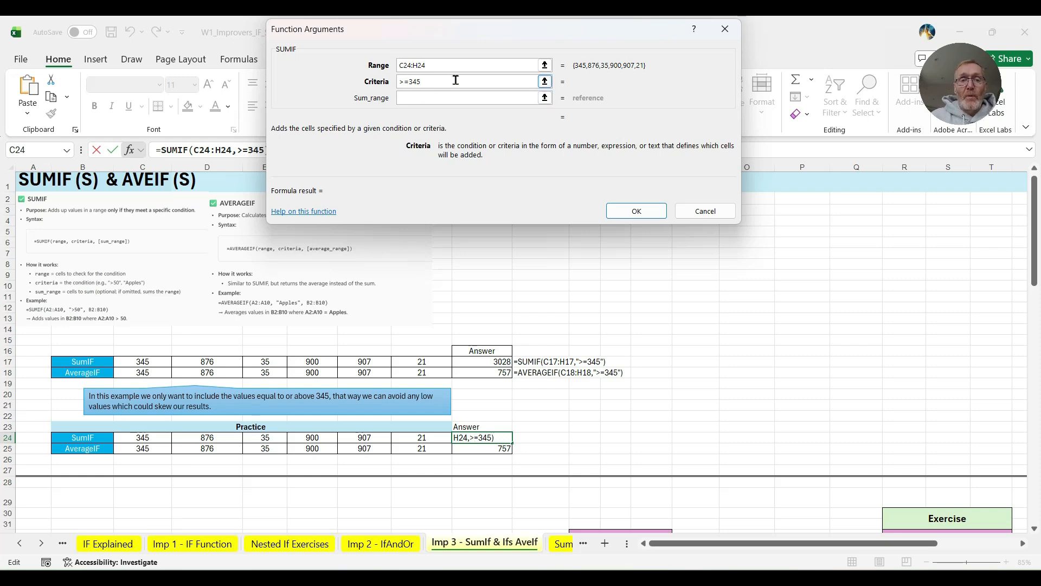
left_click(626, 212)
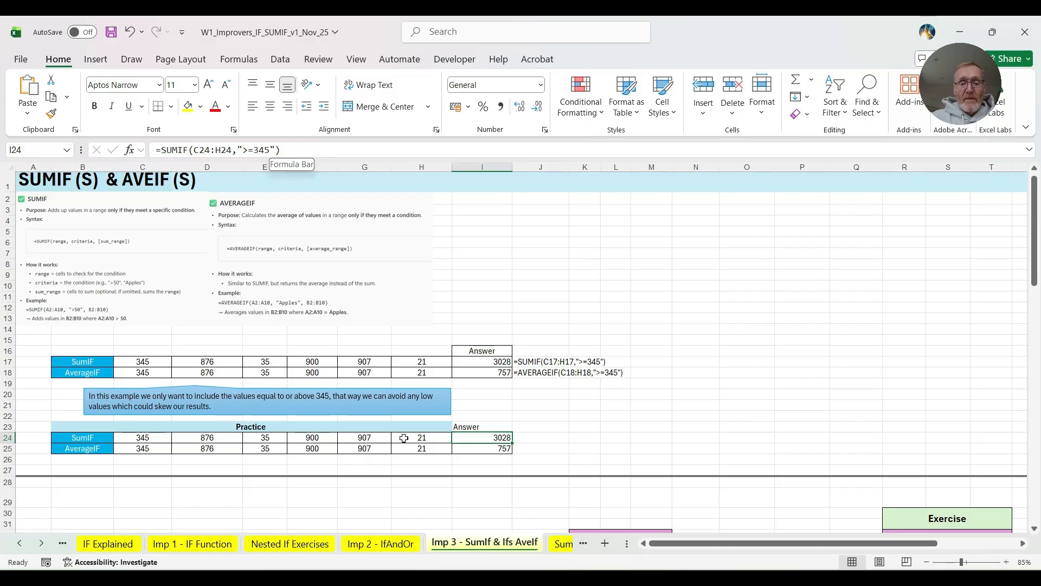
- Start a SUMIFS formula in L36, the "A-class. All Model Years" total, with the Value cells I41:I59 as sum range
scroll(411, 414, "down", 1)
scroll(411, 414, "down", 10)
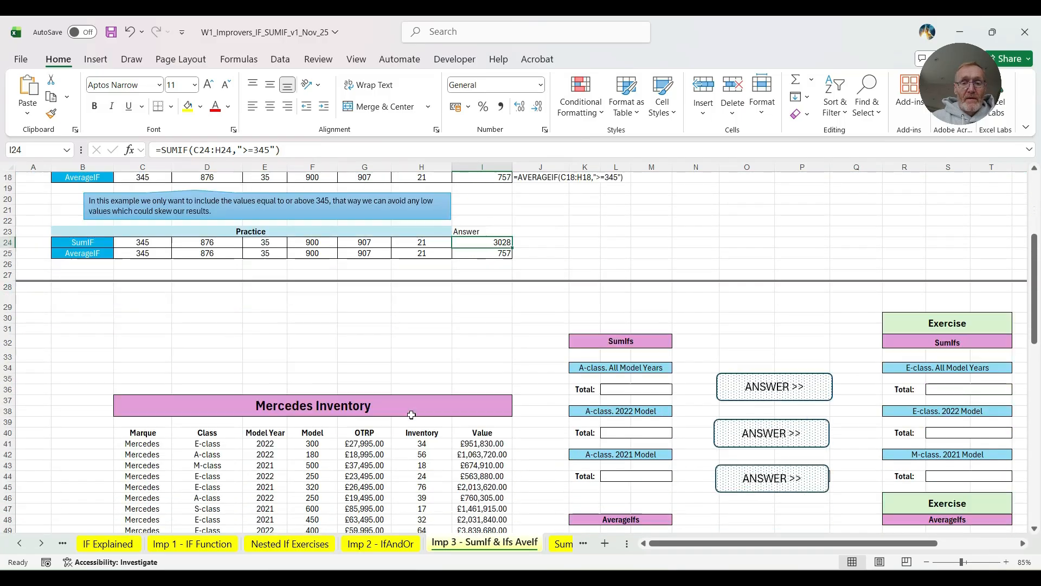
scroll(412, 416, "down", 2)
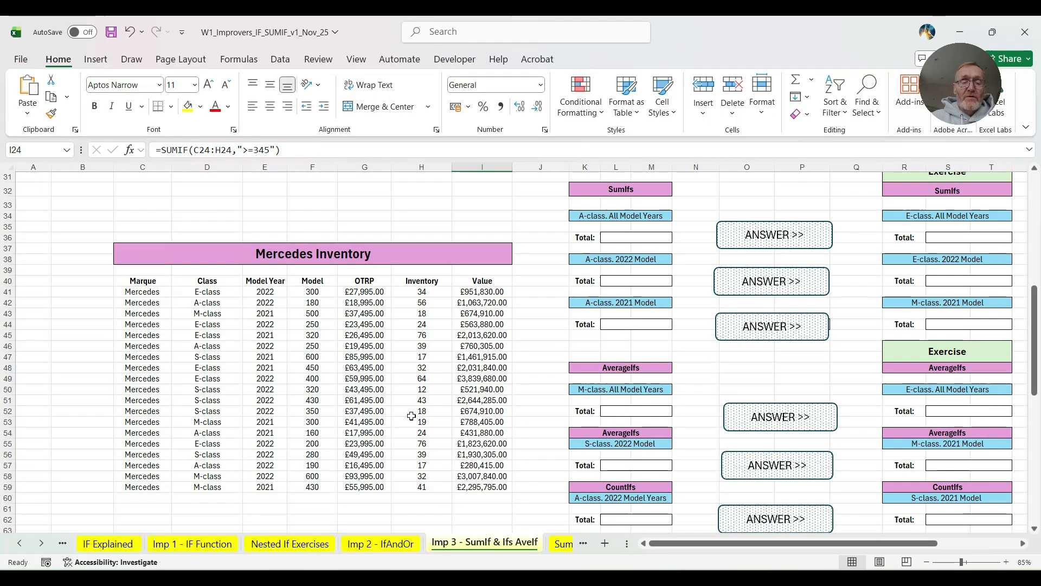
scroll(412, 416, "up", 1)
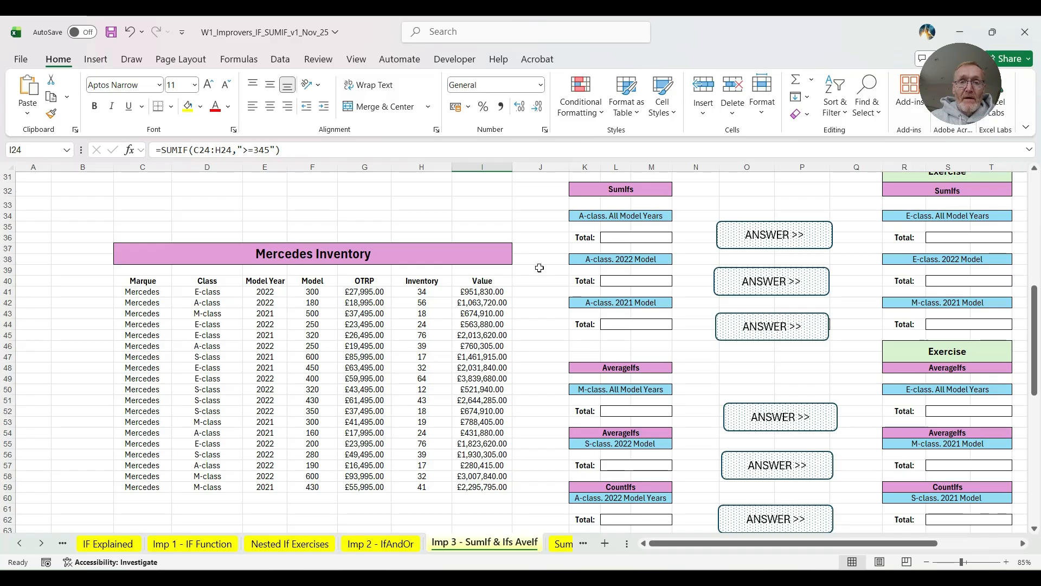
left_click(625, 237)
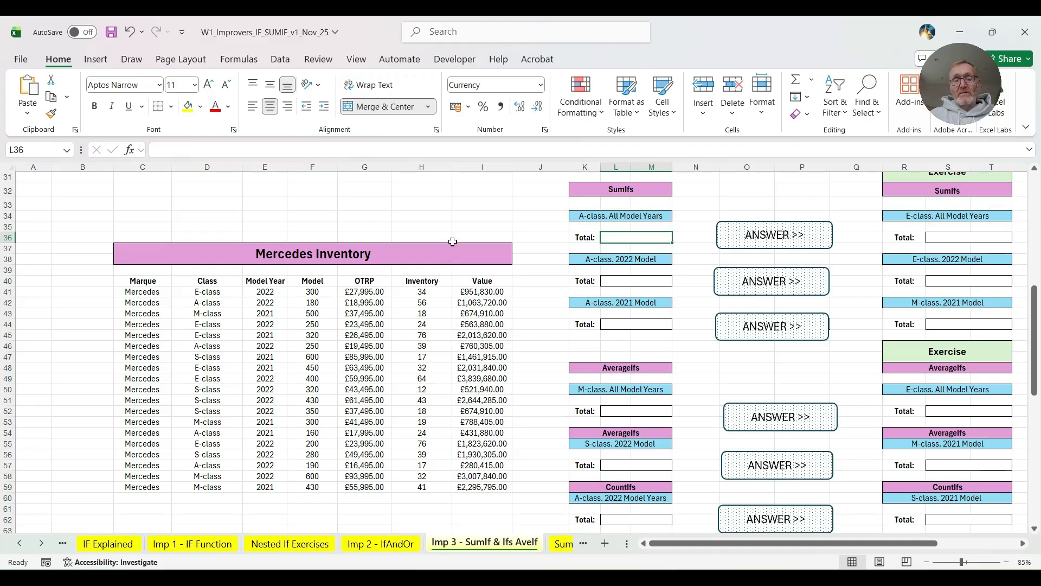
type("=s")
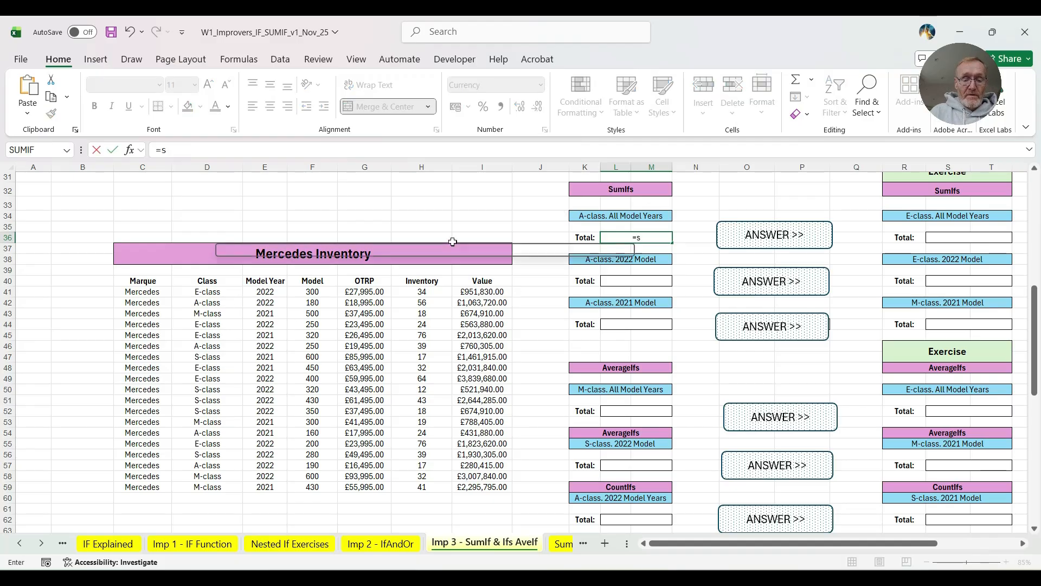
type("umifs")
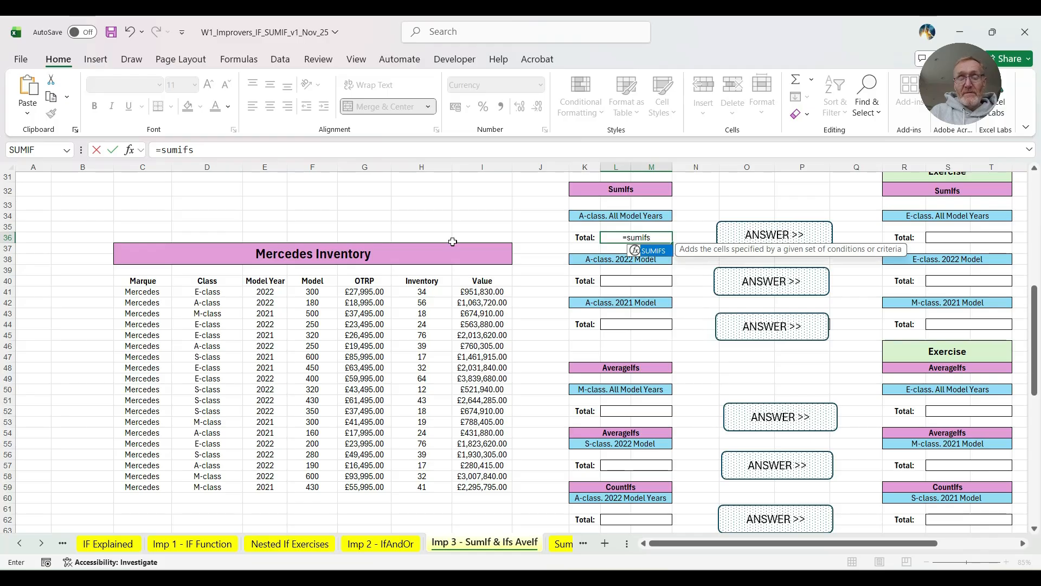
type("*")
key("BackSpace")
type("(")
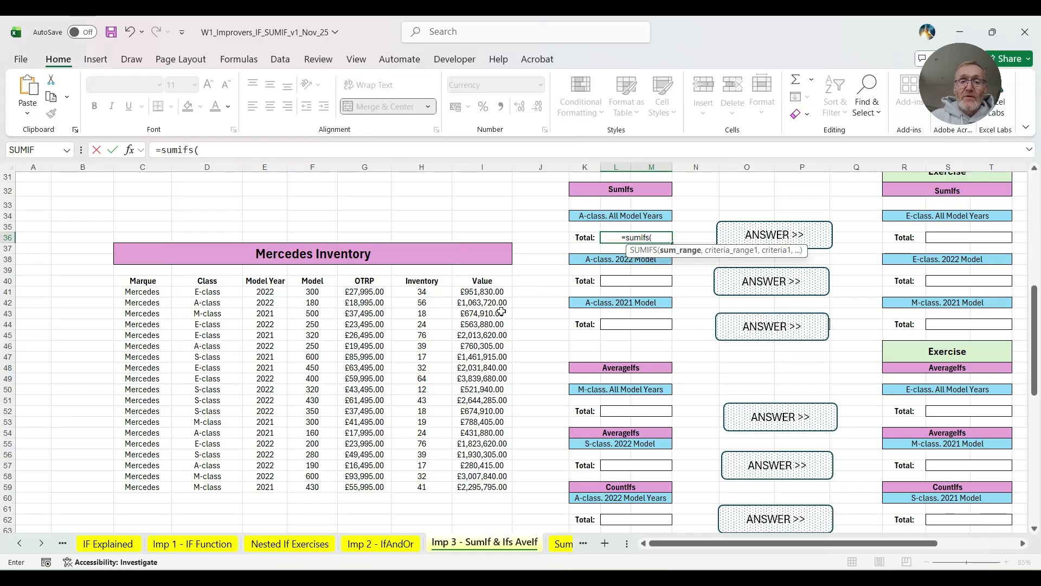
left_click_drag(481, 294, 465, 484)
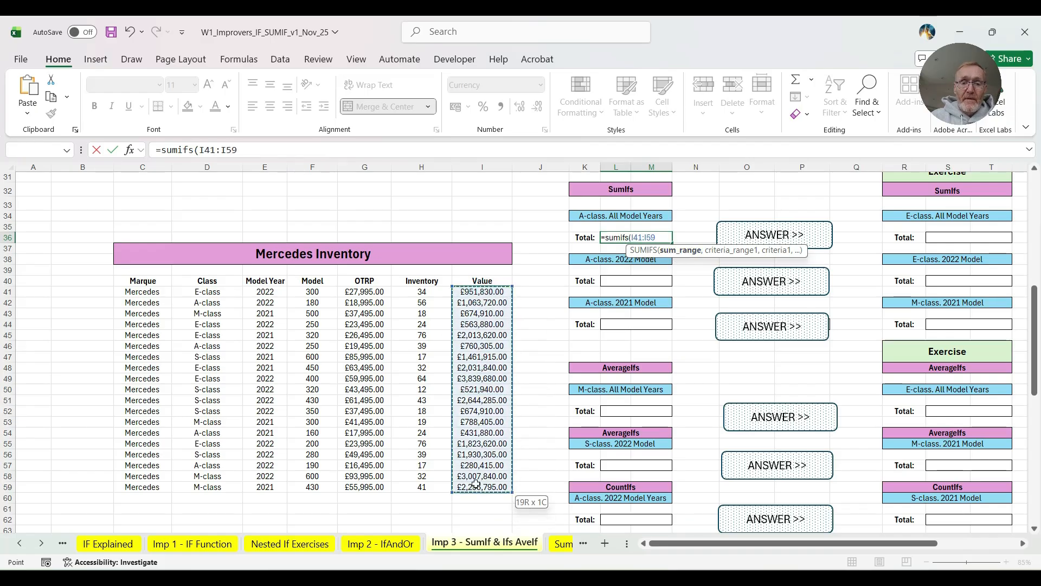
type(",")
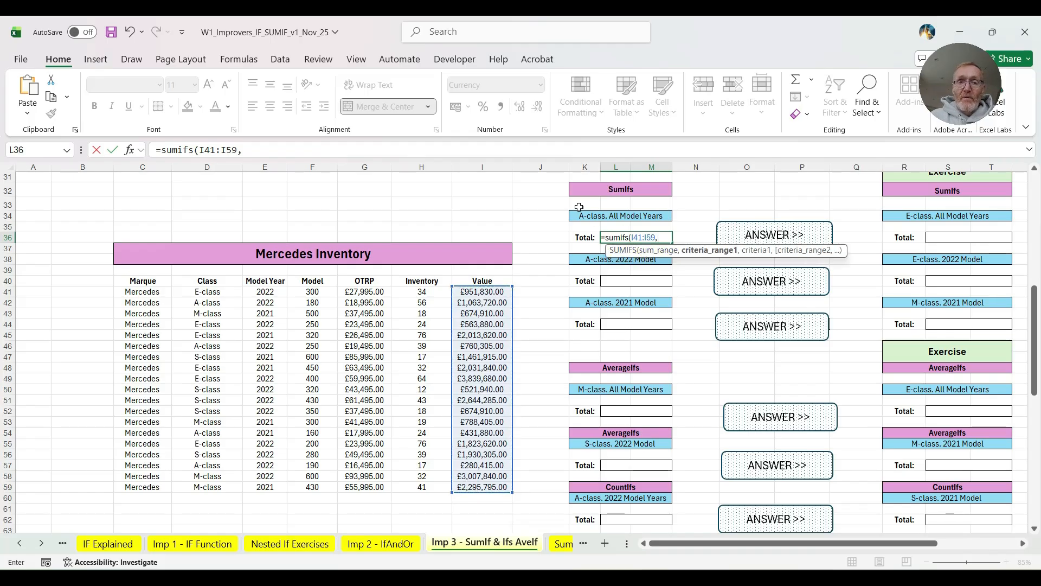
- Complete the SUMIFS formula in L36 with the Class cells D41:D59 as criteria range and D42 as the A-class criterion
left_click_drag(183, 292, 197, 487)
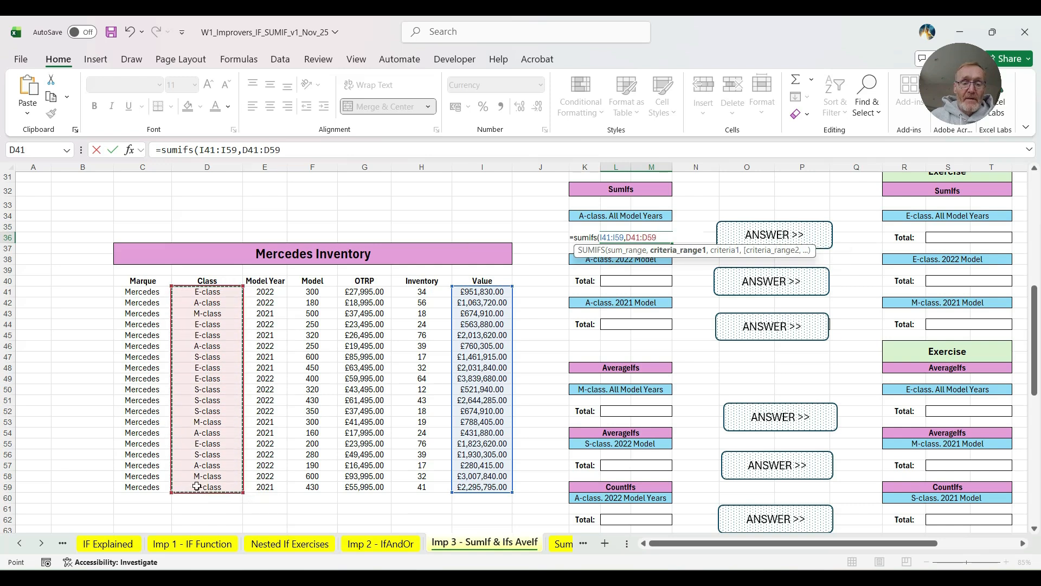
type(",")
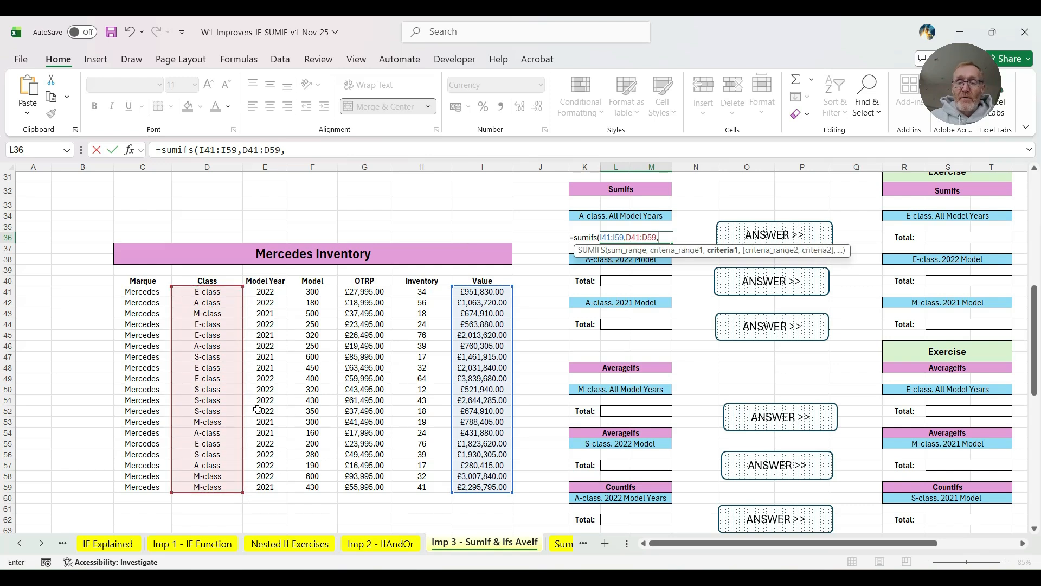
left_click(211, 304)
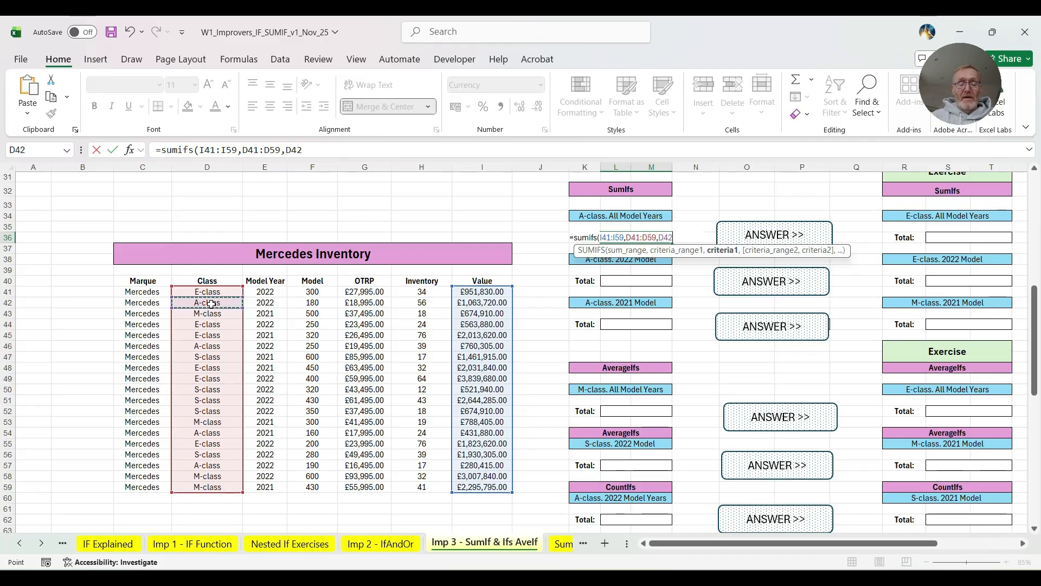
type(")")
key("Return")
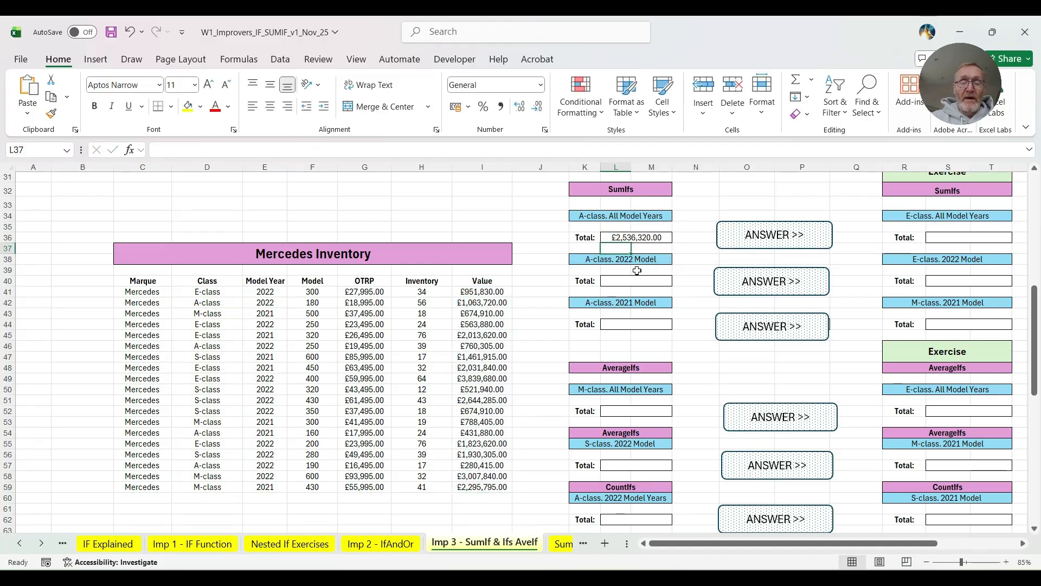
- Move the ANSWER shape beside the "A-class. All Model Years" total off cell O36 and check the formula in O36
left_click(723, 244)
left_click_drag(723, 244, 726, 269)
left_click(764, 239)
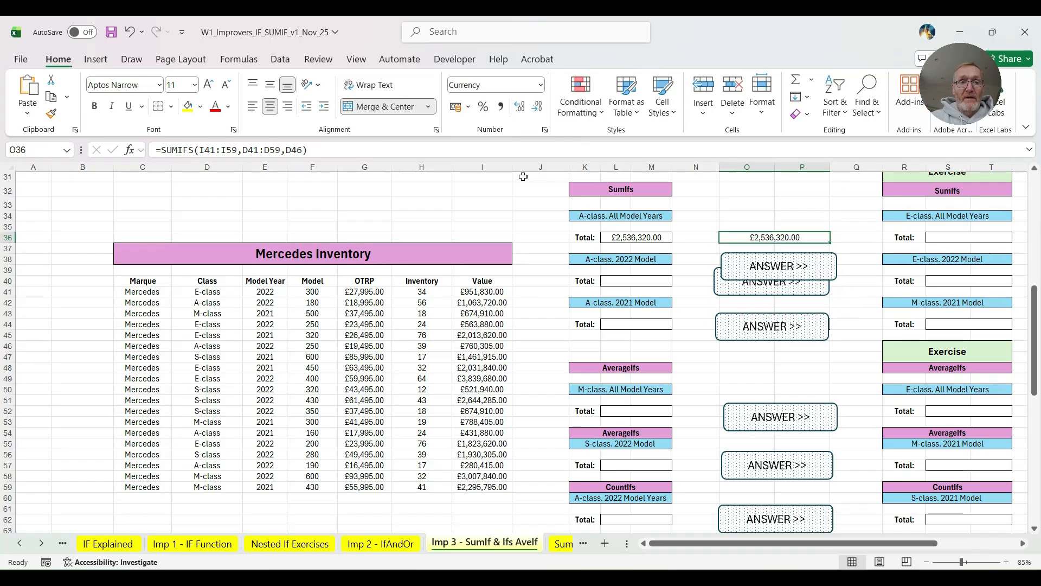
- Move the ANSWER shape back over O36 and start a SUMIFS formula in L40 with the Value cells I41:I59 as sum range
left_click_drag(727, 254, 725, 227)
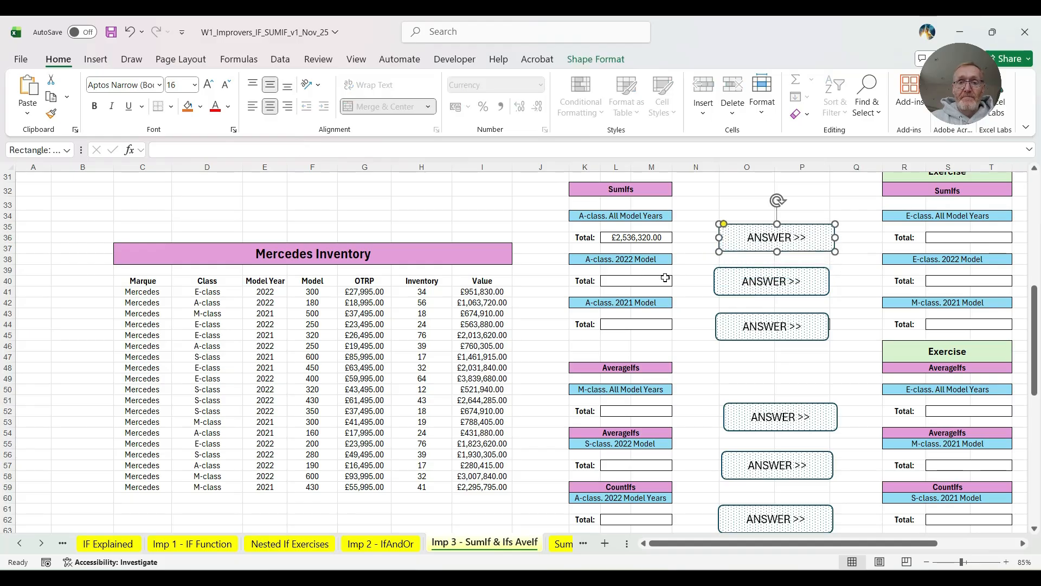
left_click(633, 278)
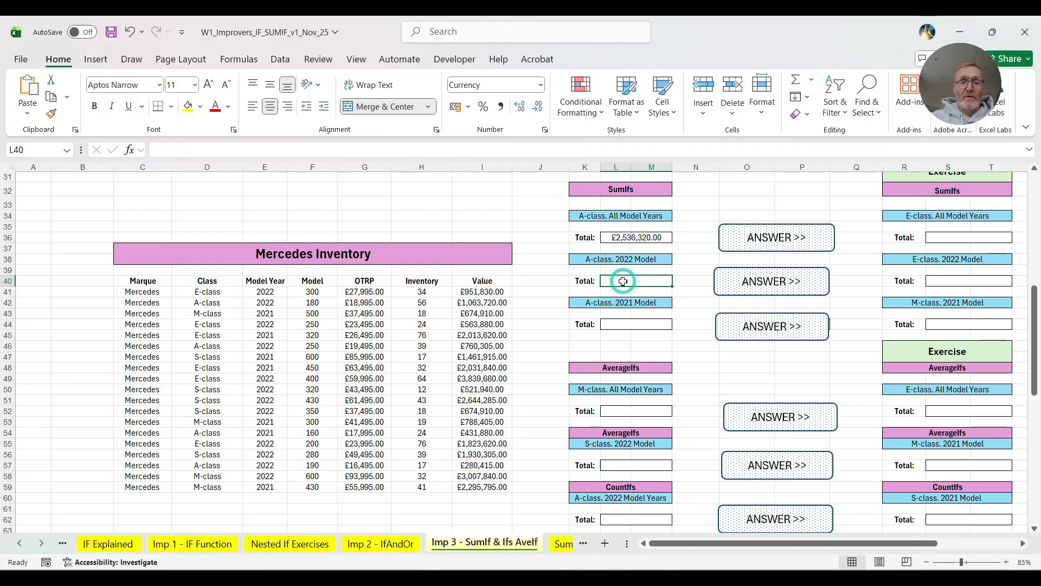
type("=sumi")
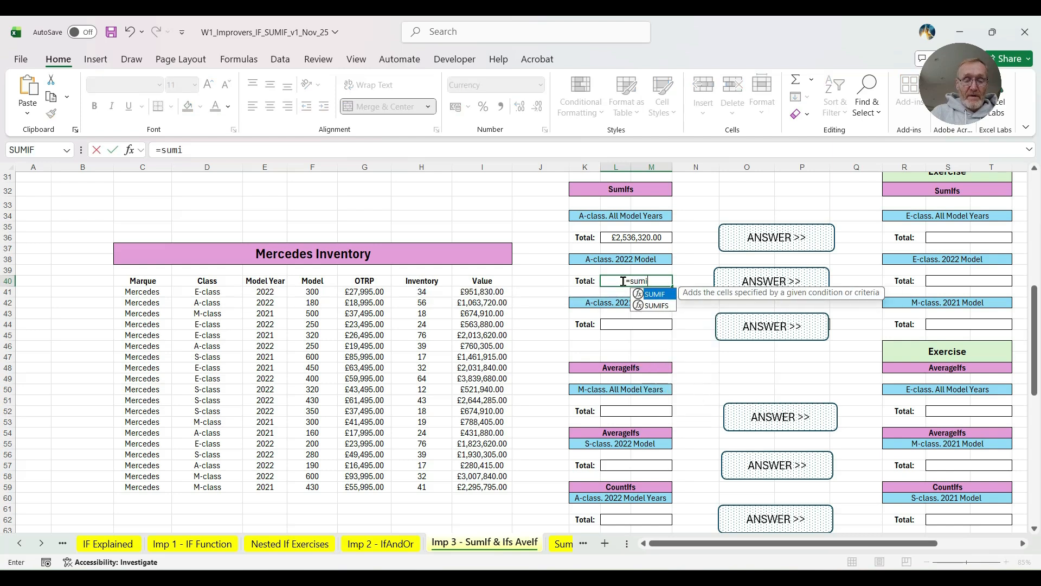
type("fs(")
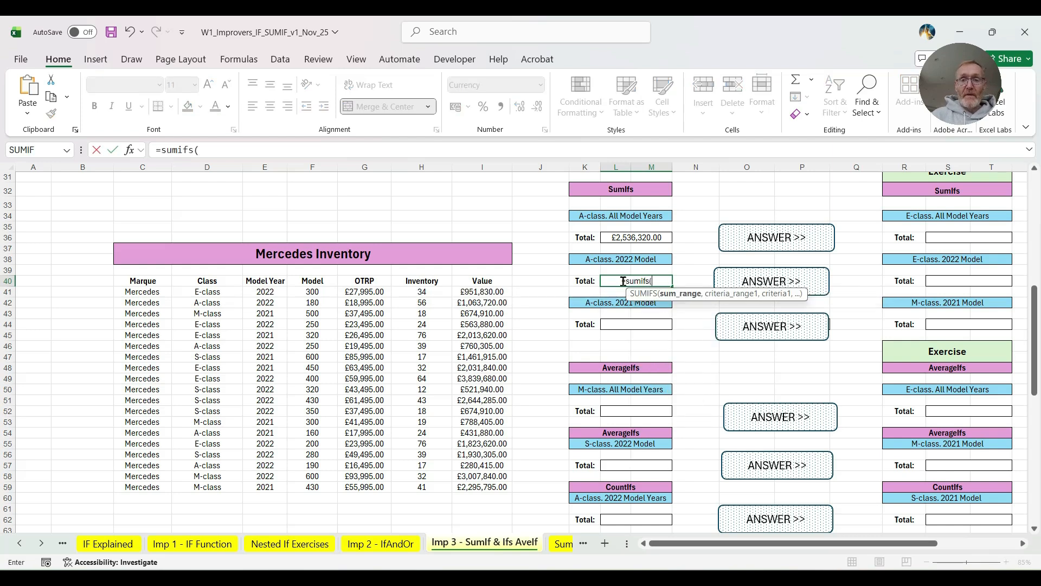
left_click_drag(483, 292, 475, 483)
type(",")
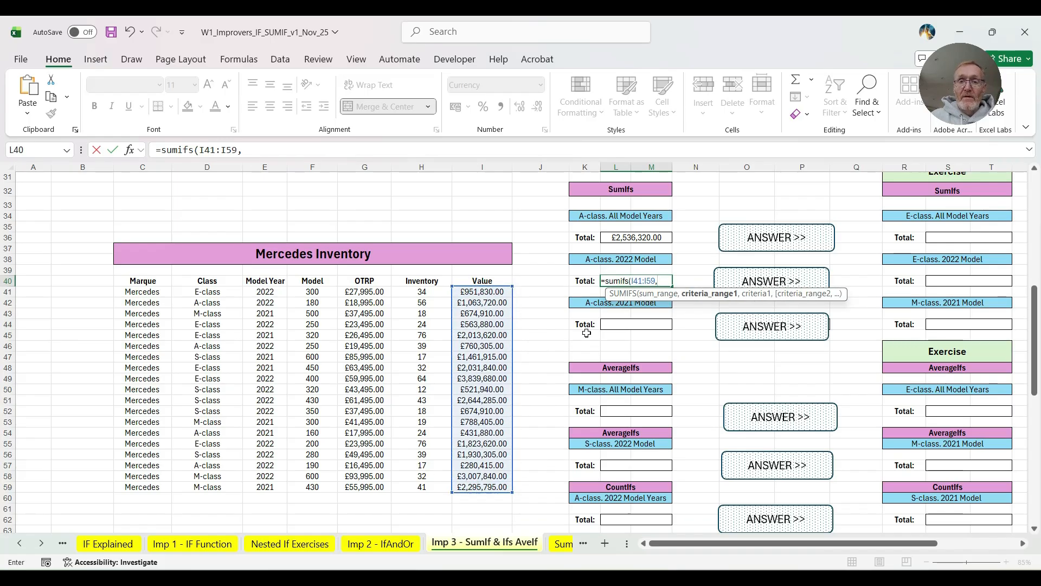
- Add the Class cells D41:D59 as first criteria range and D42 as the A-class criterion to the L40 formula
left_click_drag(216, 292, 209, 485)
type(",")
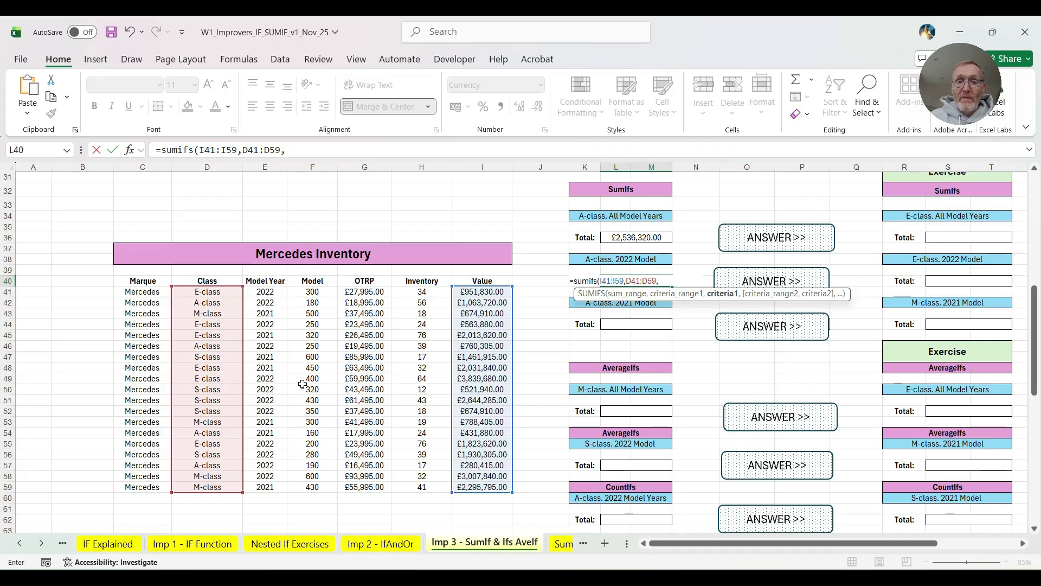
left_click(210, 303)
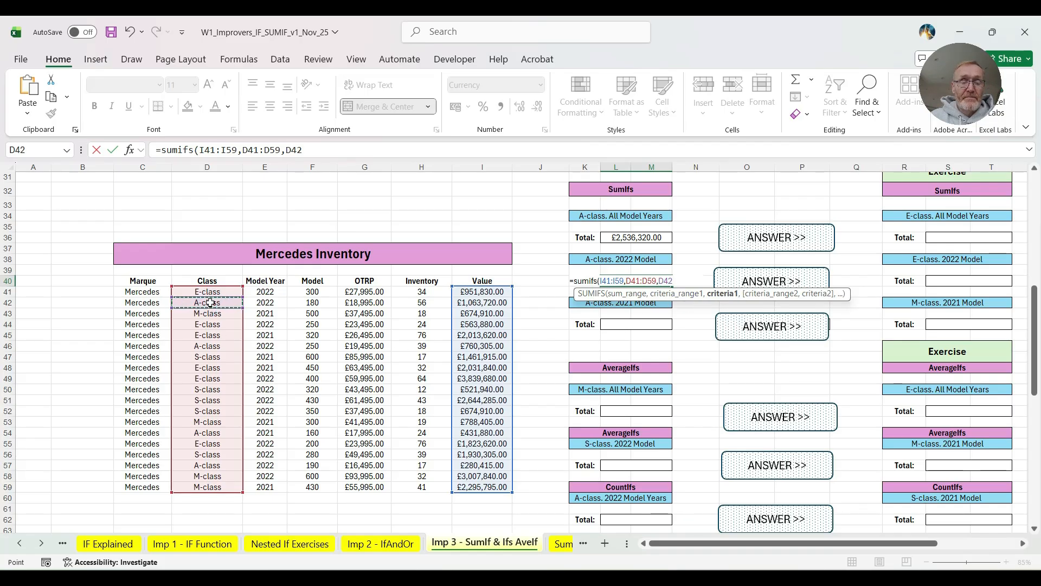
type(",")
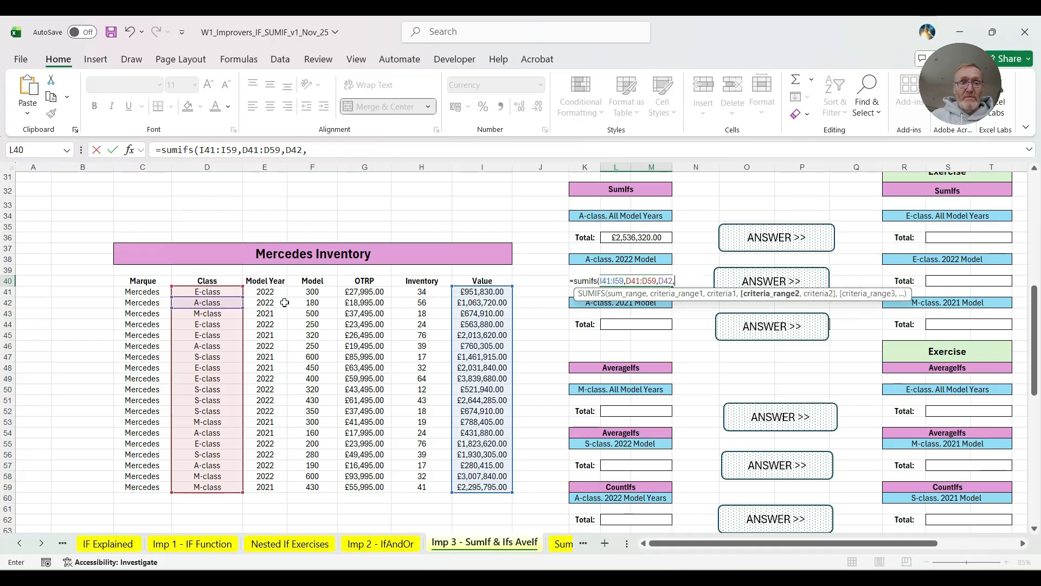
- Complete the L40 SUMIFS formula with the Model Year cells E41:E59 as second criteria range and E41 as the 2022 criterion
left_click_drag(270, 292, 280, 495)
type(",")
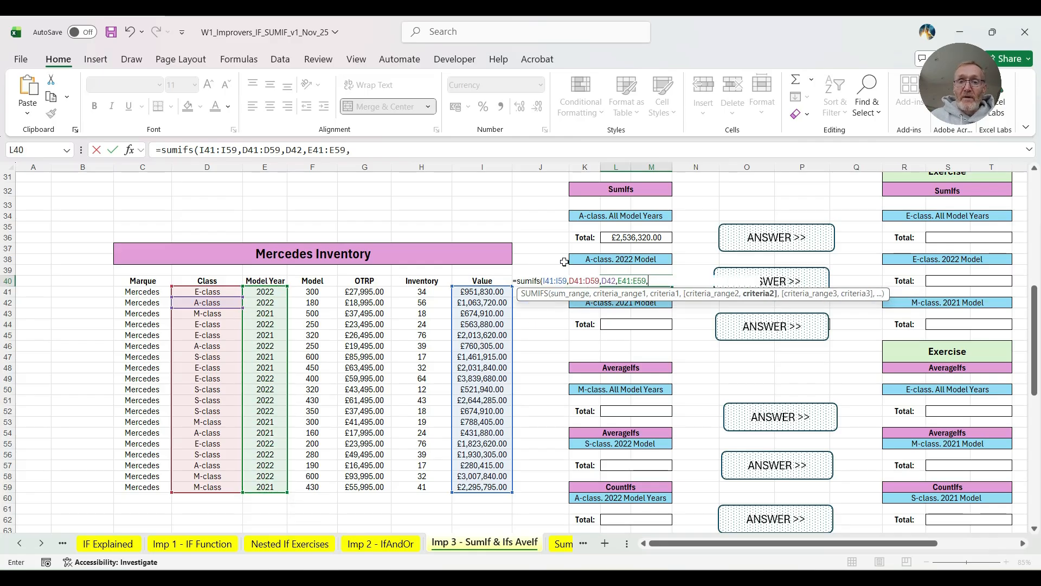
left_click(270, 292)
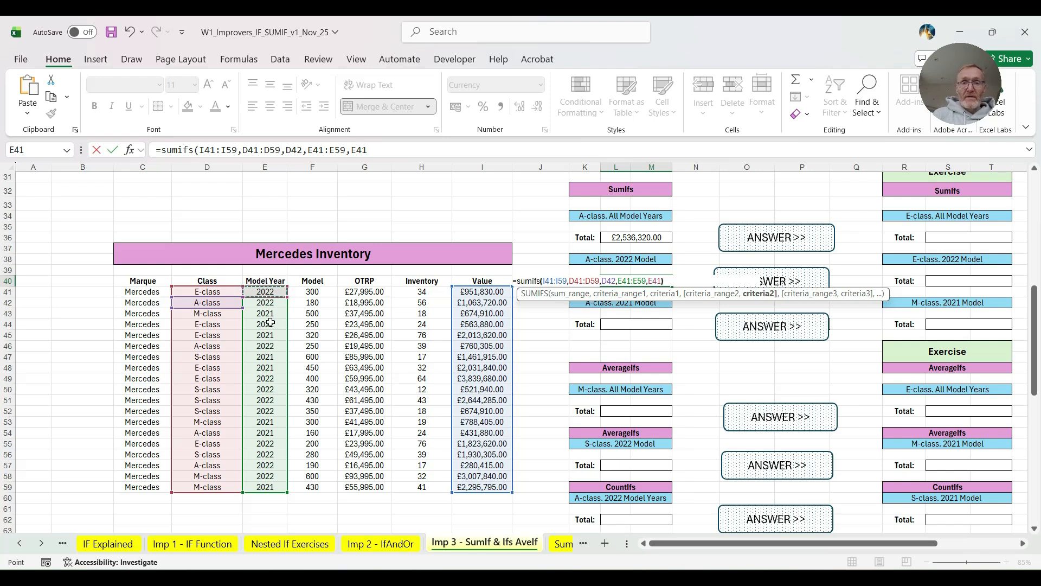
type(")")
key("Return")
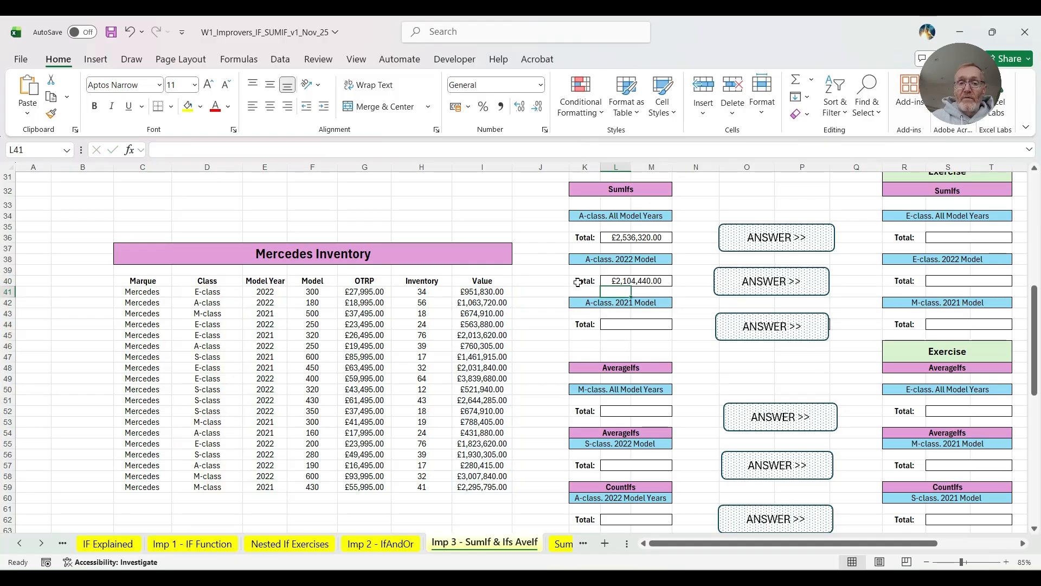
left_click(620, 283)
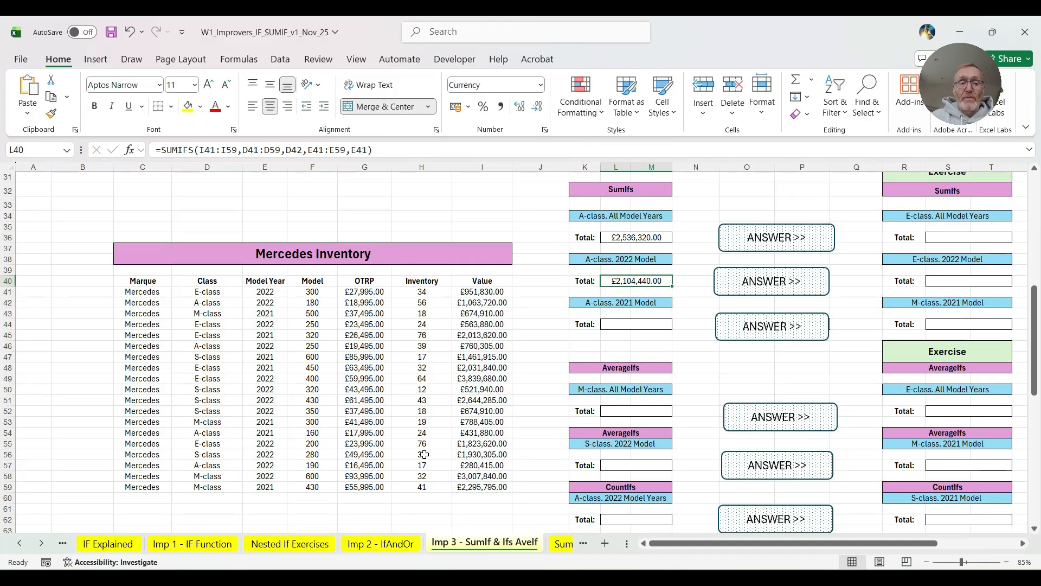
- Start an AVERAGEIFS formula in L52, under "M-class. All Model Years", with the Value cells I41:I59 as average range
left_click(617, 323)
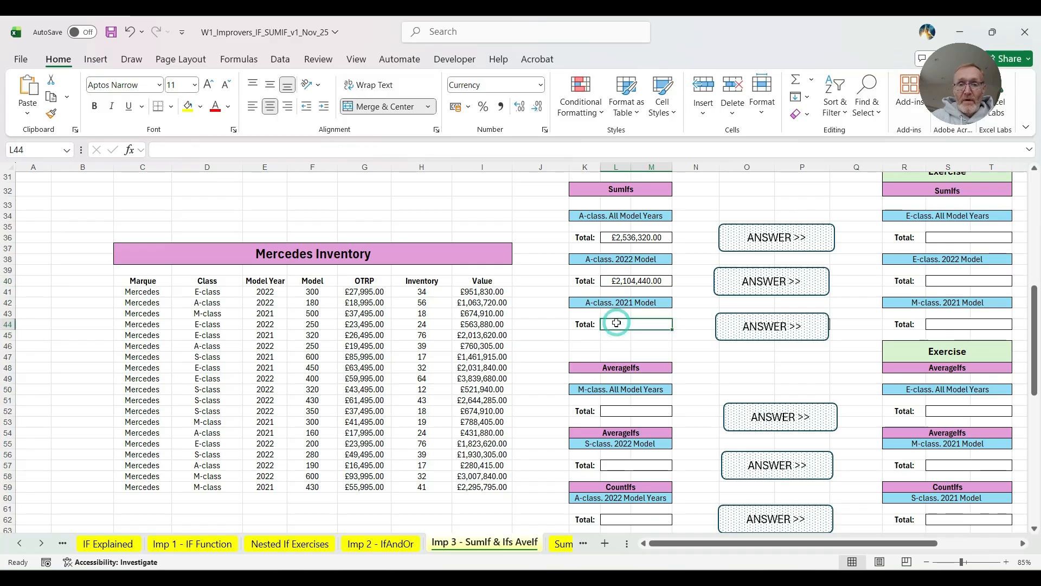
scroll(408, 368, "down", 2)
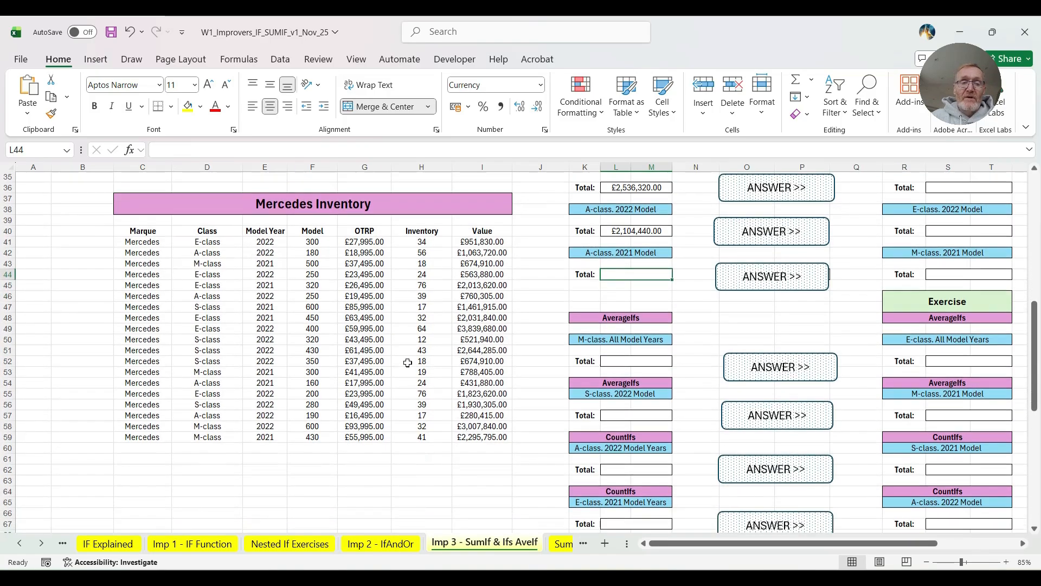
left_click(621, 359)
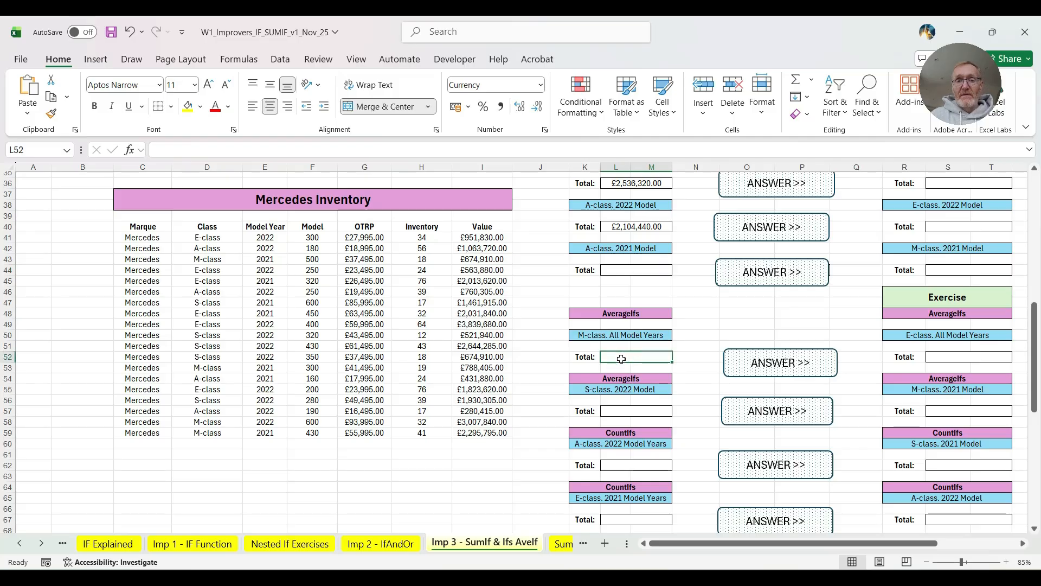
type("=averageifs(")
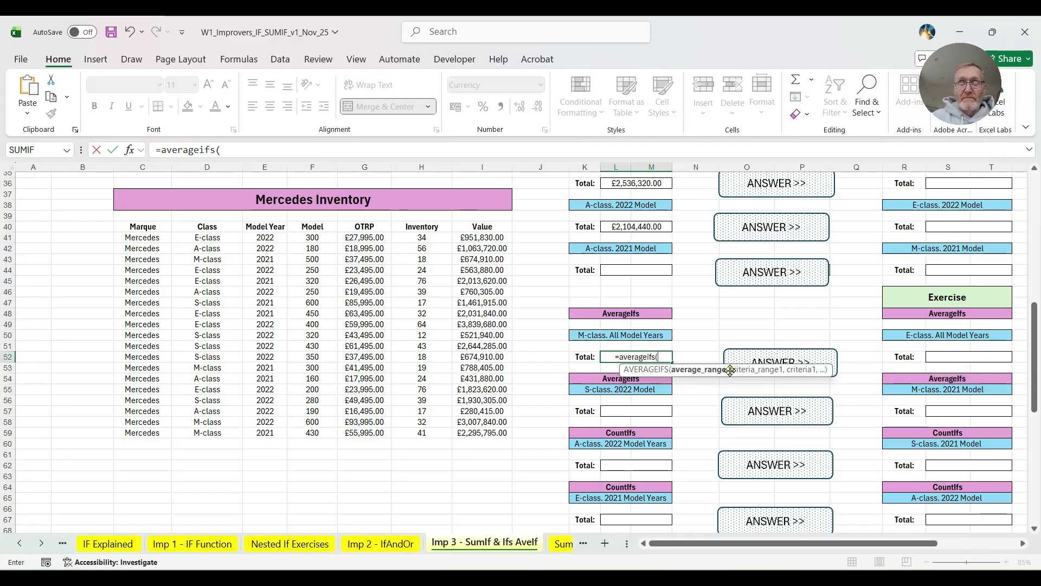
left_click_drag(485, 238, 484, 432)
type(",")
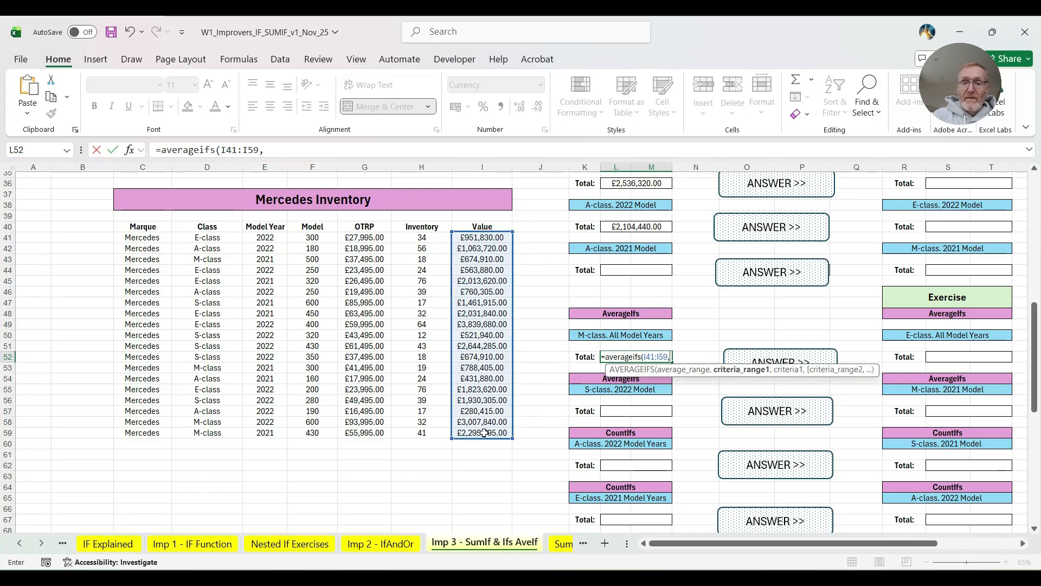
- Complete the AVERAGEIFS formula in L52 with the Class cells D41:D59 as criteria range and D43 as the M-class criterion
left_click_drag(216, 242, 207, 431)
type(",")
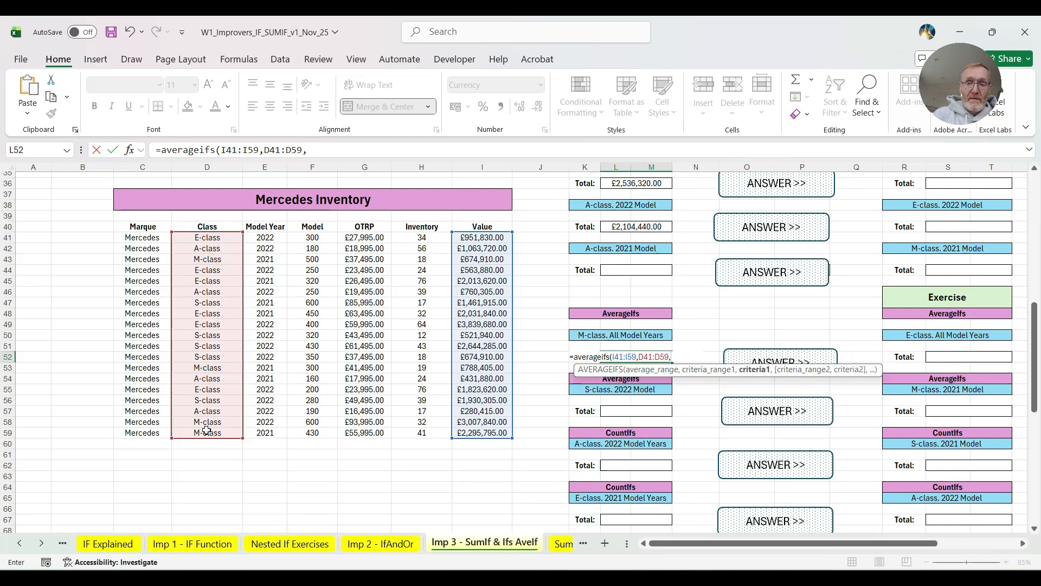
left_click(205, 259)
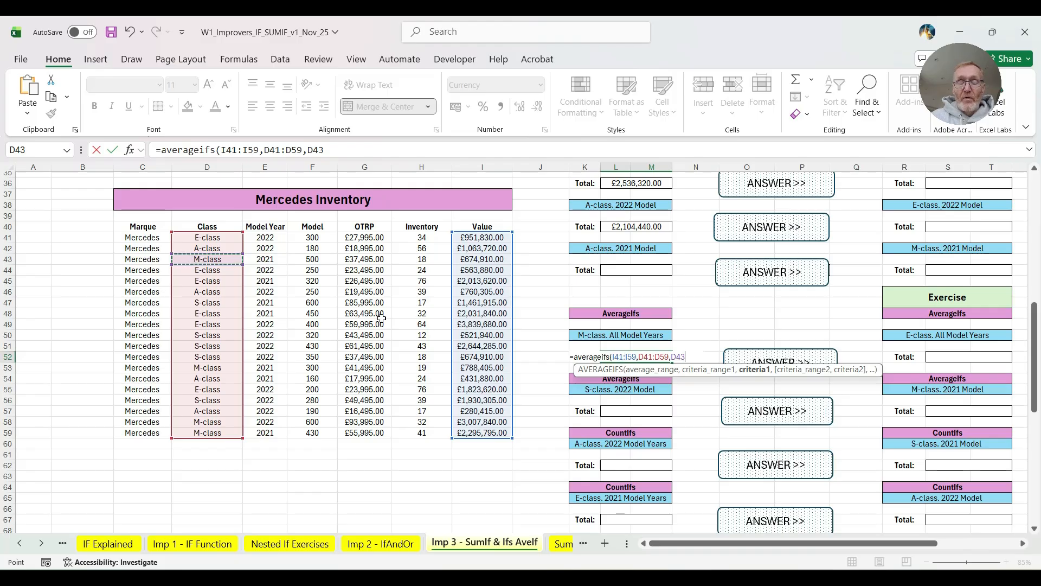
type(")")
key("Return")
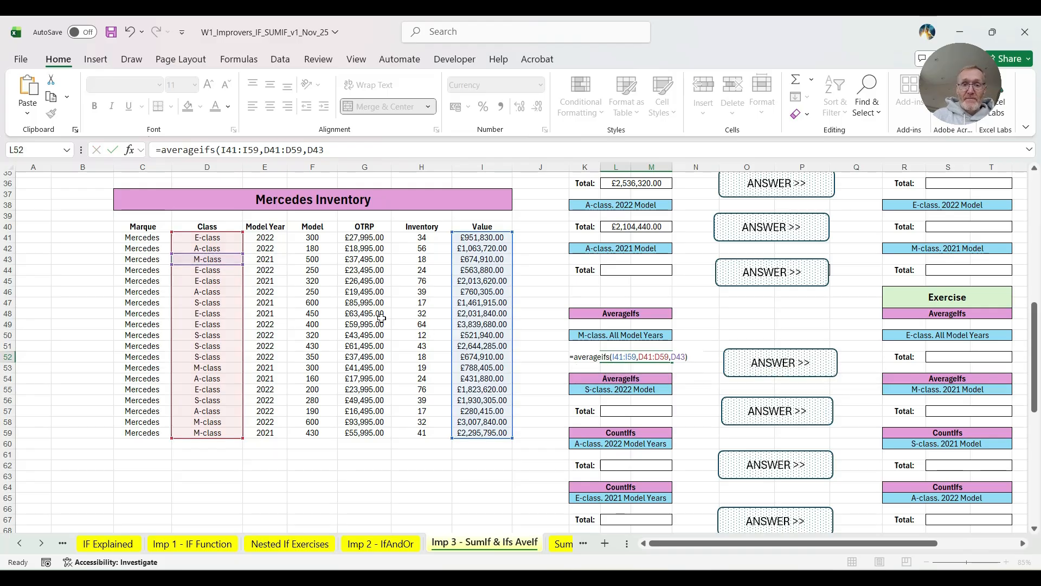
- Start an AVERAGEIFS formula in L57, under "S-class. 2022 Model", with the Value cells I41:I59 as average range
left_click(625, 412)
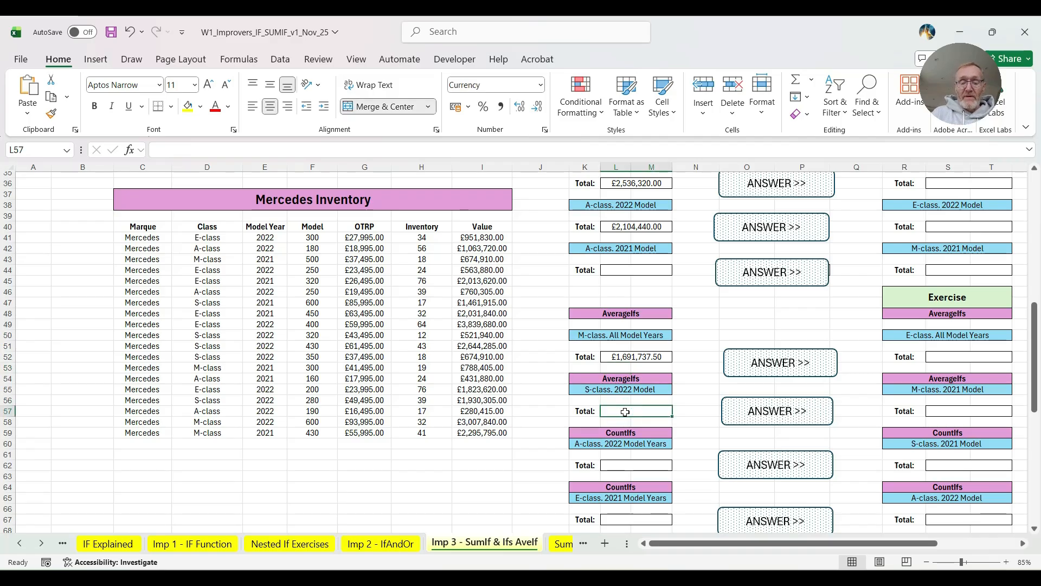
type("=")
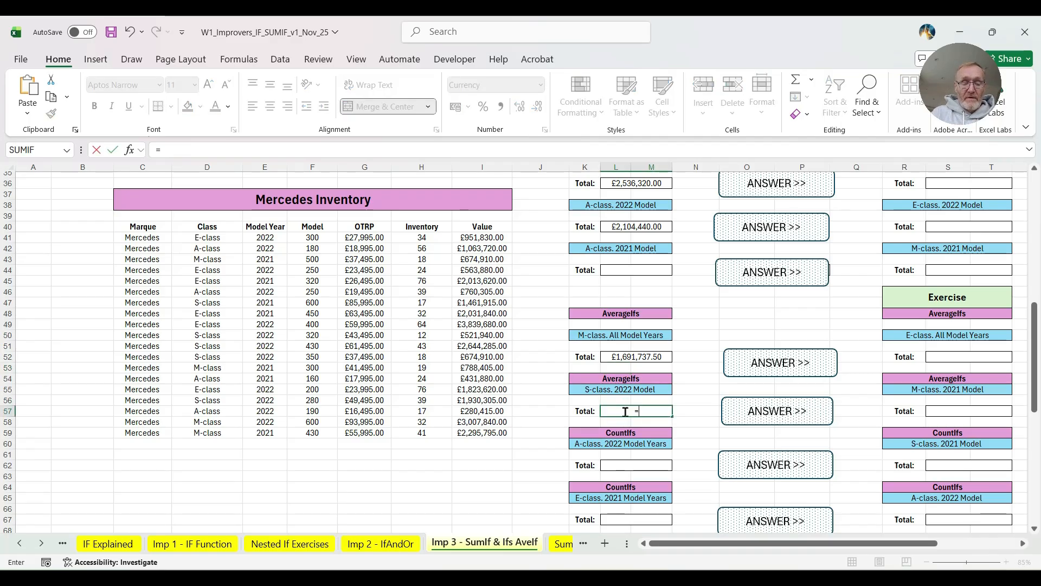
type("a")
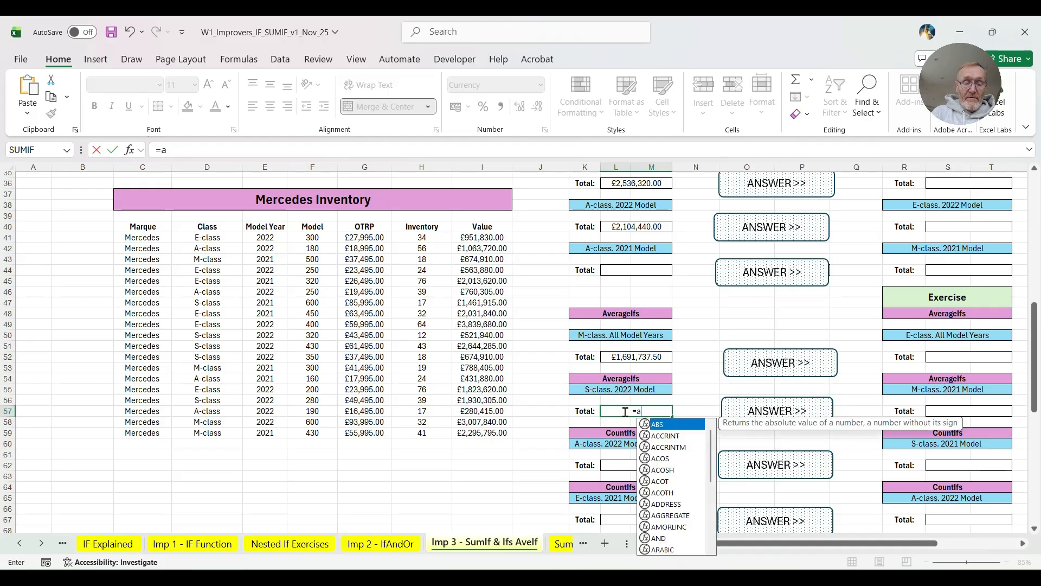
type("verageifs(")
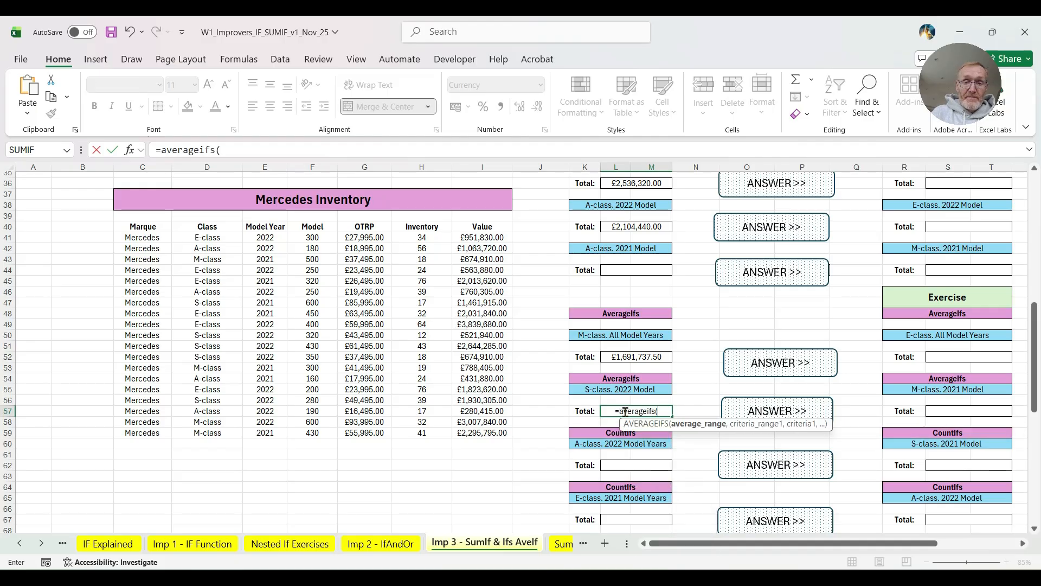
left_click_drag(486, 238, 485, 431)
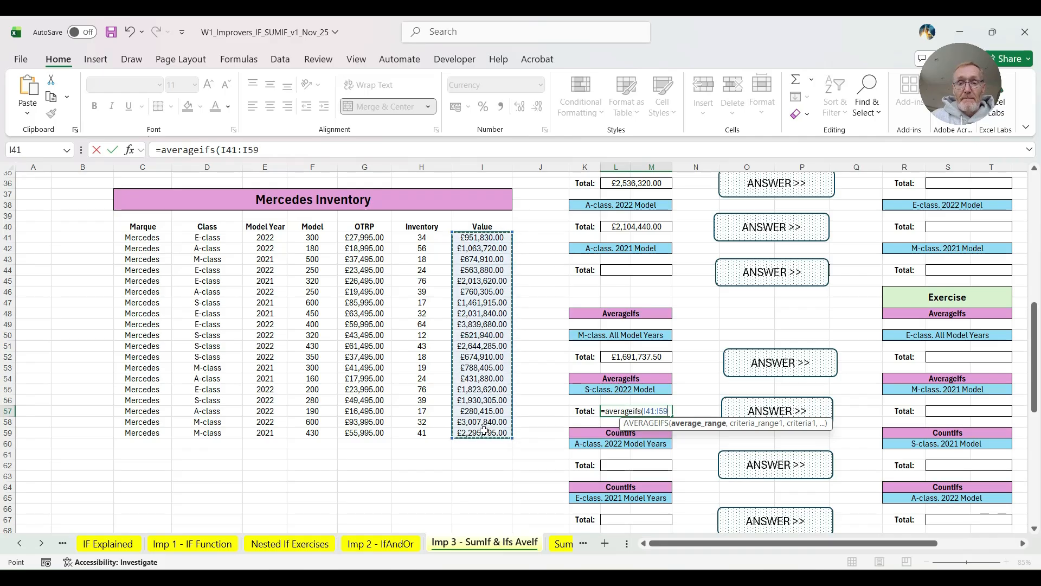
type(",")
- Add the Class cells D41:D59 as first criteria range and D50 as the S-class criterion to the L57 formula
left_click_drag(210, 237, 206, 430)
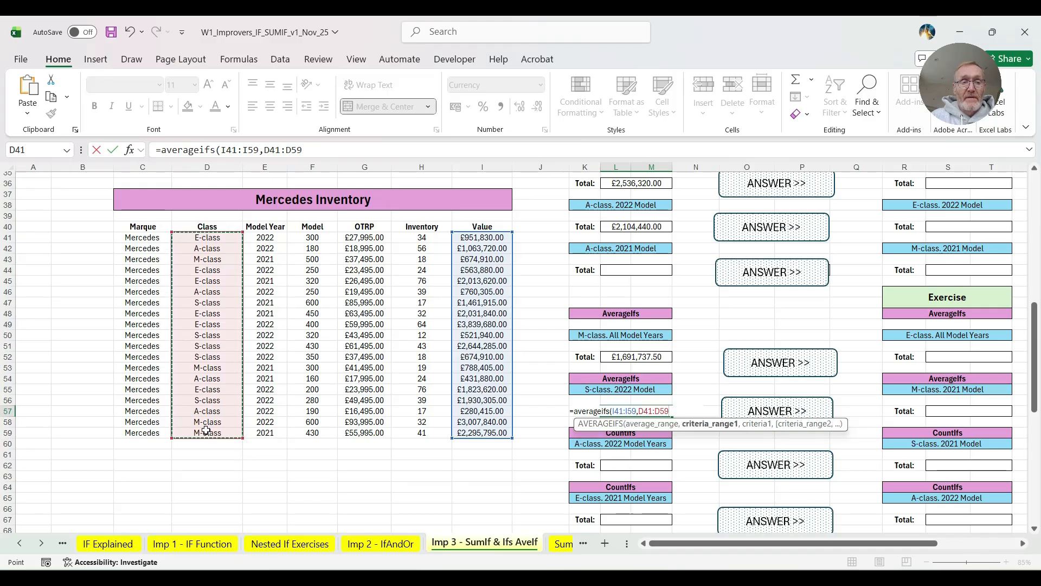
type(",")
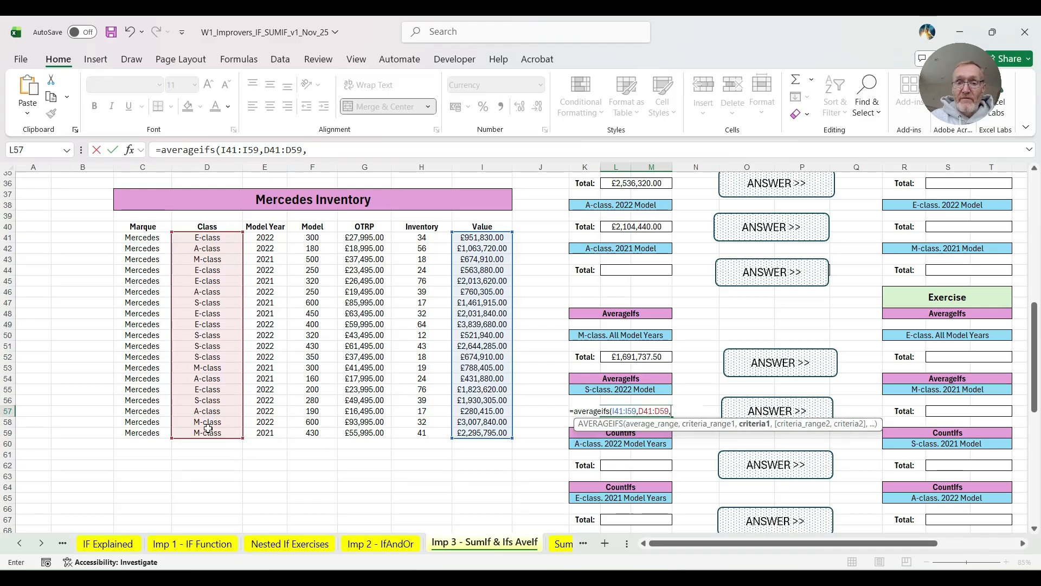
left_click(215, 335)
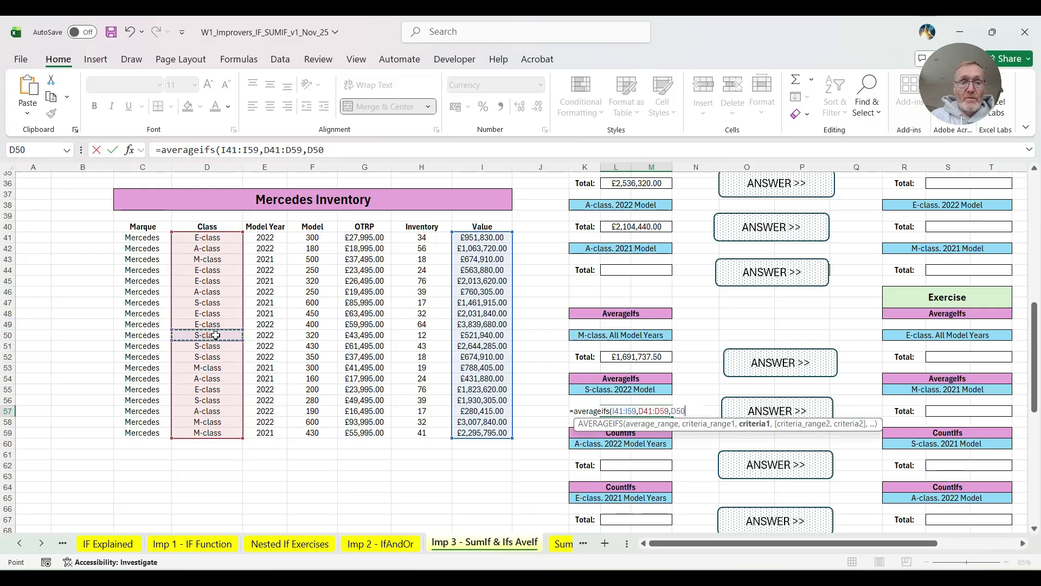
type(",")
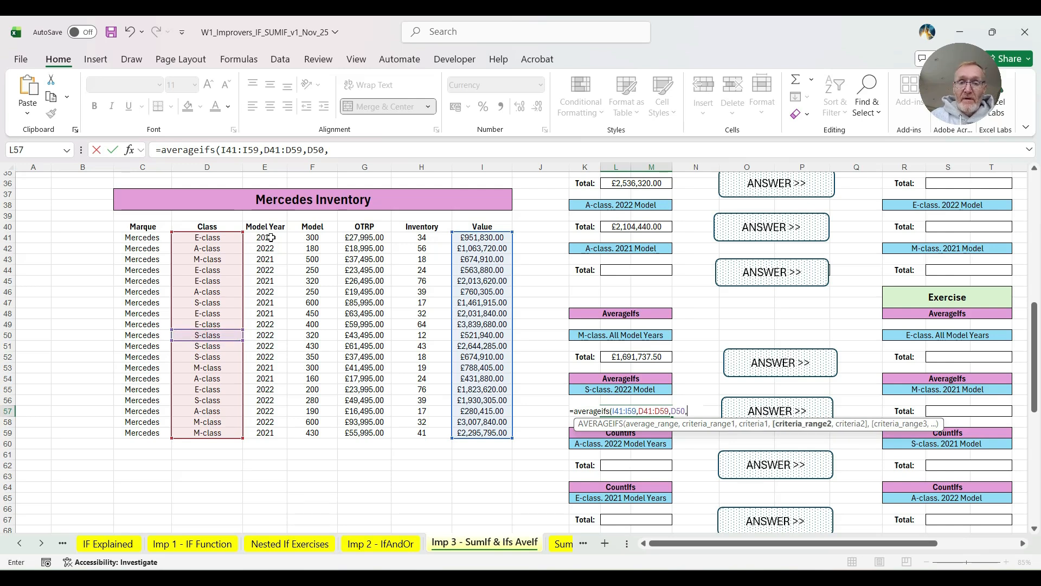
- Complete the L57 AVERAGEIFS formula with the Model Year cells E41:E59 as second criteria range and E41 as the 2022 criterion
left_click_drag(270, 238, 273, 430)
type(",")
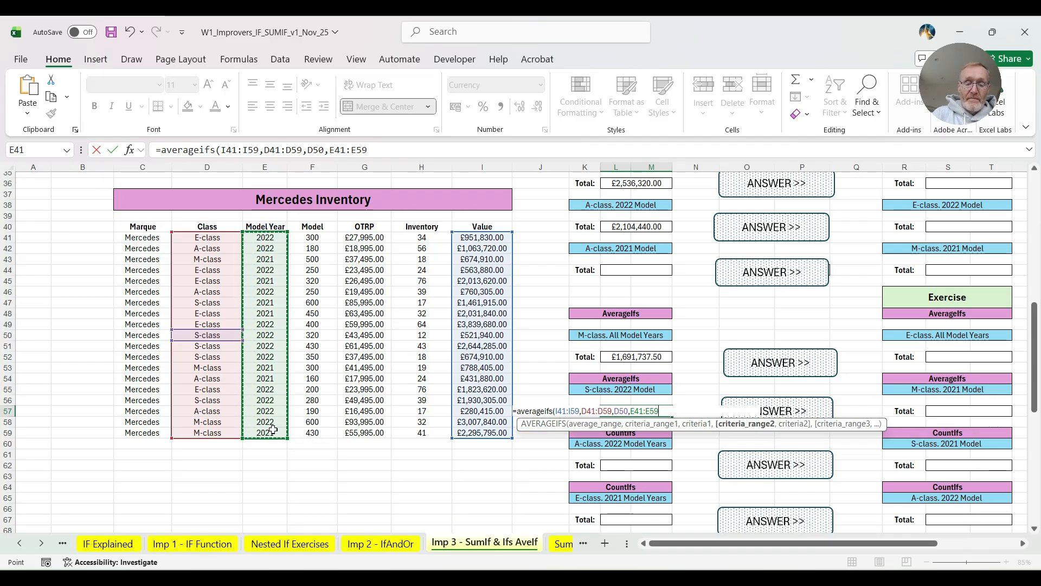
left_click(273, 238)
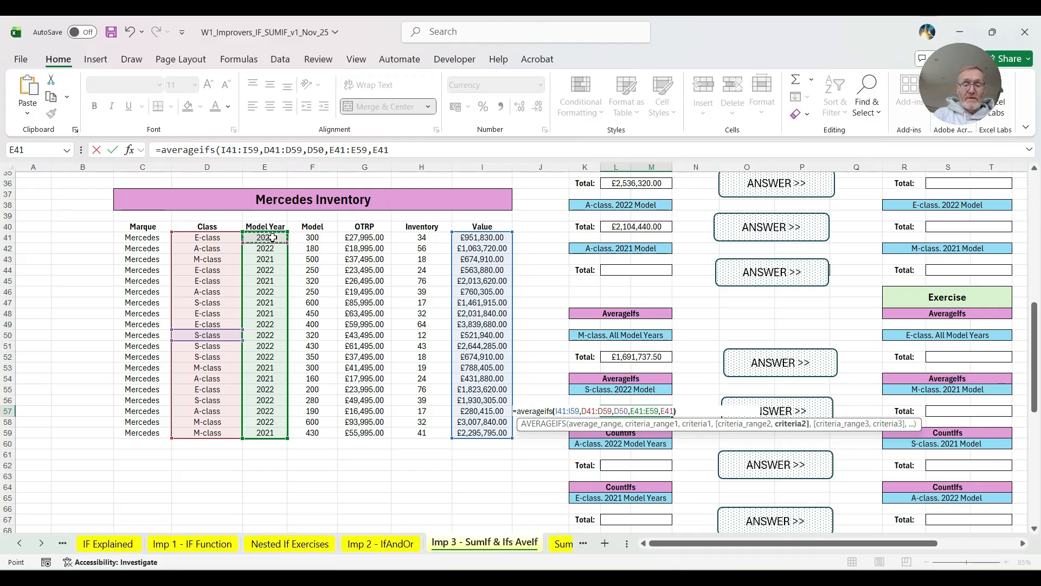
key("Return")
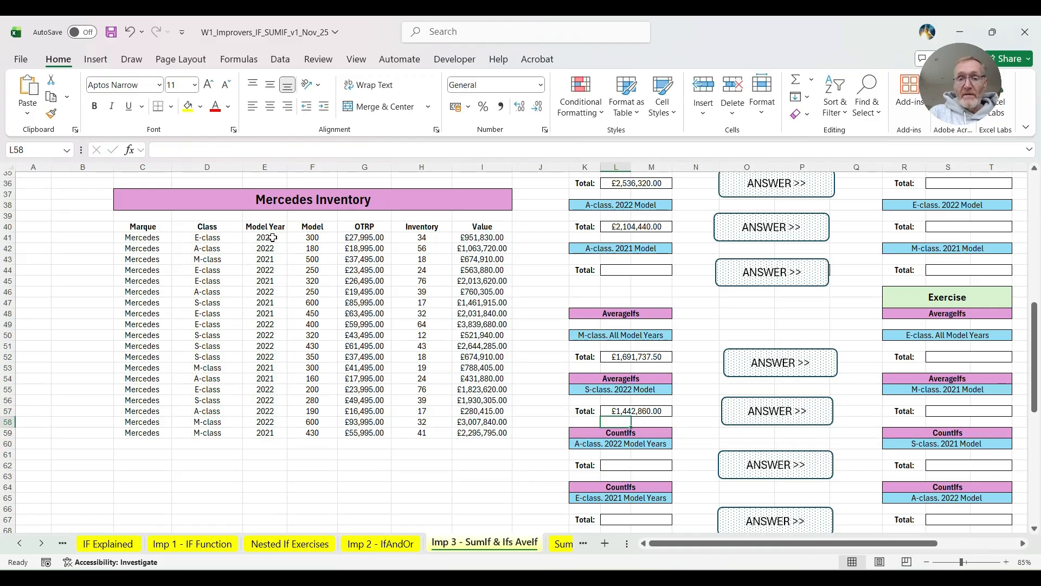
scroll(272, 241, "down", 1)
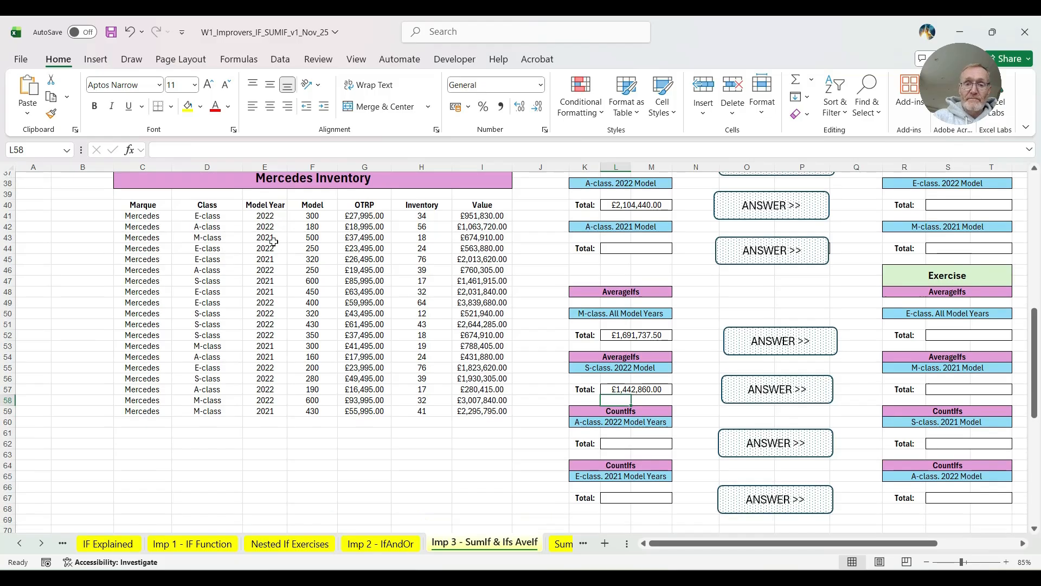
scroll(591, 418, "down", 2)
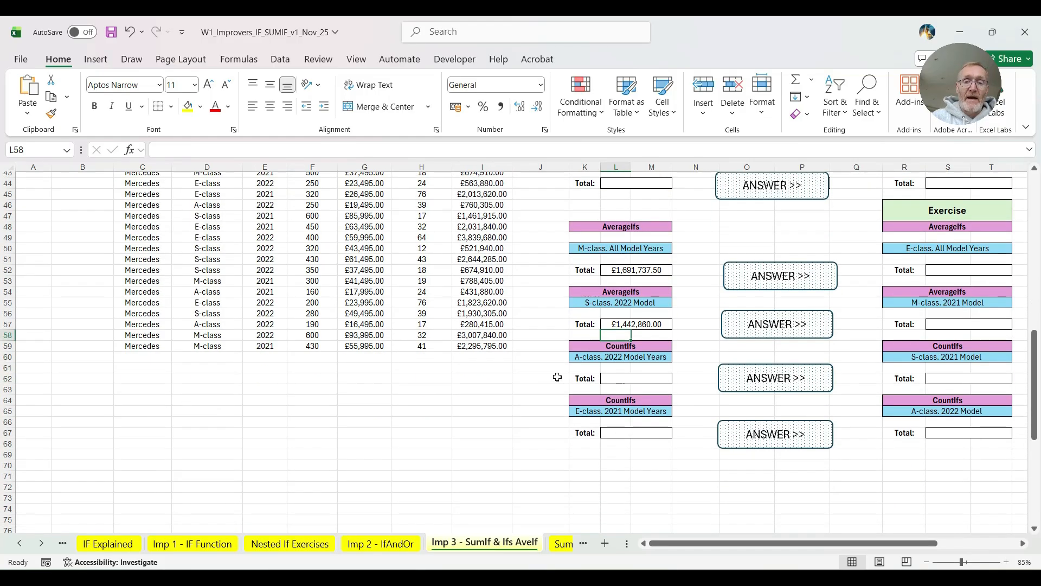
scroll(559, 375, "up", 2)
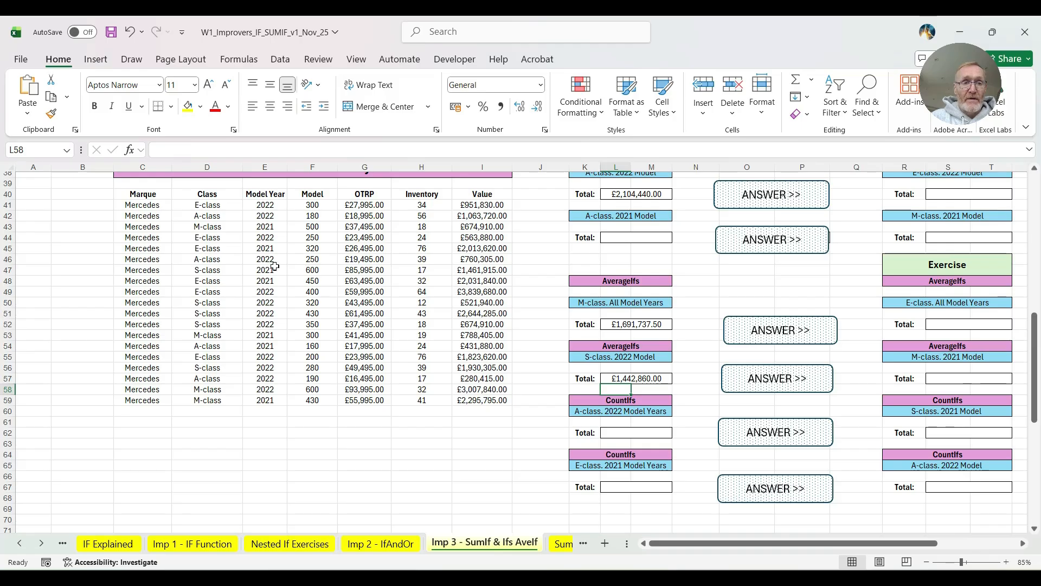
- Start a COUNTIFS formula in L62, under "A-class. 2022 Model Years", with the Class cells D41:D59 as first criteria range
left_click(624, 432)
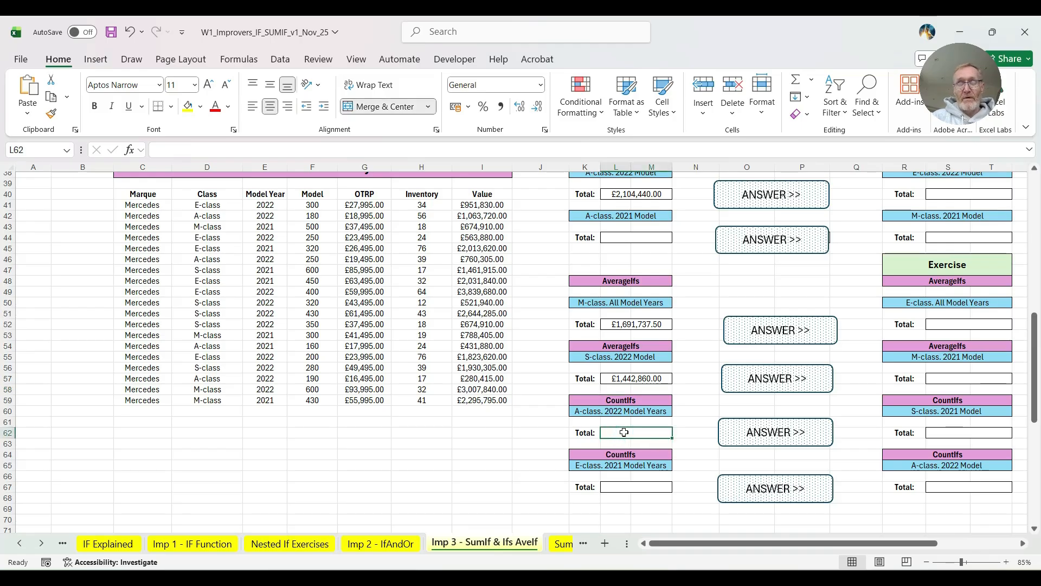
type("=")
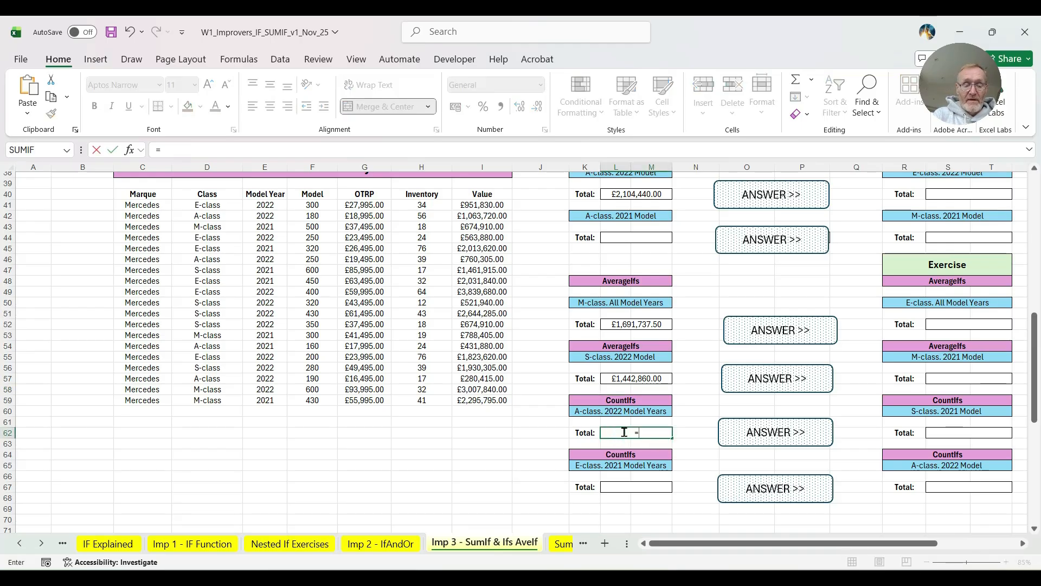
type("countif")
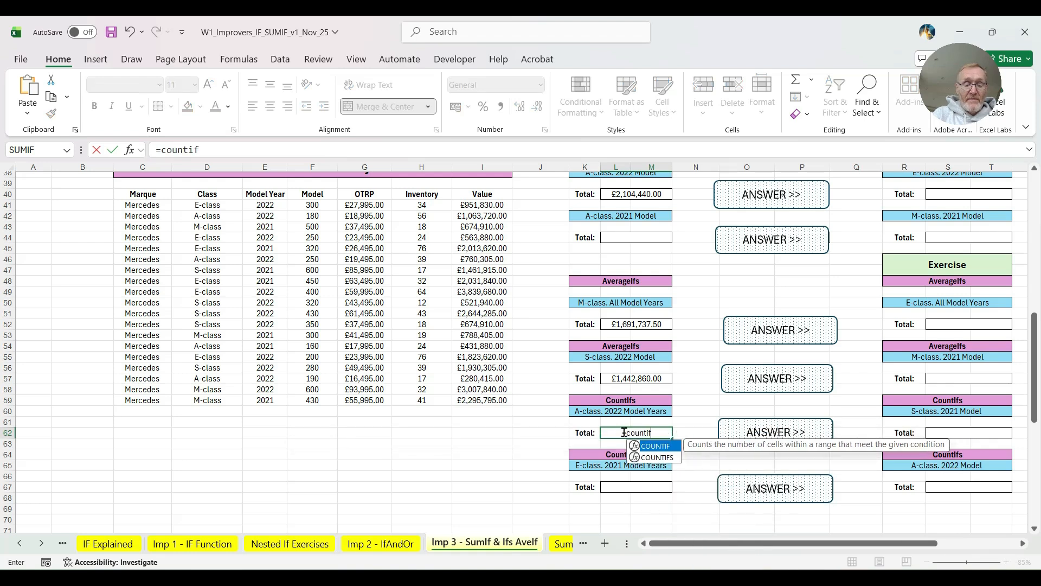
type("s(")
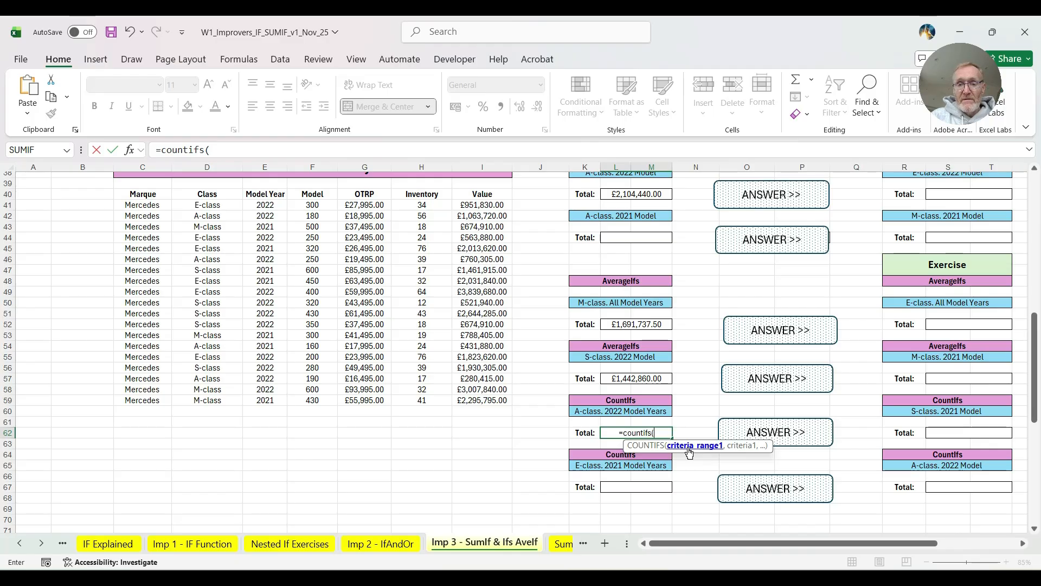
left_click_drag(216, 205, 207, 400)
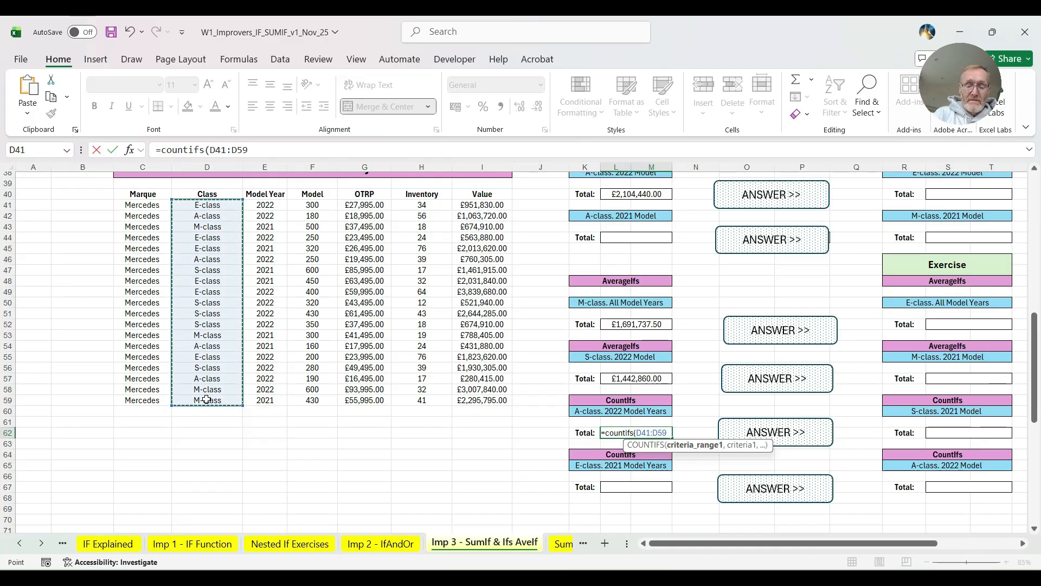
type(",")
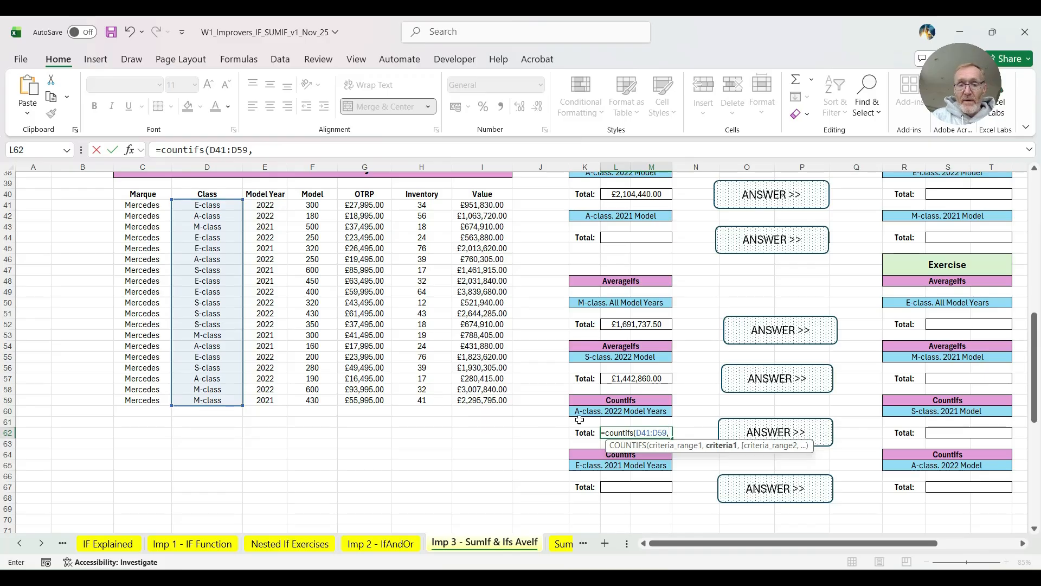
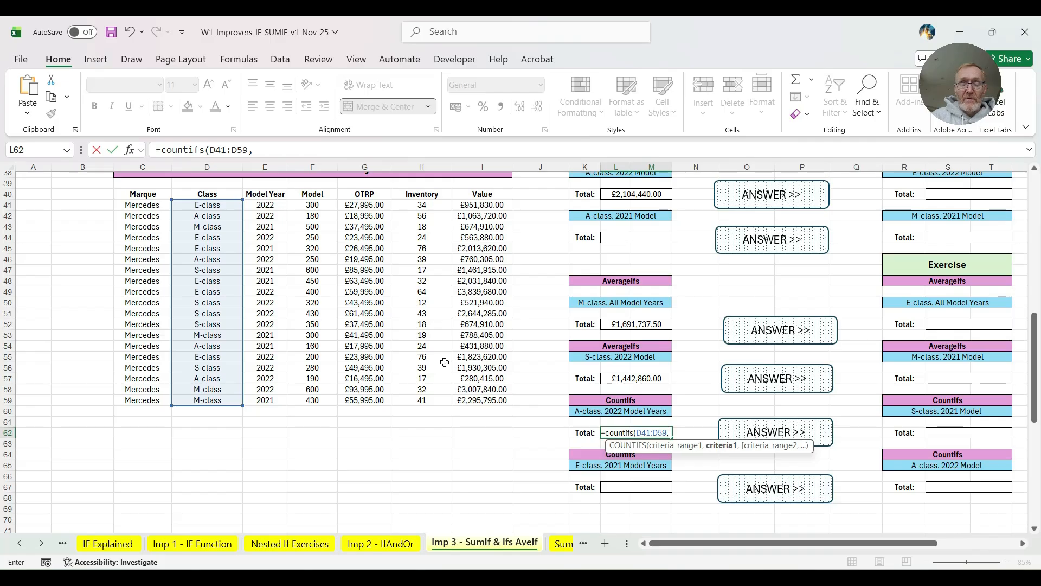
- Complete the L62 COUNTIFS formula with D42 as the A-class criterion, Model Year cells E41:E59 as second criteria range and E41 as the 2022 criterion
left_click(206, 215)
type(",")
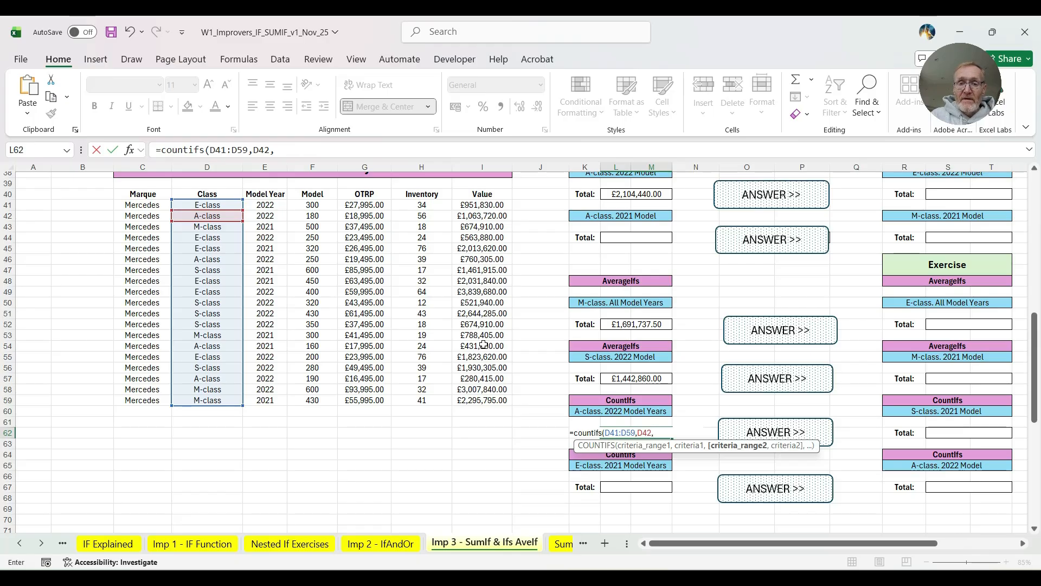
left_click_drag(268, 210, 264, 403)
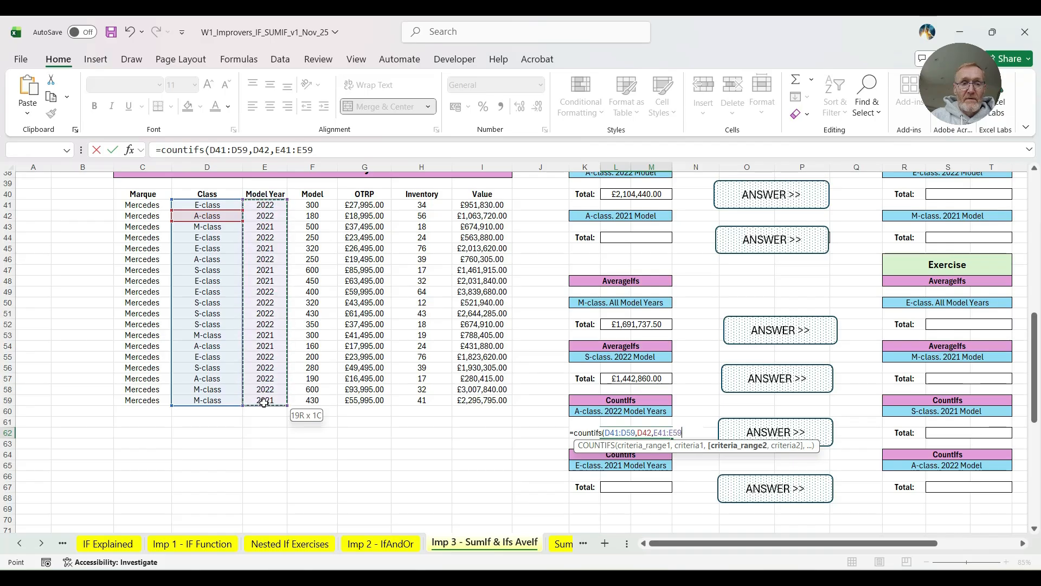
type(",")
left_click(277, 206)
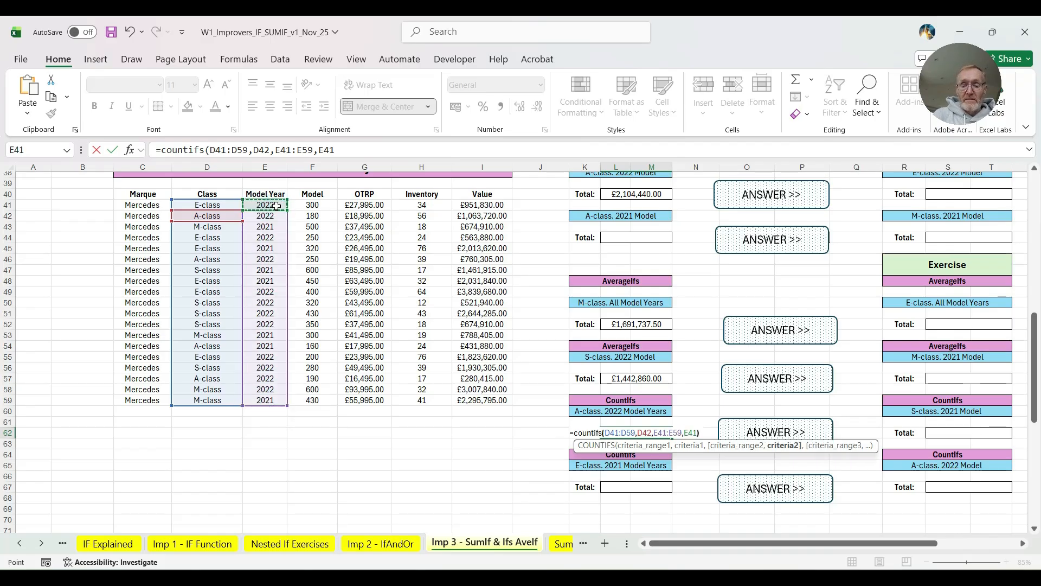
key("Return")
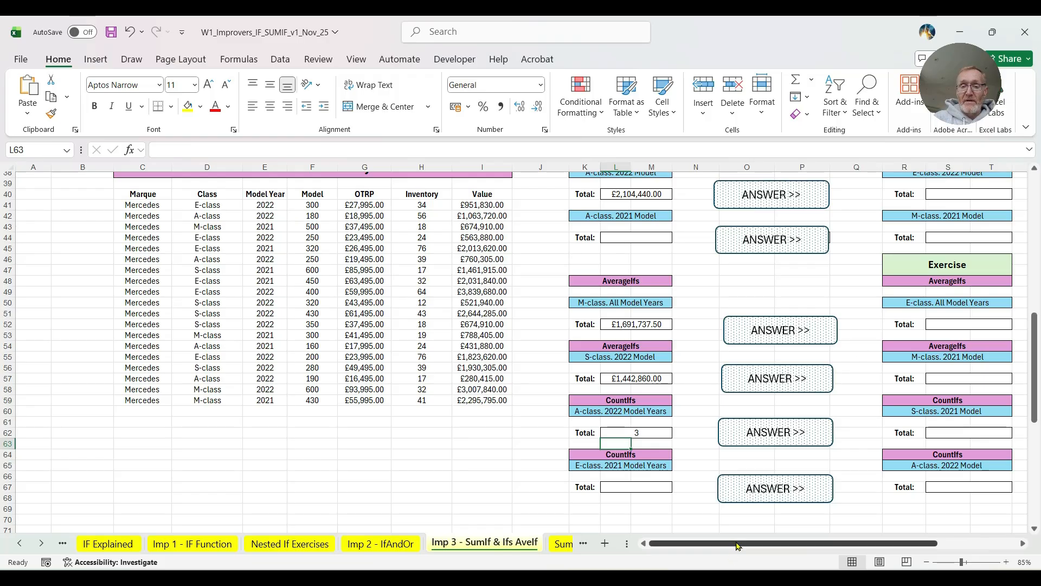
- Switch to the Sumif Practice 1 worksheet
left_click_drag(744, 543, 827, 544)
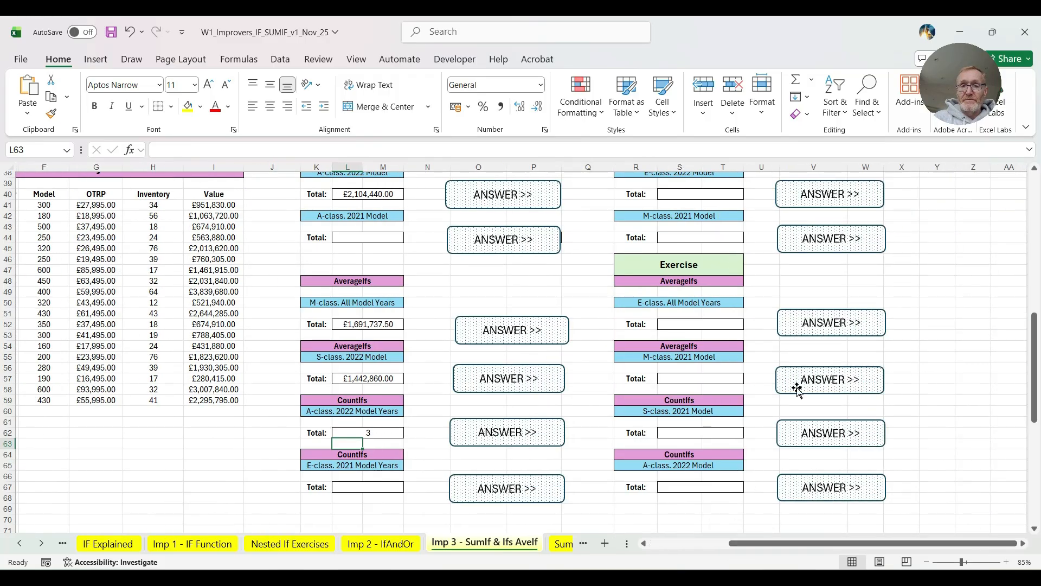
scroll(727, 268, "up", 3)
scroll(728, 265, "up", 1)
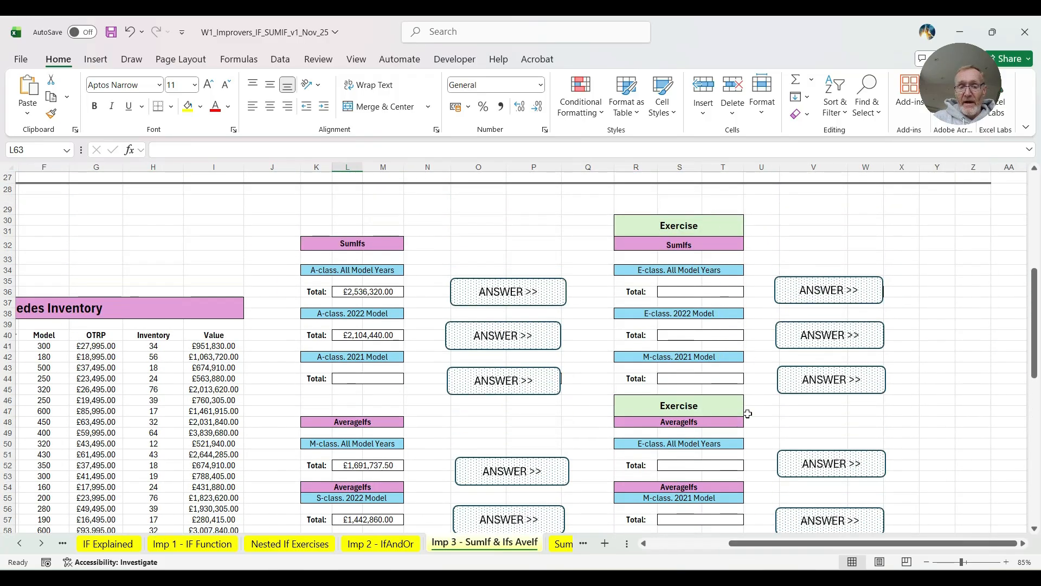
left_click(42, 544)
left_click(42, 544)
left_click(43, 544)
left_click(43, 544)
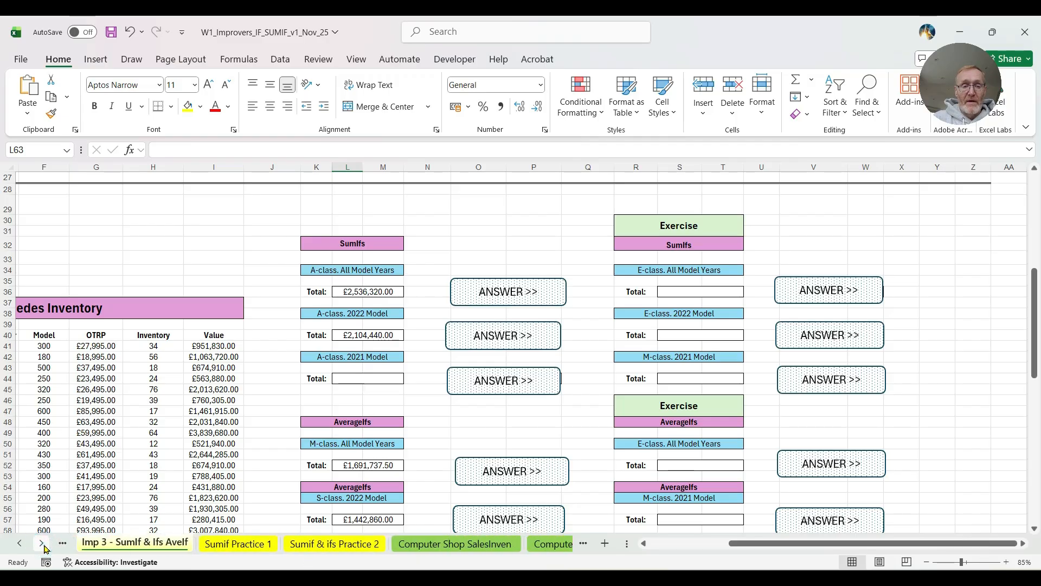
left_click(239, 543)
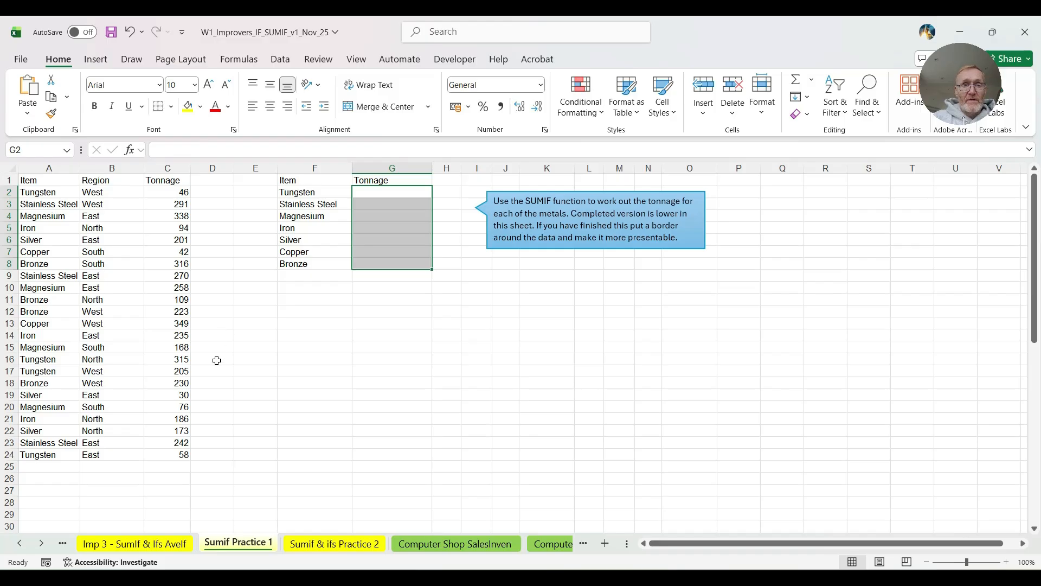
left_click(223, 394)
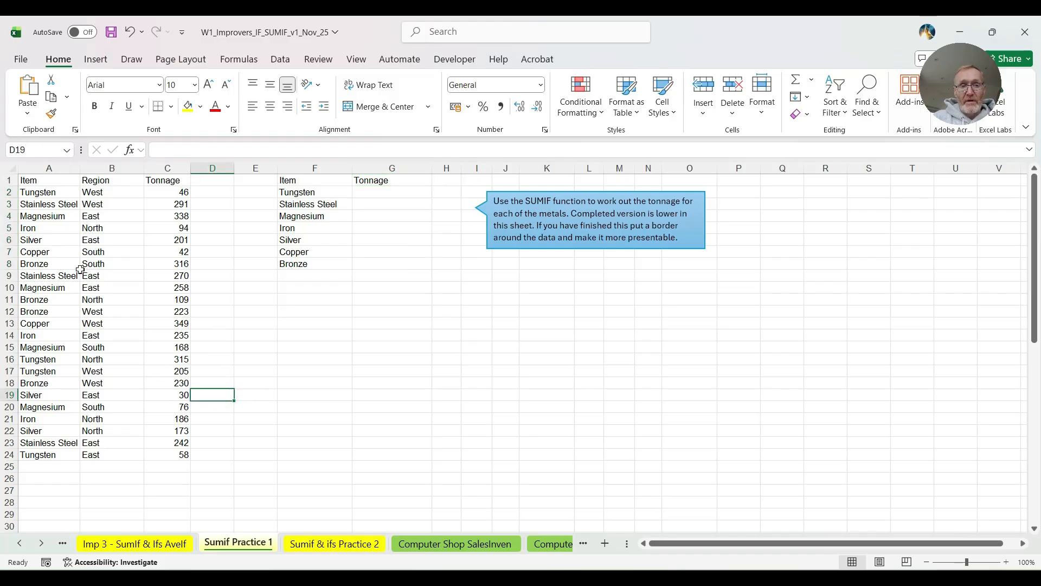
- Start a SUMIF formula in G2, the Tungsten tonnage cell, with the Item cells A2:A24 as range
scroll(283, 432, "down", 6)
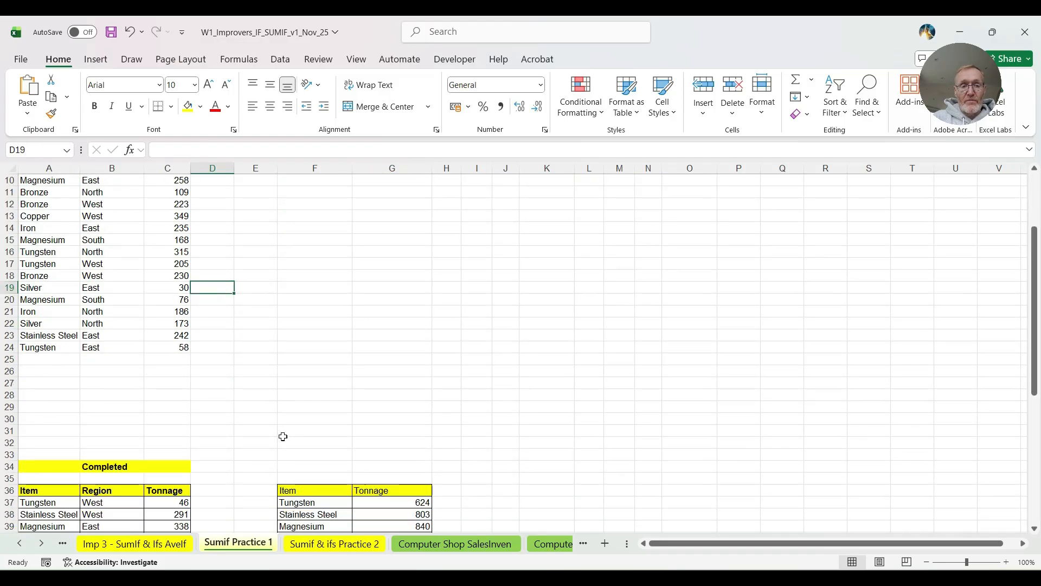
scroll(282, 436, "up", 3)
scroll(283, 436, "up", 3)
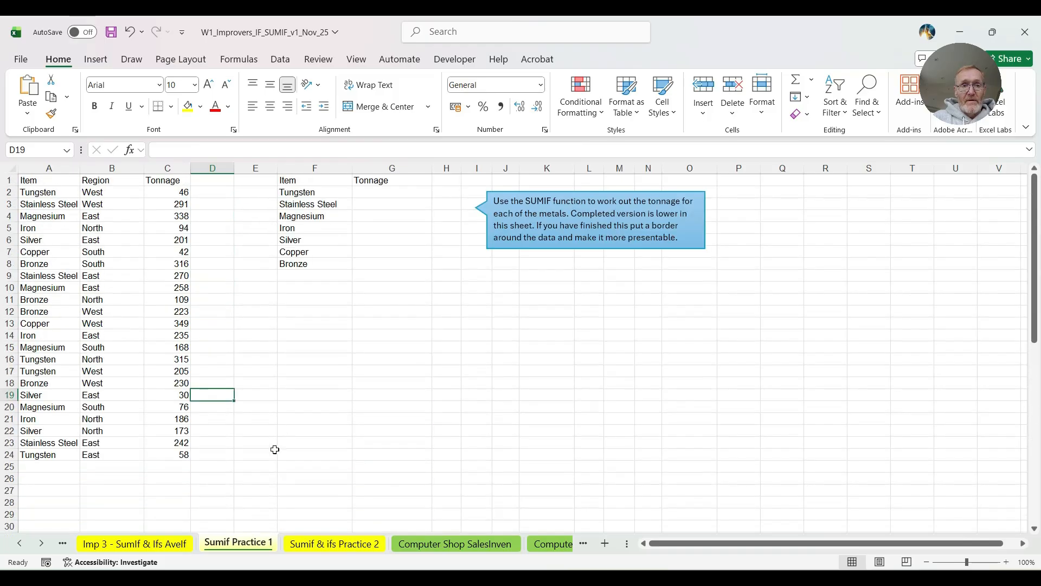
left_click(385, 192)
type("=s")
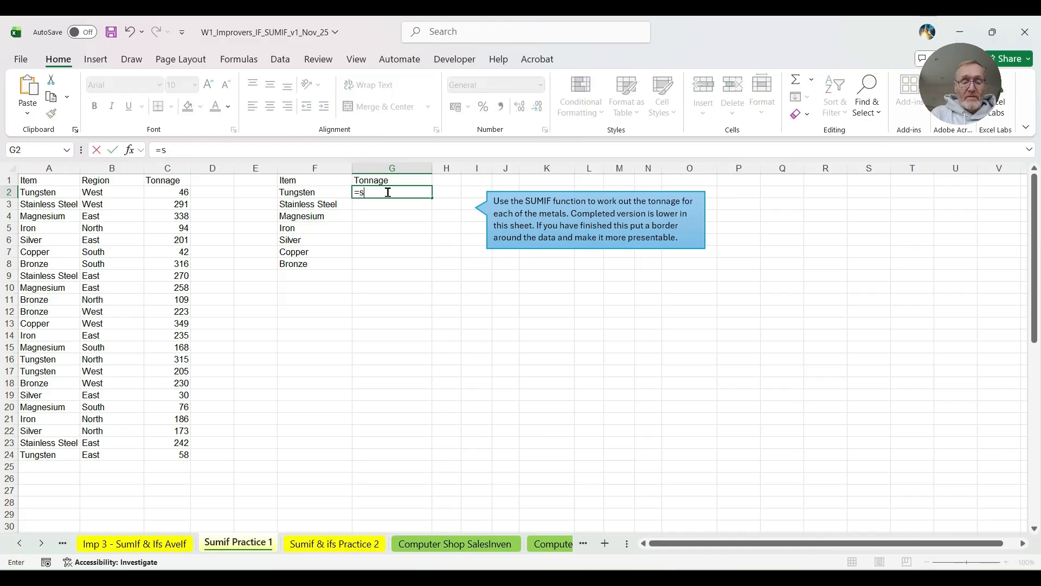
type("umif")
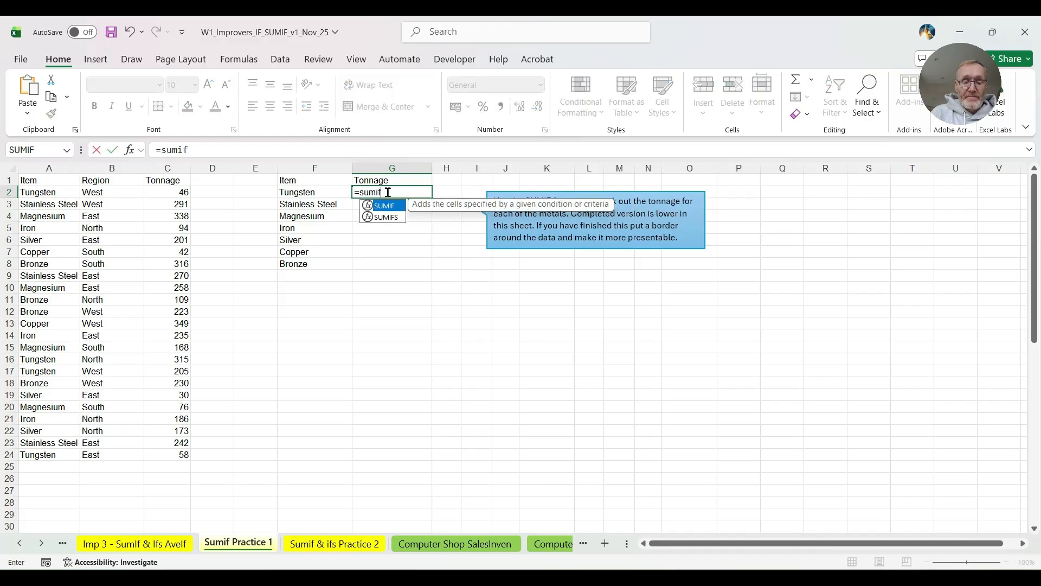
type("(")
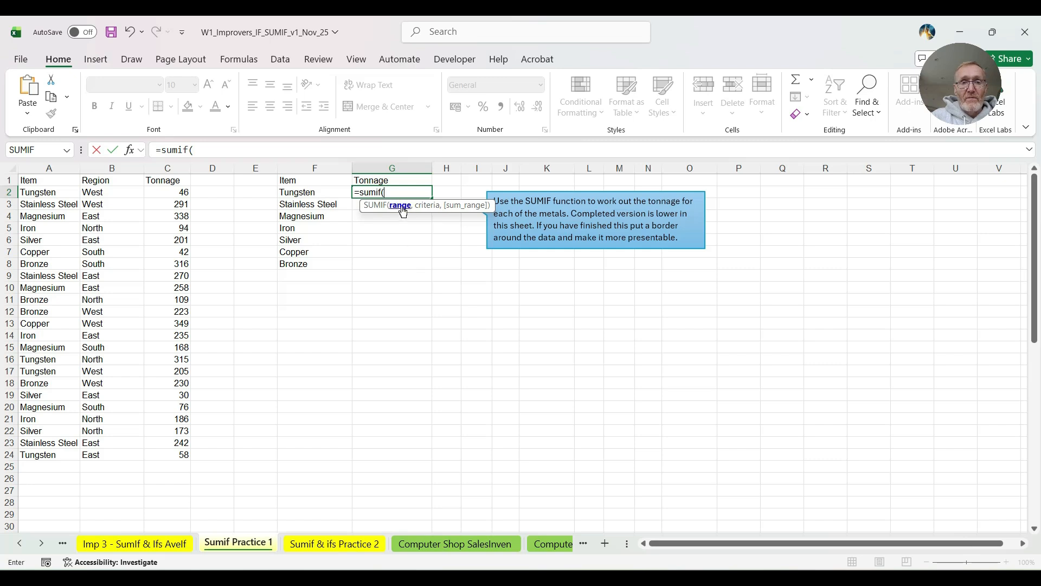
left_click_drag(45, 192, 38, 458)
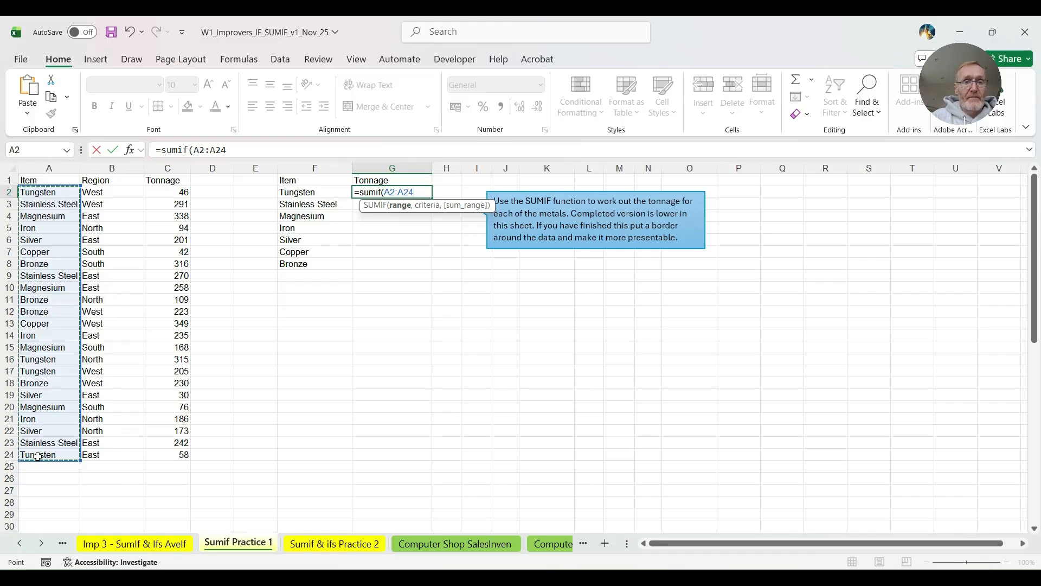
- Add F2 as the Tungsten criterion and the Tonnage cells C2:C24 as sum range to the G2 formula
type(",")
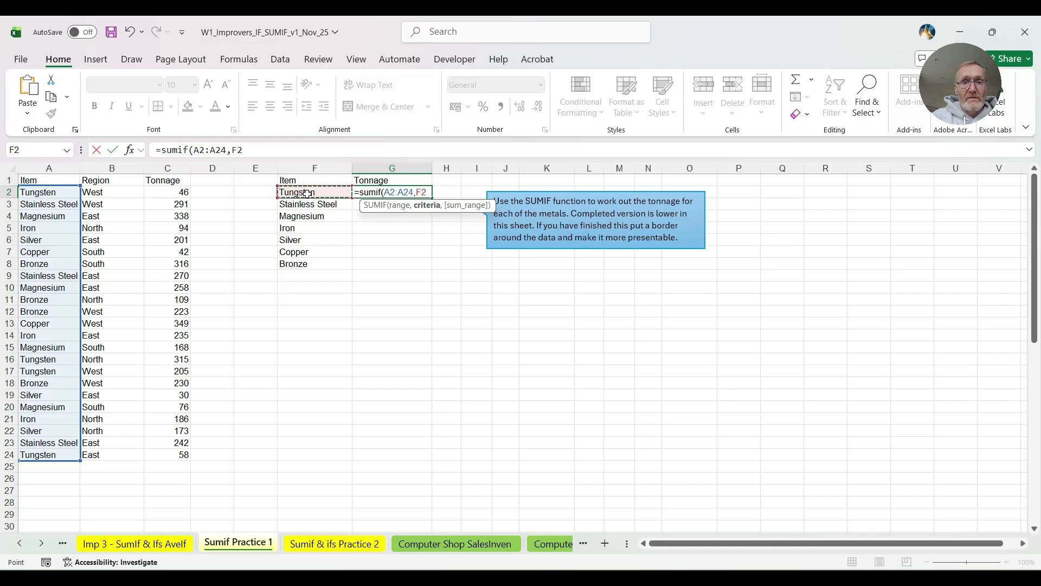
type(",")
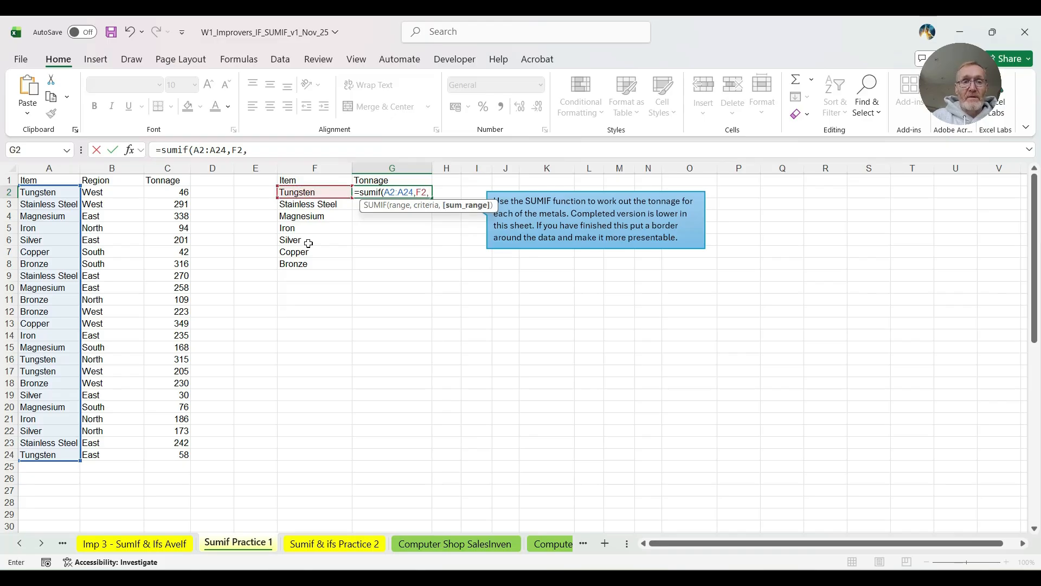
left_click(163, 191)
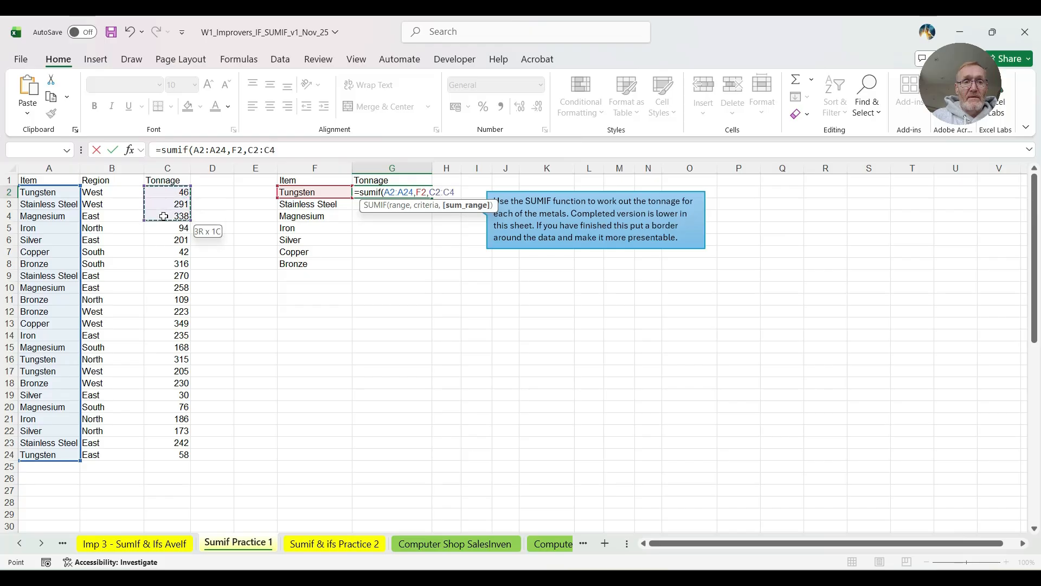
left_click_drag(165, 253, 181, 454)
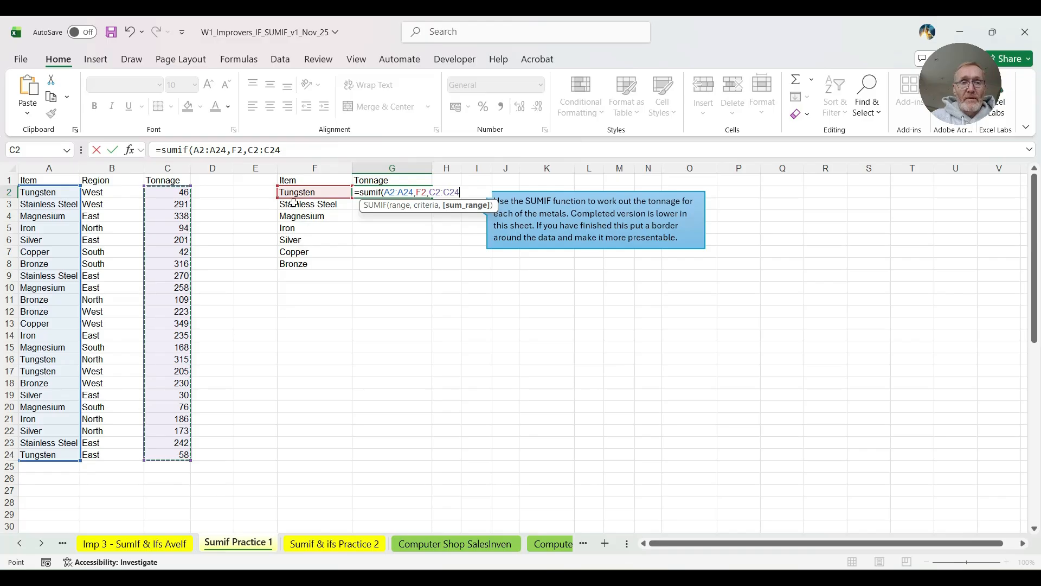
- Make both ranges in the G2 formula absolute as $A$2:$A$24 and $C$2:$C$24, and enter the formula
left_click(390, 192)
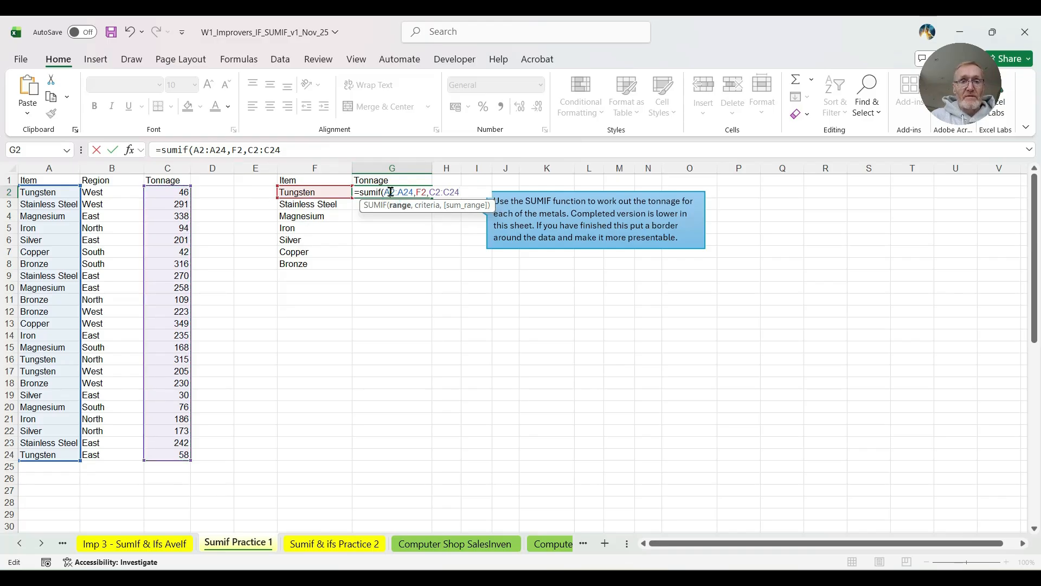
key("F4")
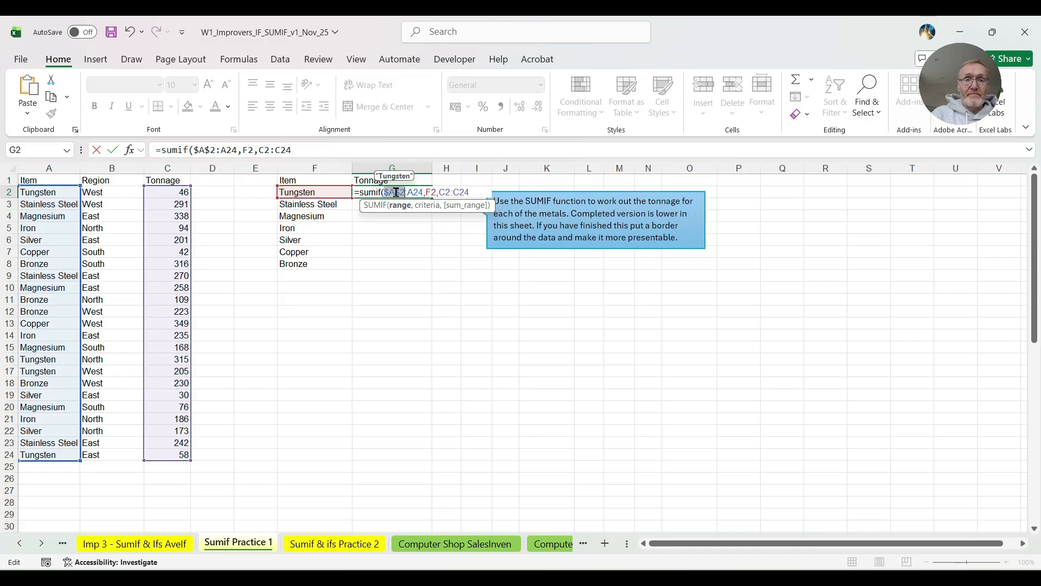
left_click(415, 192)
key("F4")
left_click(453, 191)
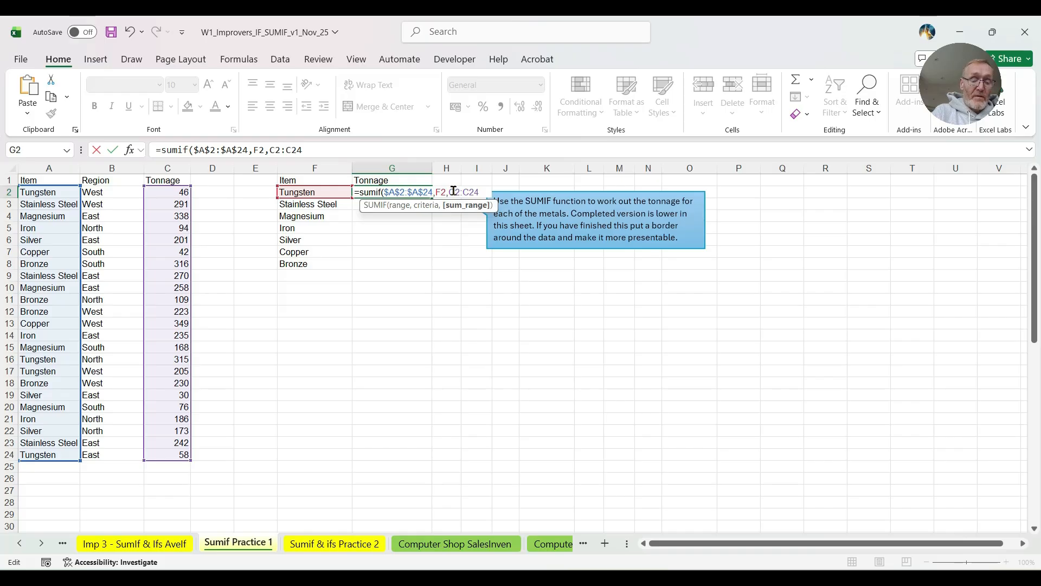
key("F4")
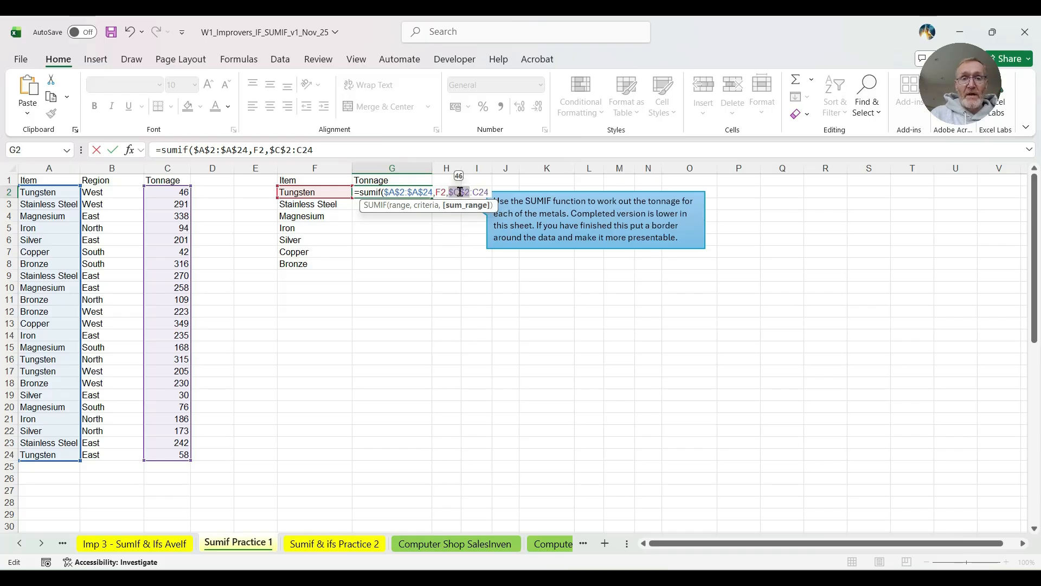
key("F4")
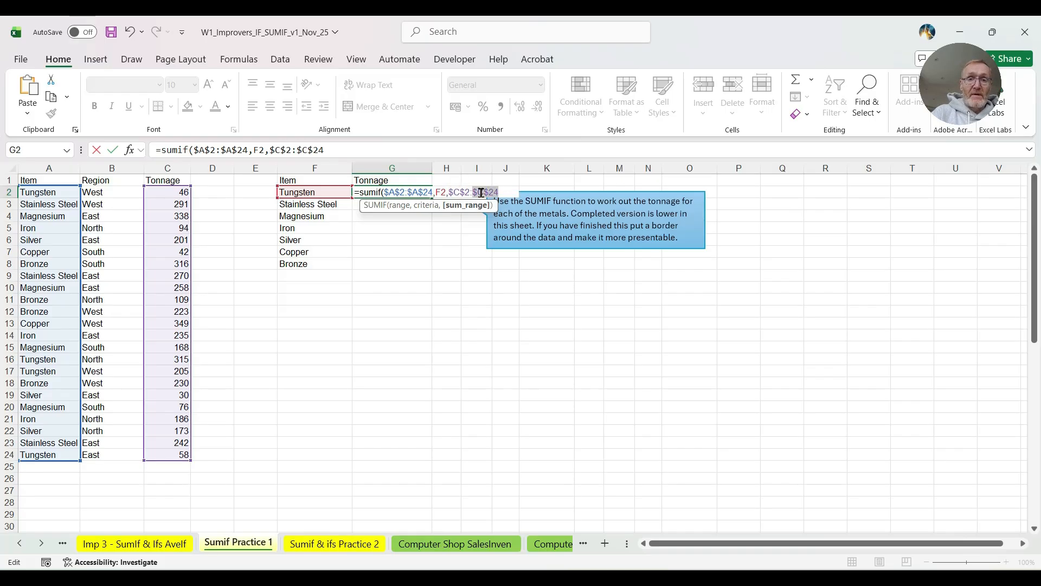
key("Return")
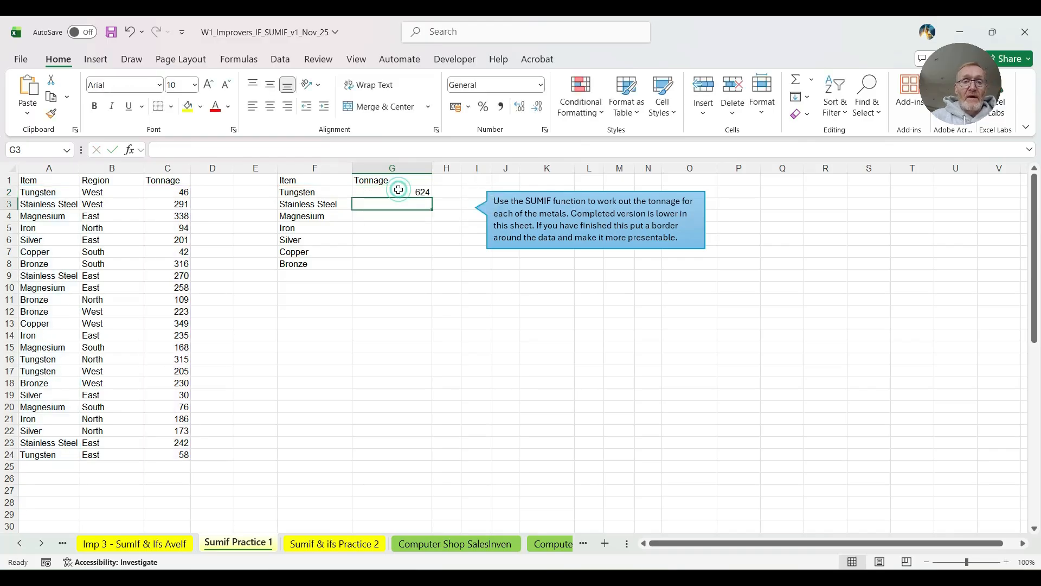
- Fill the G2 SUMIF formula down to G8 for the remaining metals
left_click(399, 191)
double_click(434, 198)
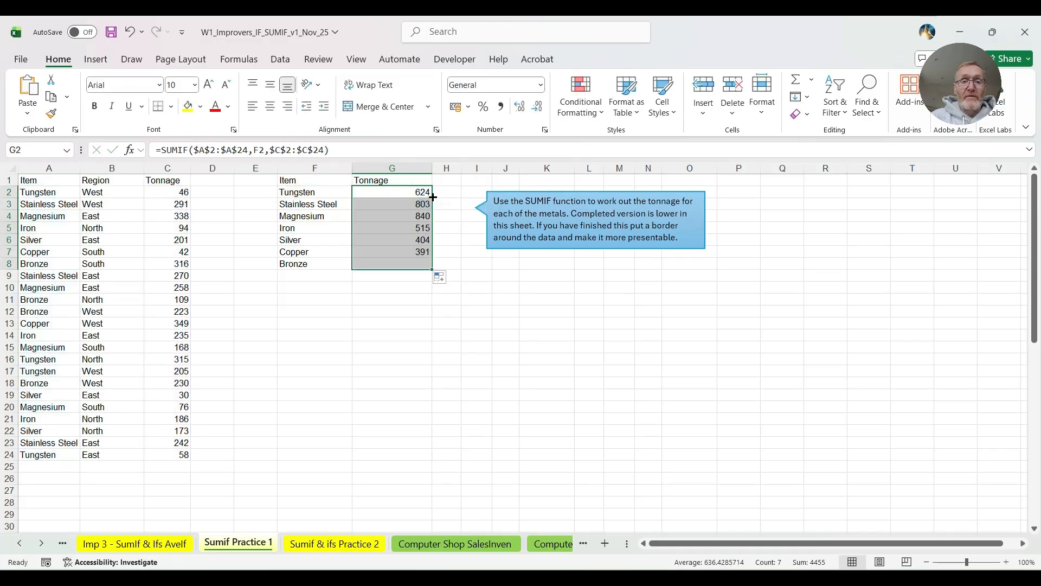
left_click(410, 309)
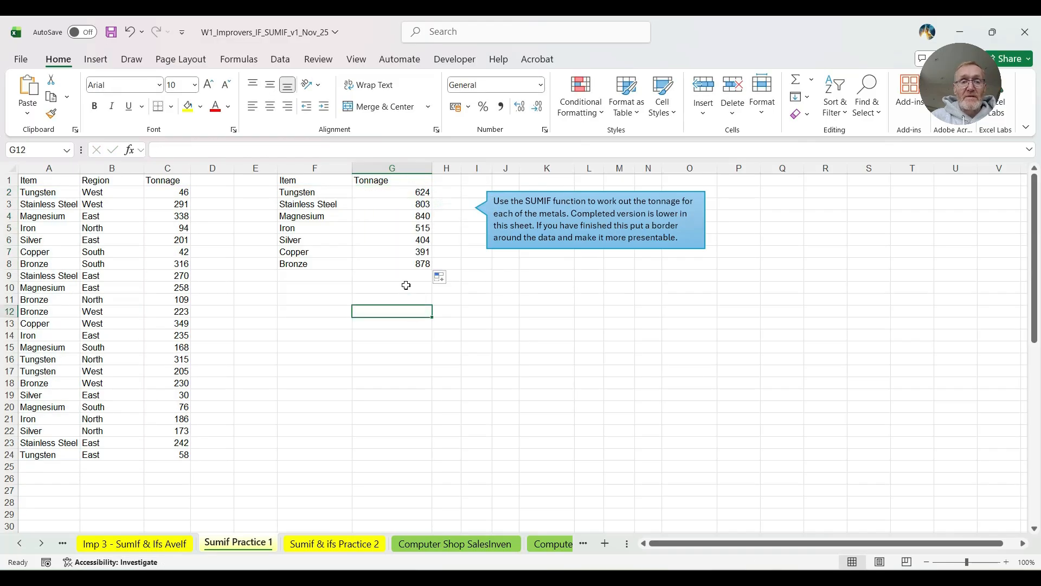
- Inspect the Silver SUMIF formula in G6 to check its absolute ranges and relative criterion
left_click(399, 239)
left_click(294, 151)
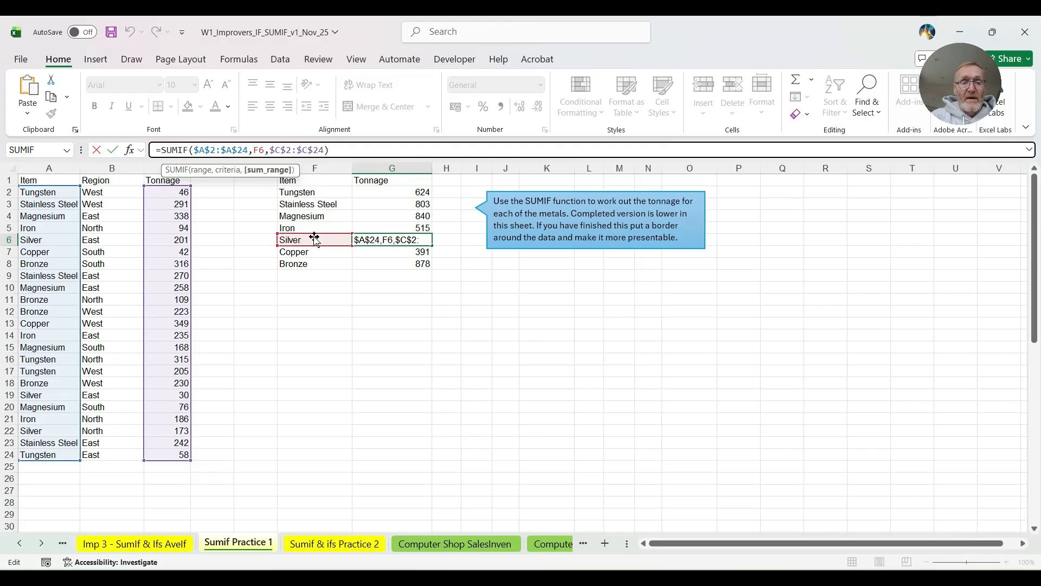
left_click(385, 239)
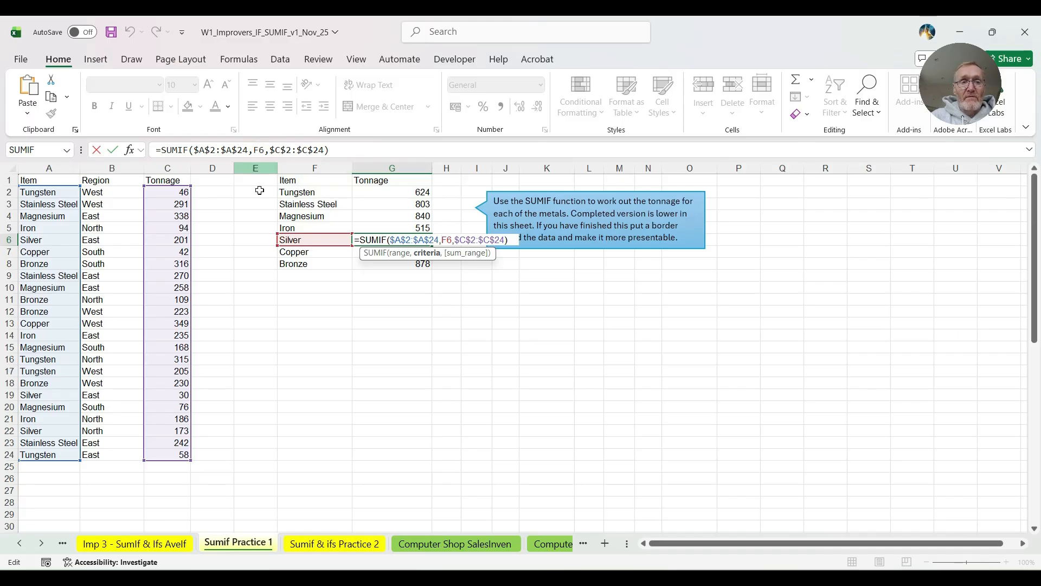
- Switch to the Sumif & ifs Practice 2 sheet and nudge the "Why Use SUMIF and SUMIFS in Excel?" text box slightly up and left
left_click(353, 545)
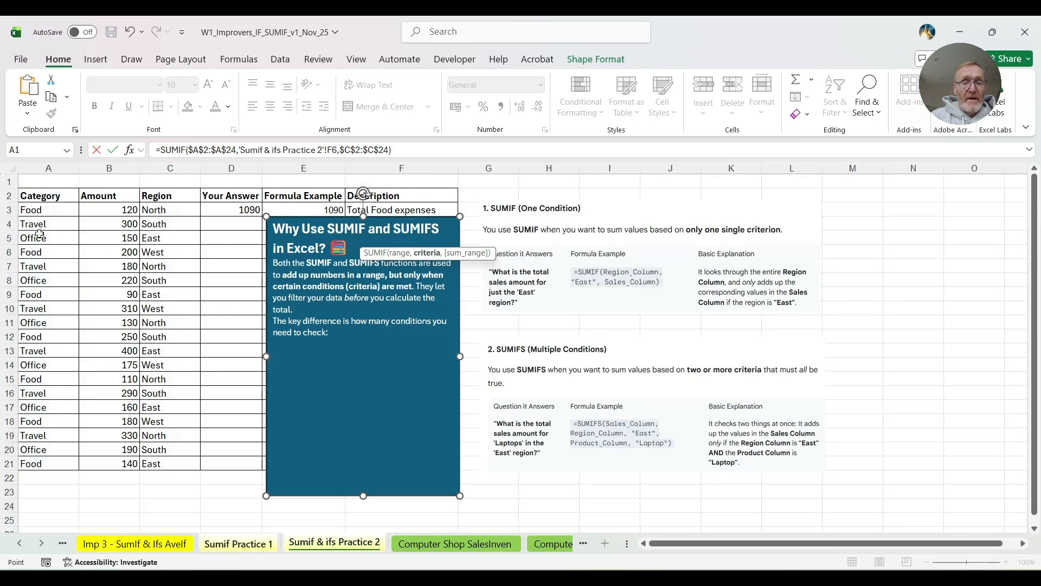
left_click_drag(294, 220, 297, 251)
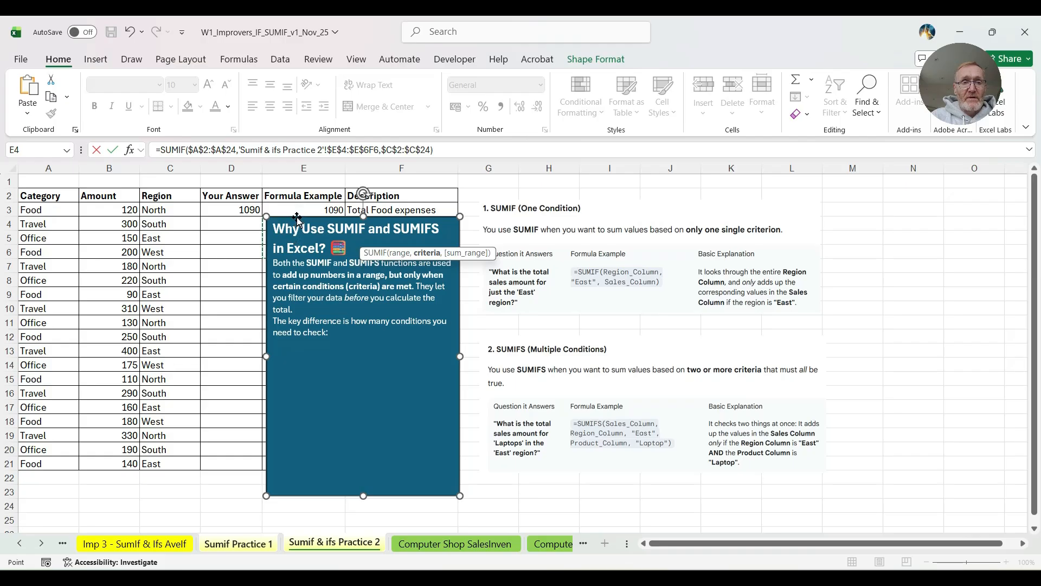
left_click(298, 218)
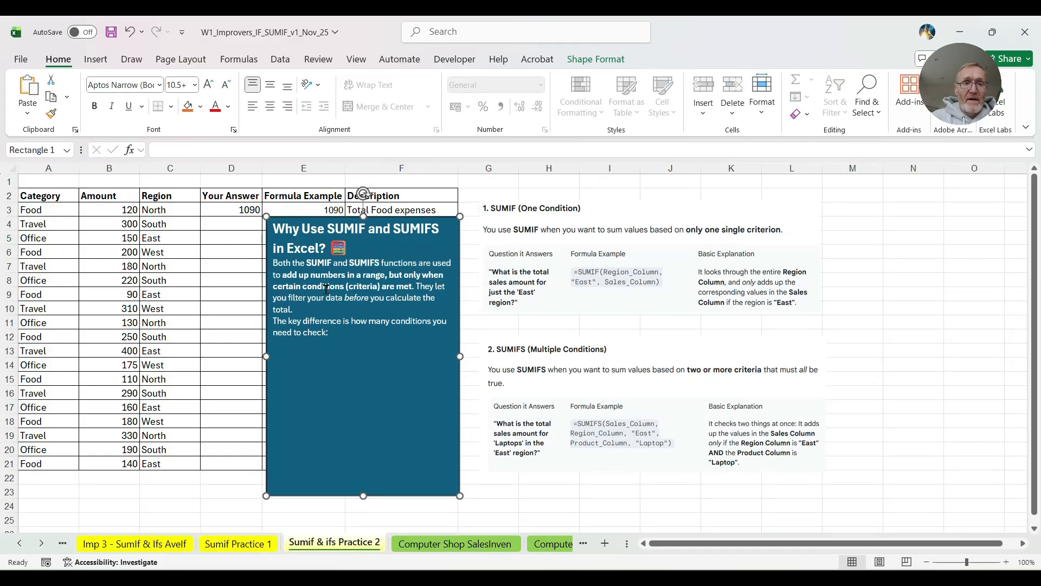
mouse_move(308, 211)
left_mouse_down()
mouse_move(312, 338)
mouse_move(301, 198)
left_mouse_up()
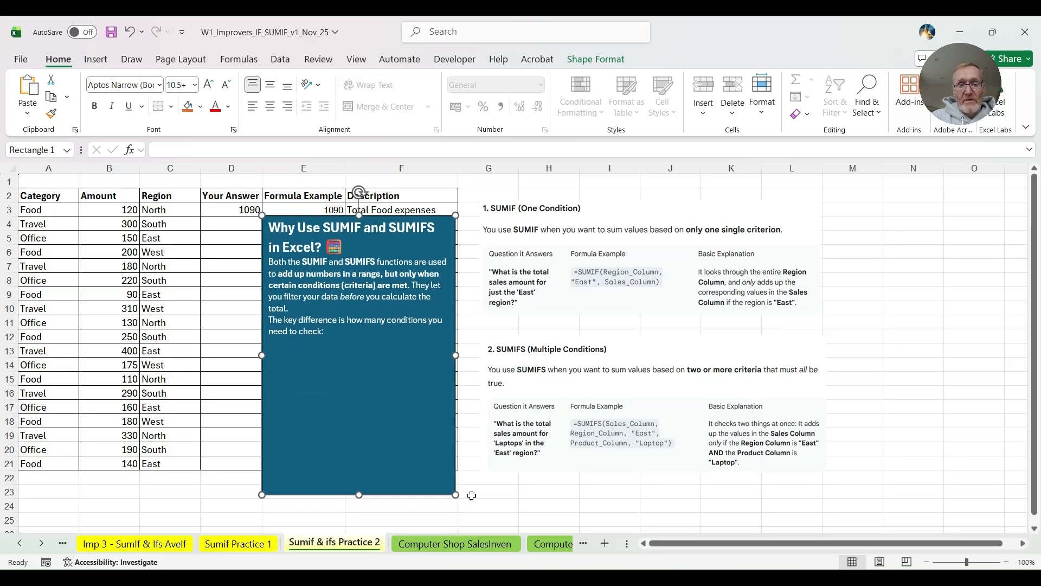
- Look over the Computer Shop SalesInven exercise sheet and compare it with its completed version
left_click(486, 544)
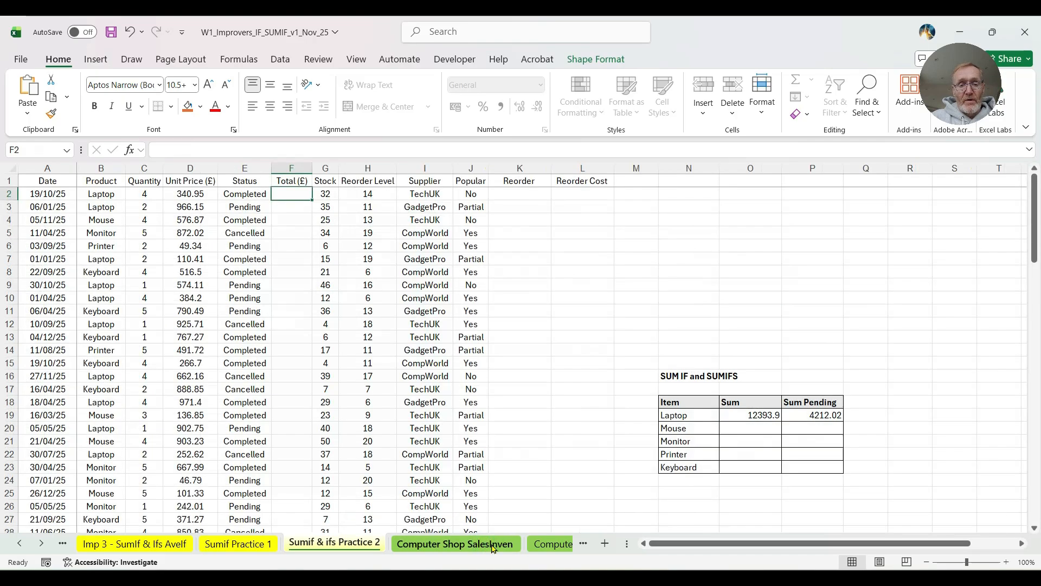
left_click(534, 544)
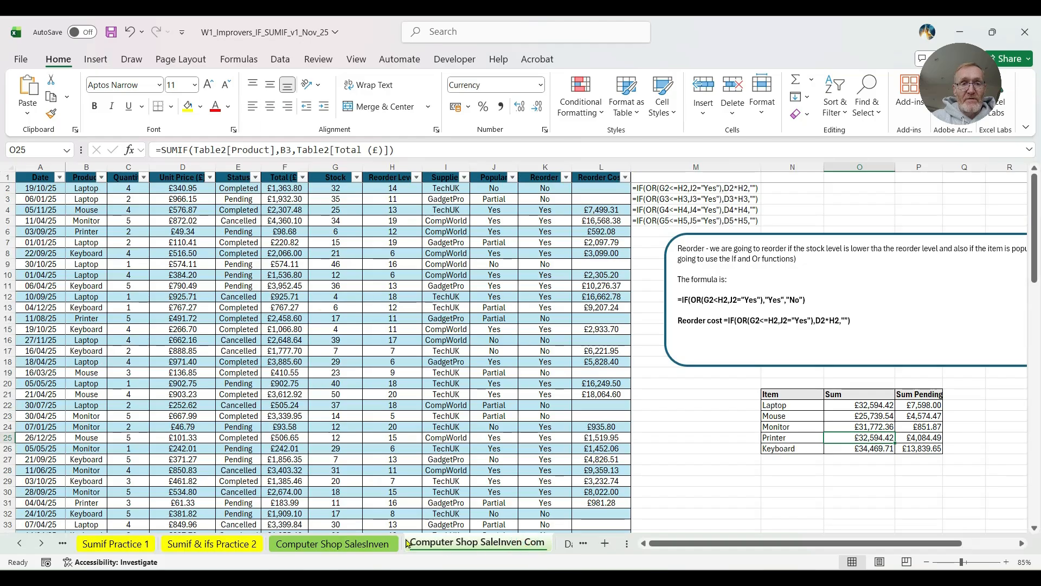
left_click(357, 544)
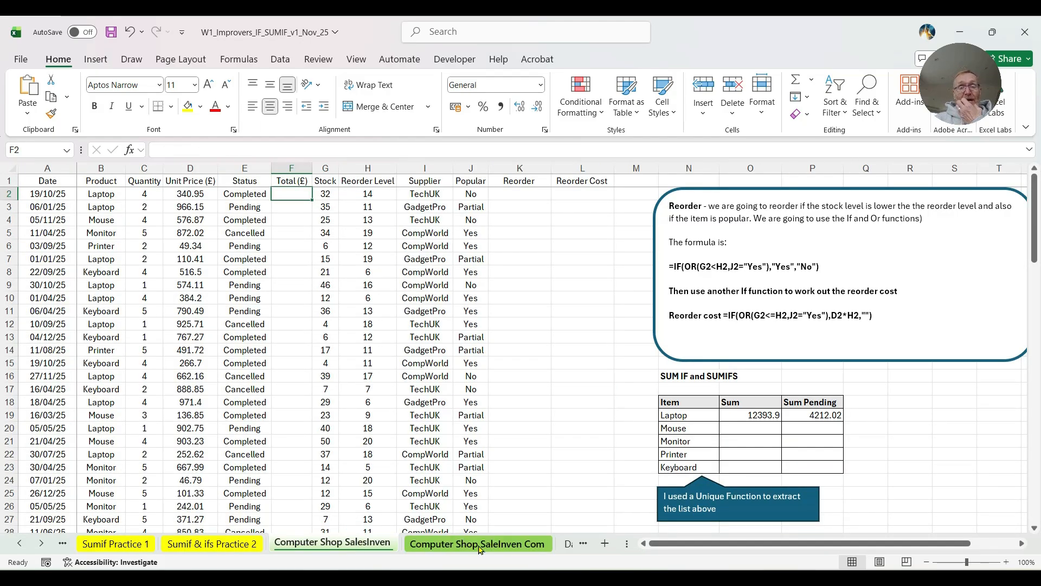